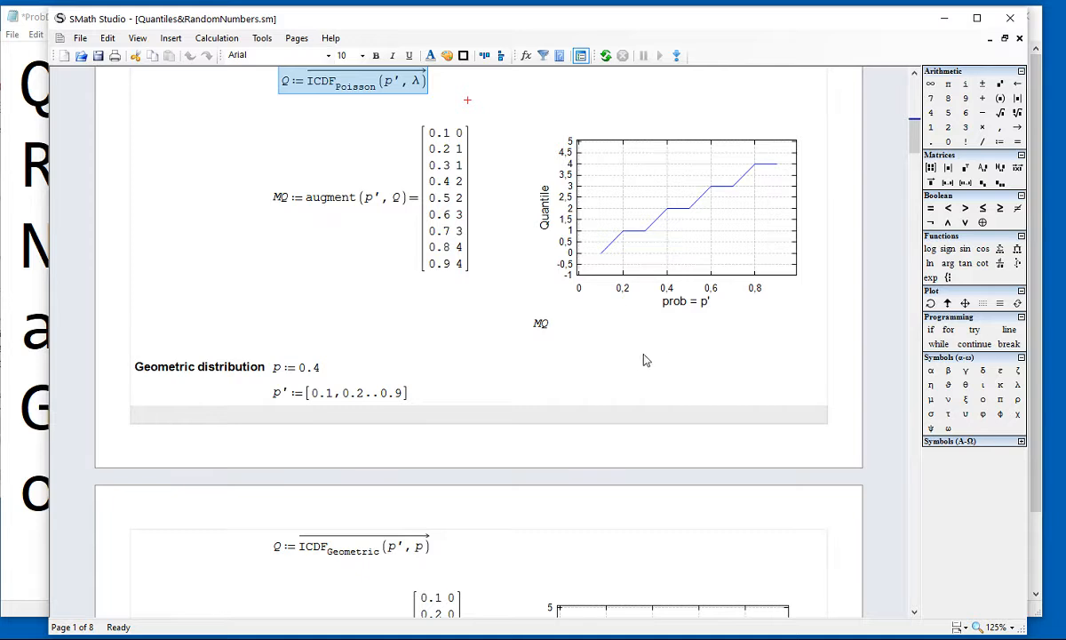
Review the quantile calculations and plots for the geometric, geometric shifted and uniform discrete distributions
drag(459, 343, 278, 302)
scroll(418, 381, down, 6)
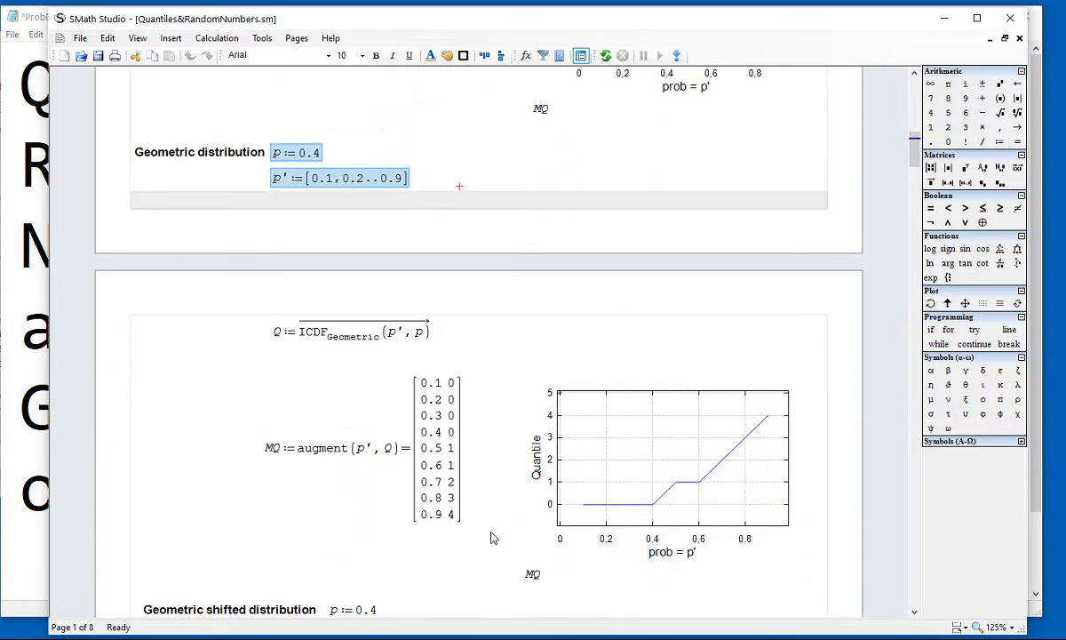
scroll(782, 426, down, 4)
scroll(782, 426, down, 3)
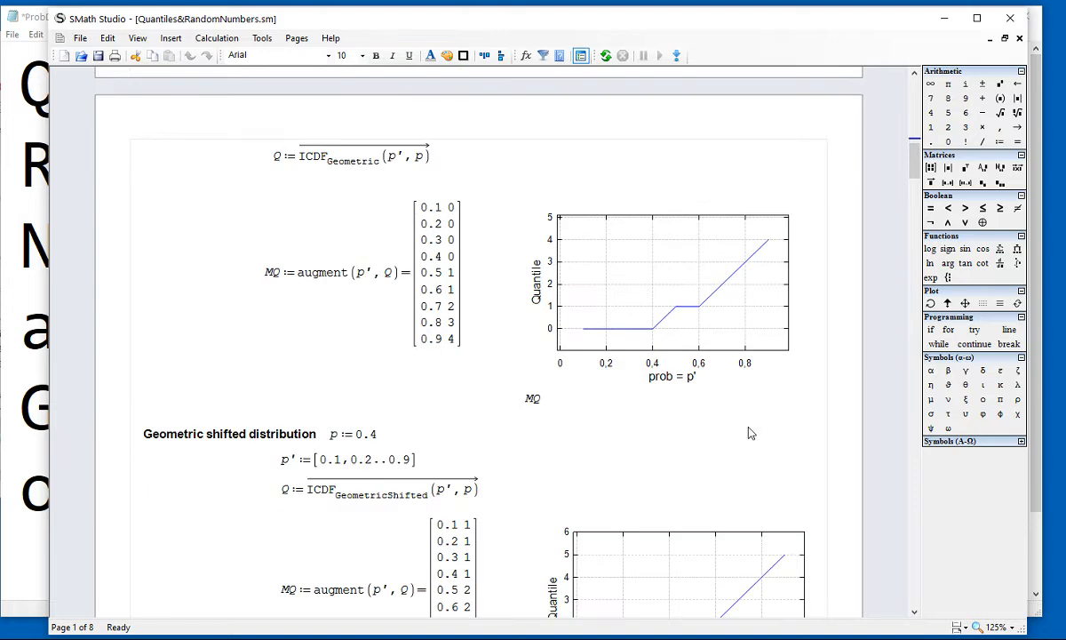
scroll(625, 439, down, 7)
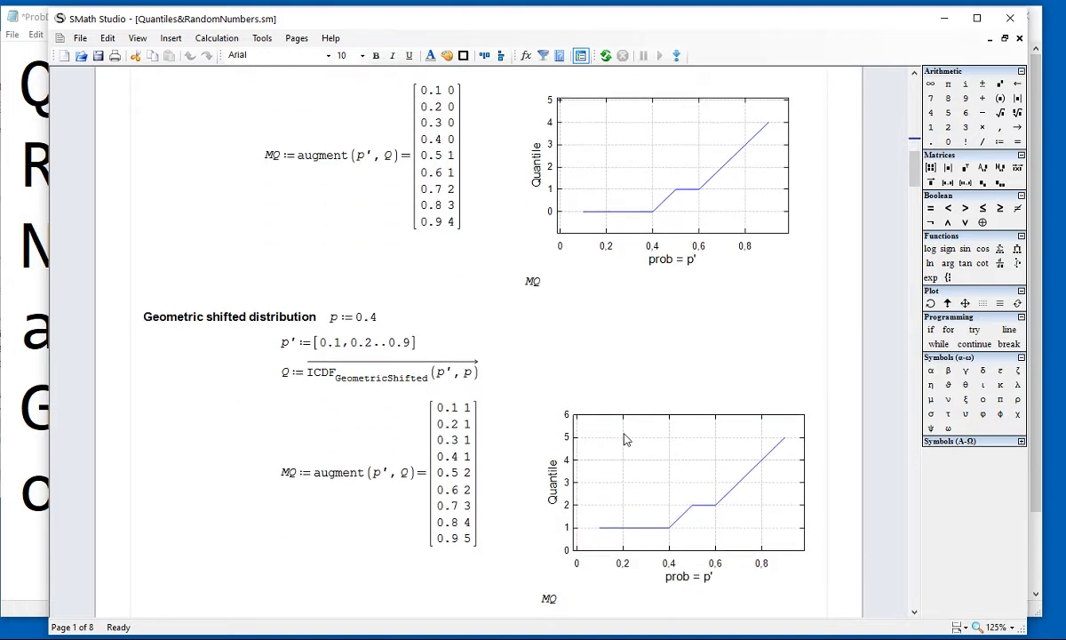
scroll(625, 439, down, 7)
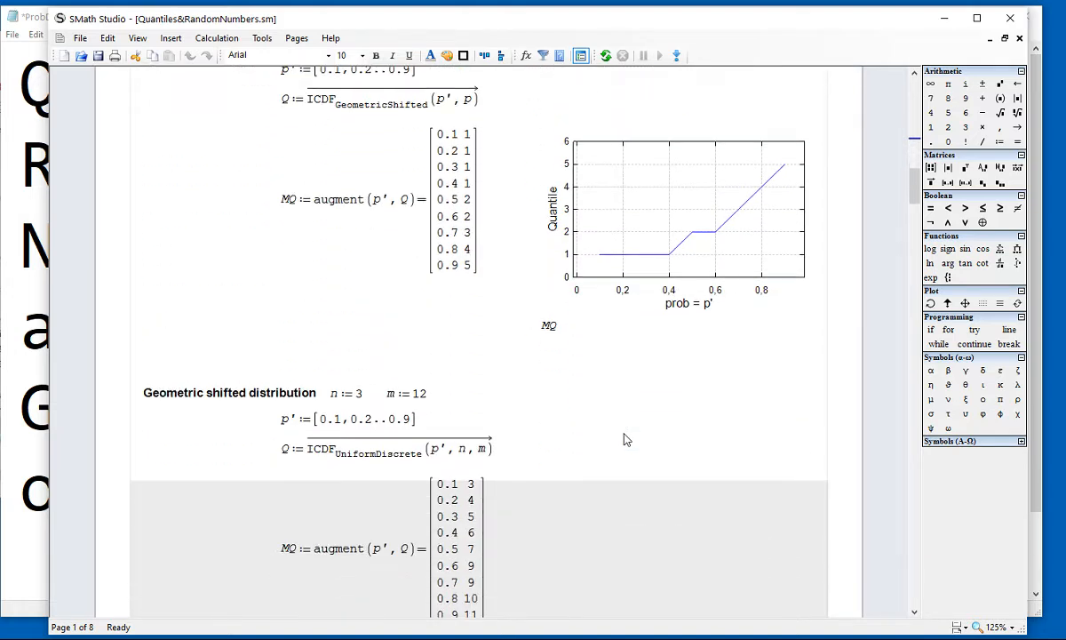
scroll(625, 439, down, 5)
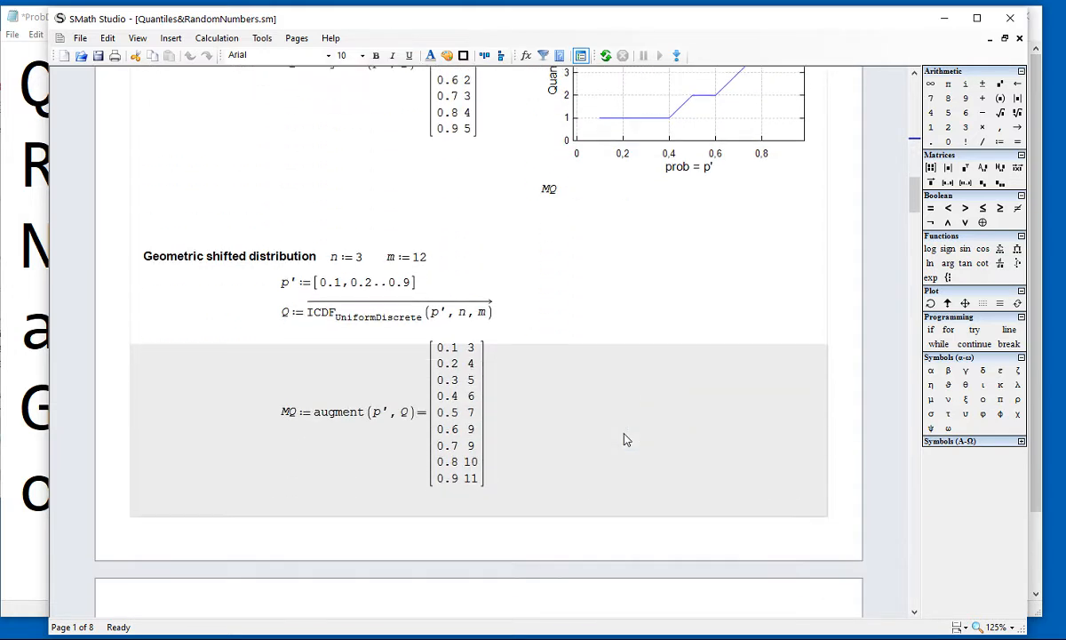
scroll(625, 439, down, 2)
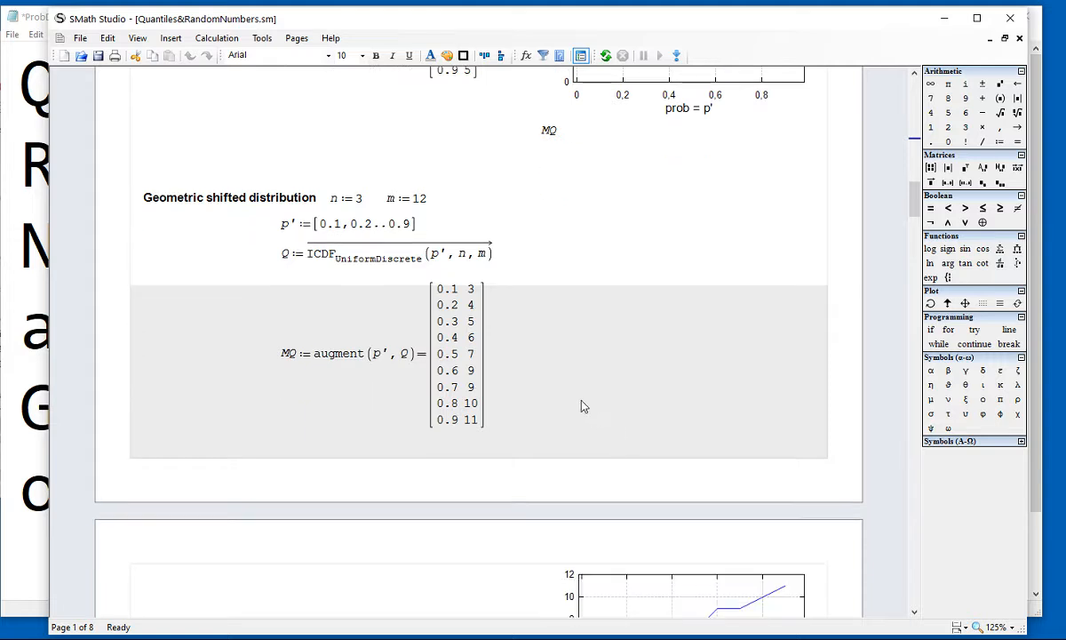
Change the heading of the section that uses ICDF UniformDiscrete to "Uniform Discrete distribution"
click(314, 201)
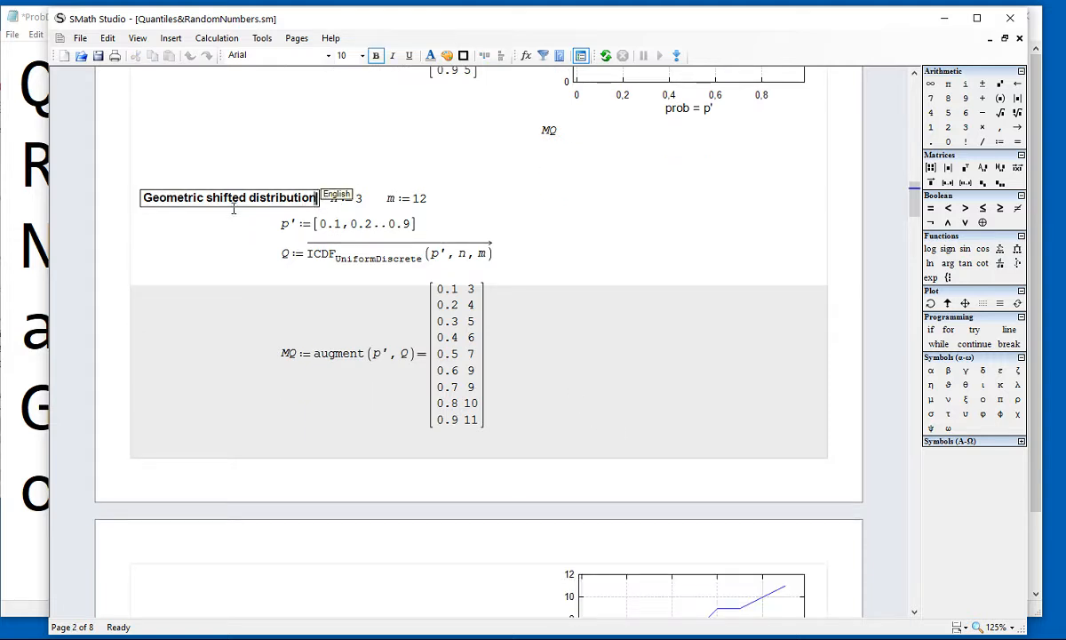
key(BackSpace)
key(BackSpace)
key(BackSpace)
key(BackSpace)
key(BackSpace)
key(BackSpace)
key(BackSpace)
key(BackSpace)
key(BackSpace)
key(BackSpace)
key(BackSpace)
key(BackSpace)
key(BackSpace)
key(BackSpace)
key(BackSpace)
key(BackSpace)
key(BackSpace)
key(BackSpace)
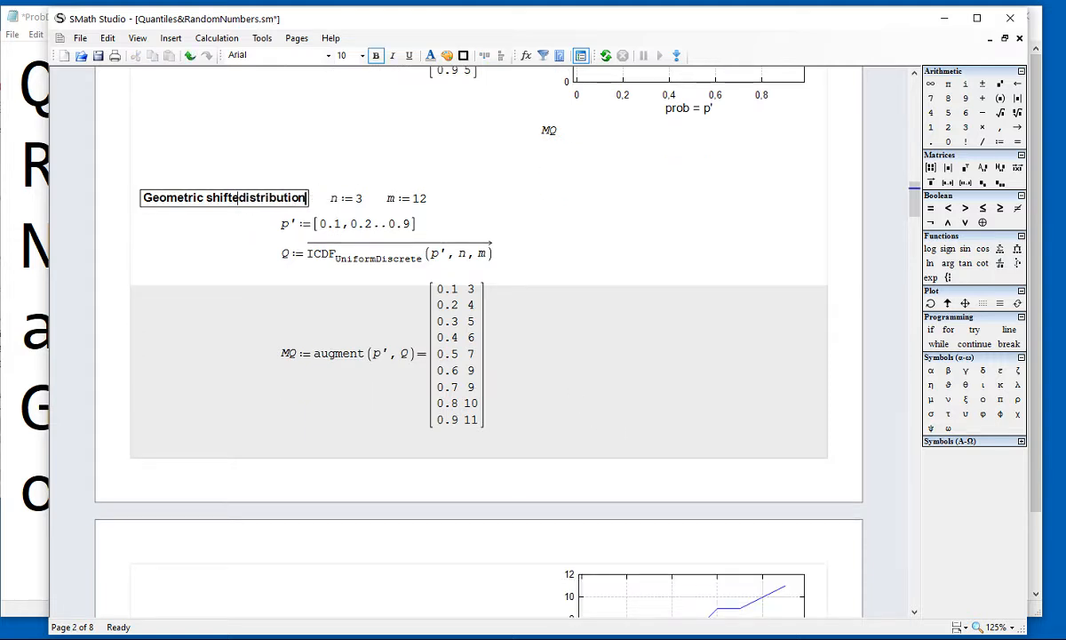
text(Uniform)
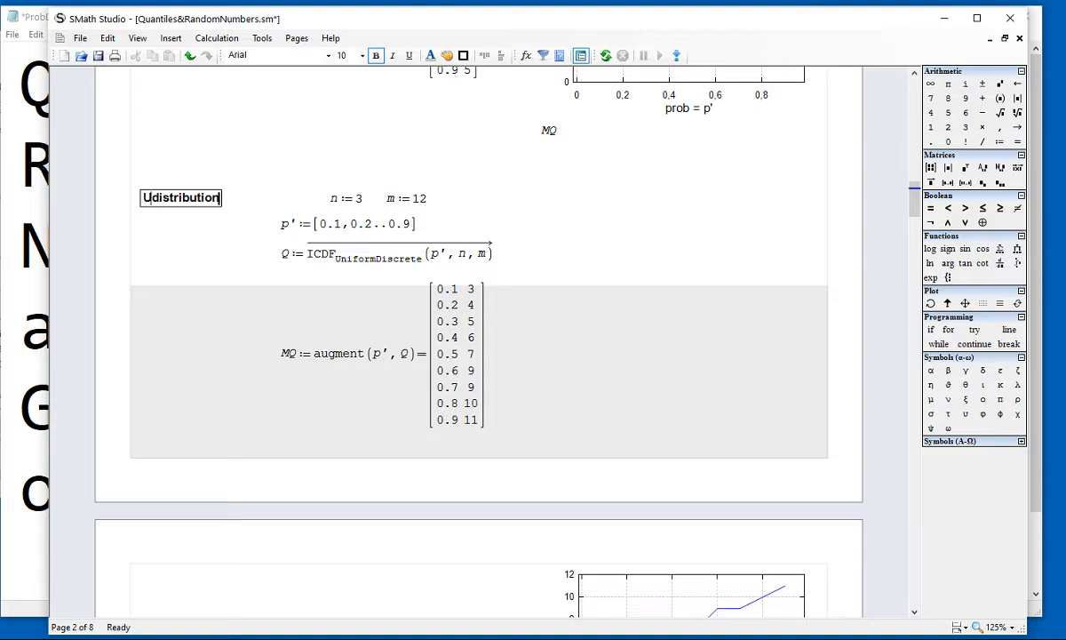
text( Discrete)
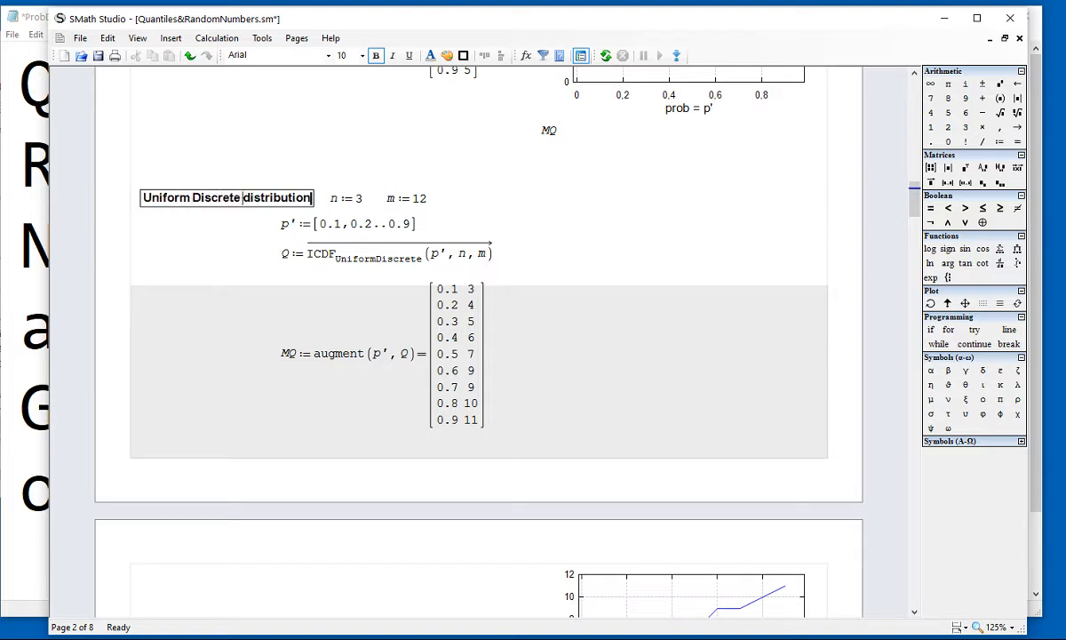
click(551, 191)
Review the uniform discrete quantile plot and the introduction to quantiles and the generation of random numbers
scroll(564, 209, down, 5)
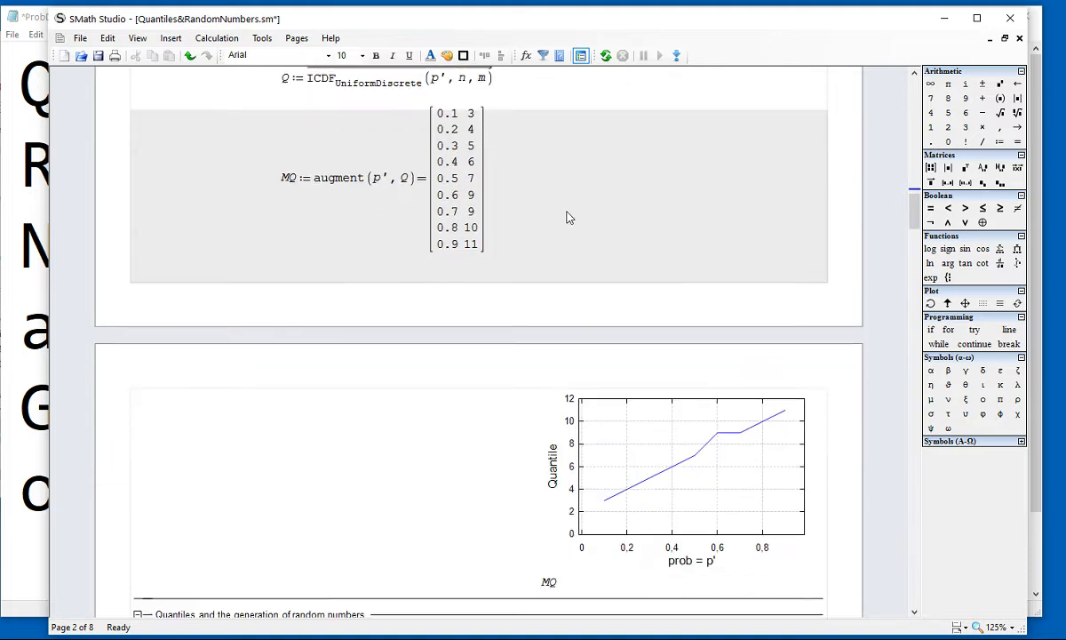
scroll(704, 371, down, 4)
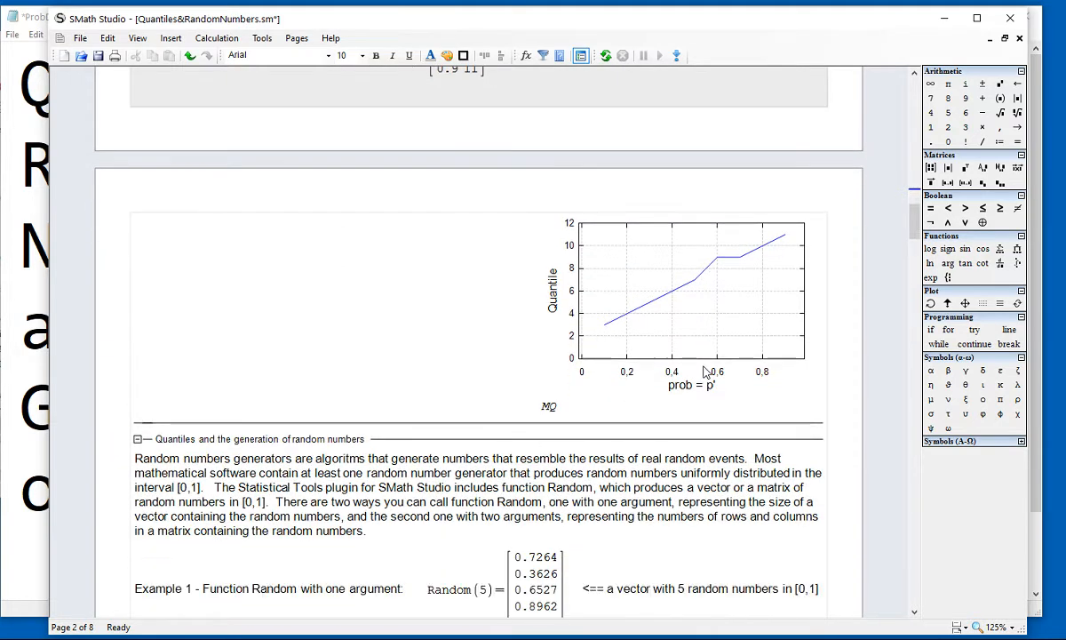
scroll(705, 371, up, 1)
scroll(704, 371, down, 2)
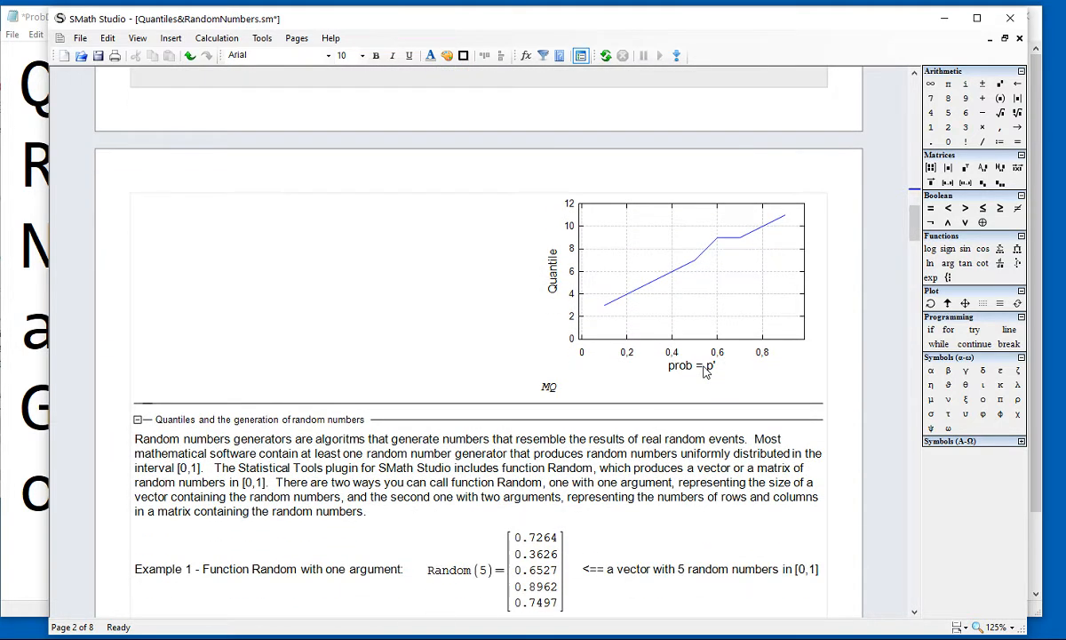
scroll(704, 371, down, 5)
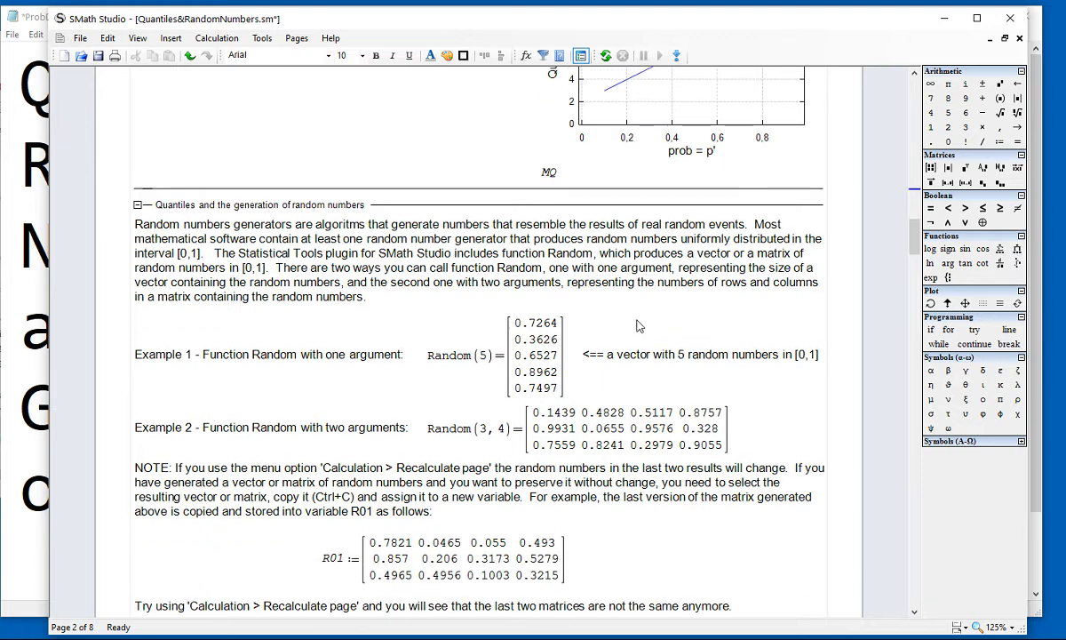
scroll(638, 326, down, 2)
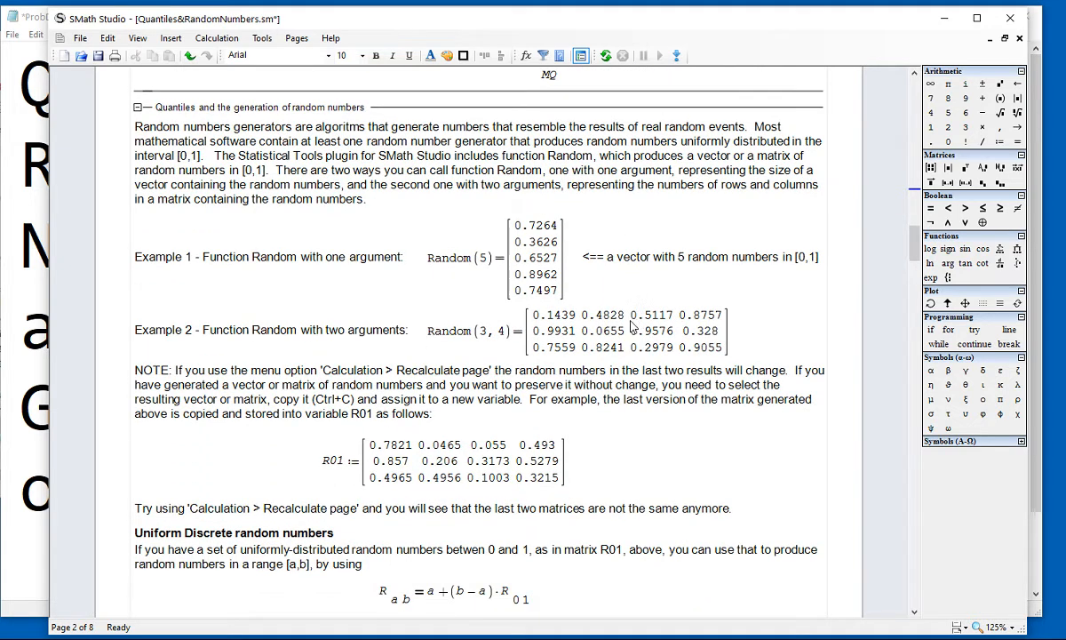
scroll(631, 326, down, 2)
scroll(631, 326, up, 2)
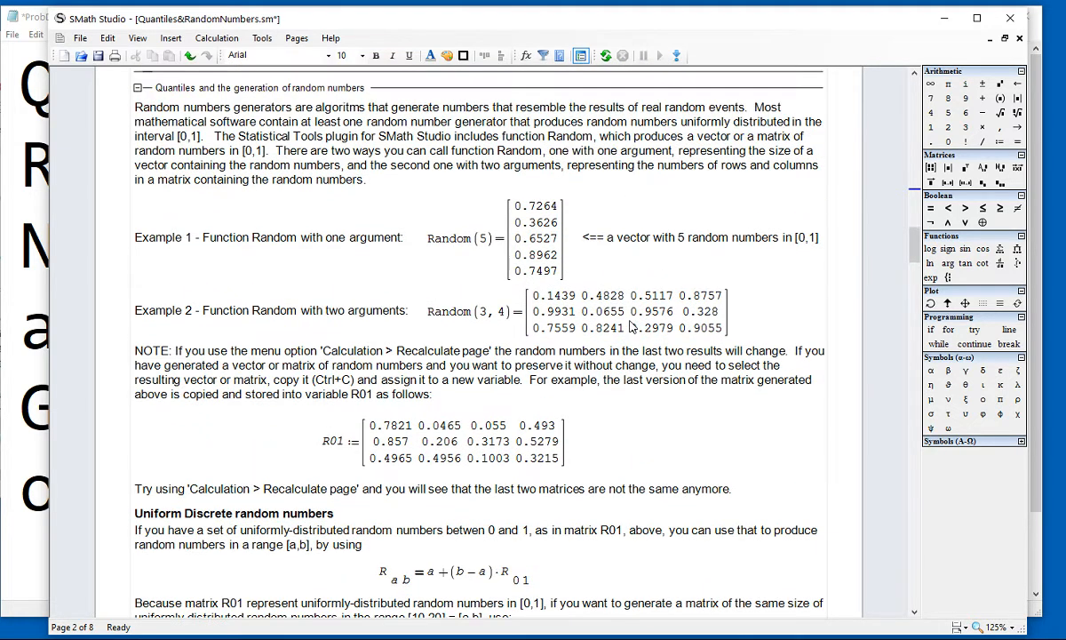
Examine the arguments and results of the Random function in Example 1 and Example 2
click(431, 245)
double_click(440, 244)
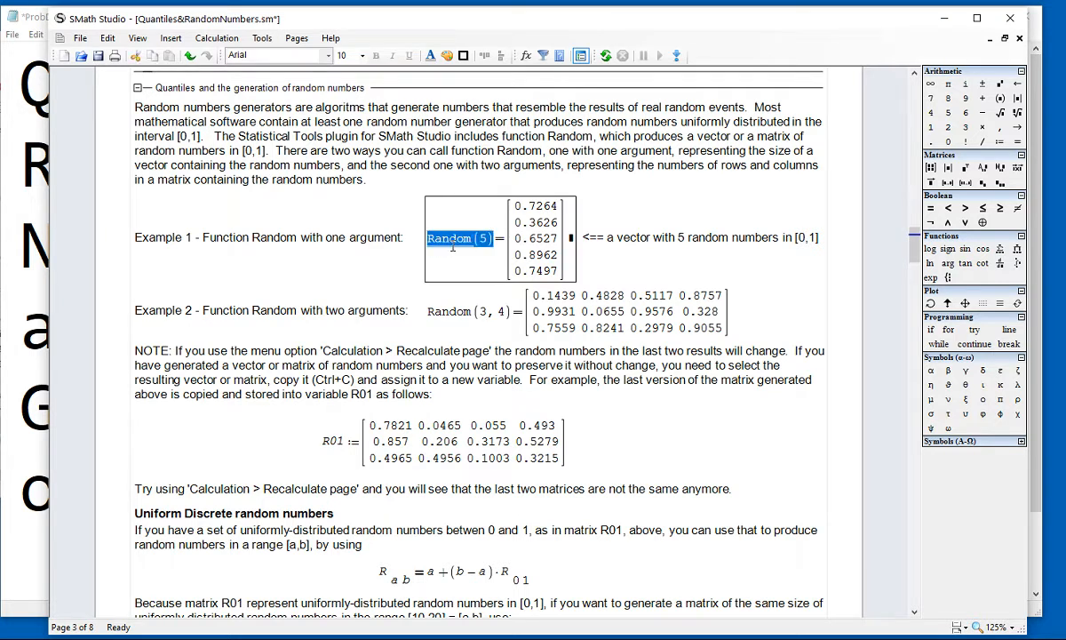
click(485, 240)
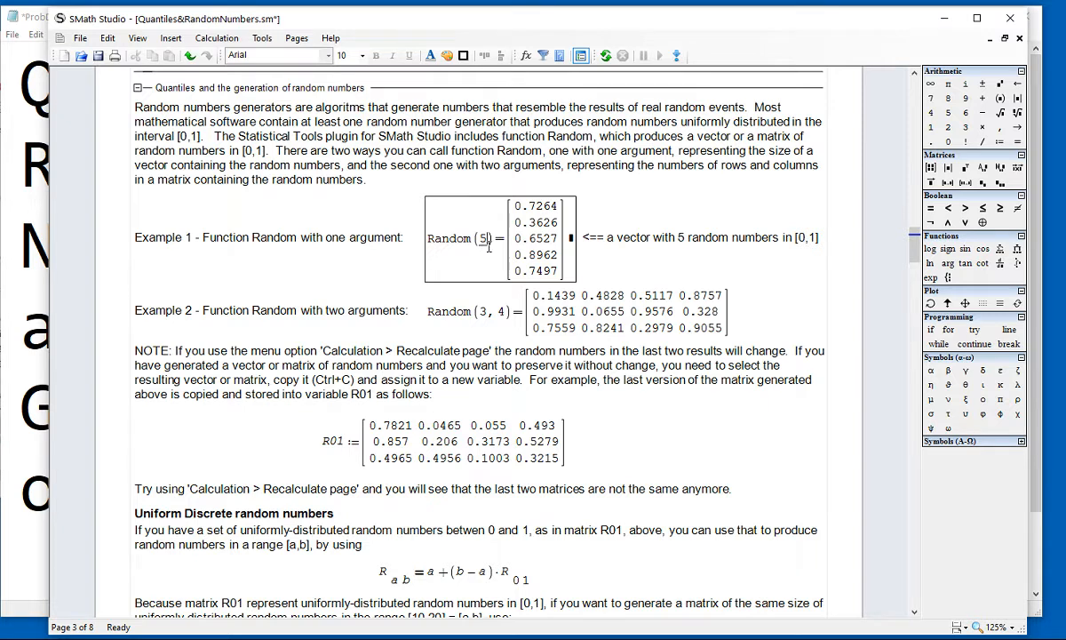
drag(520, 221, 531, 252)
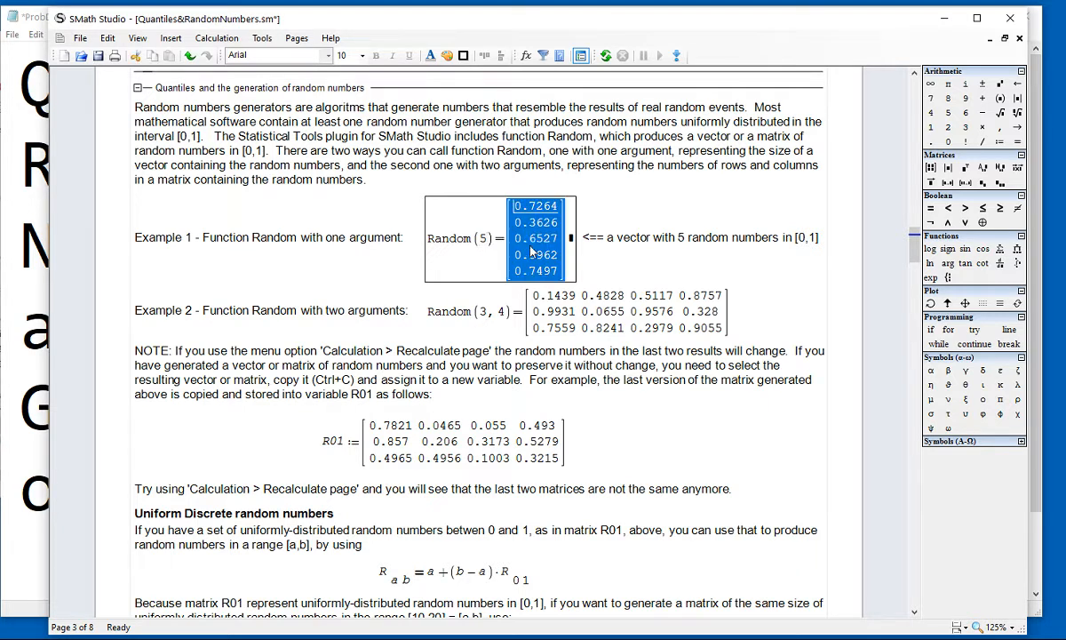
click(702, 273)
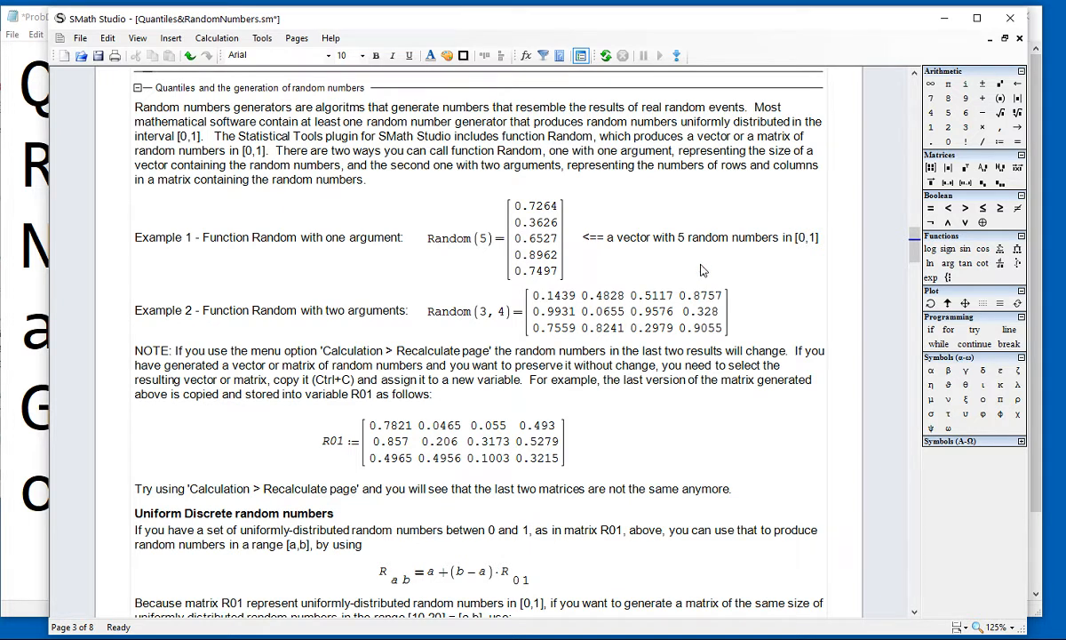
click(486, 316)
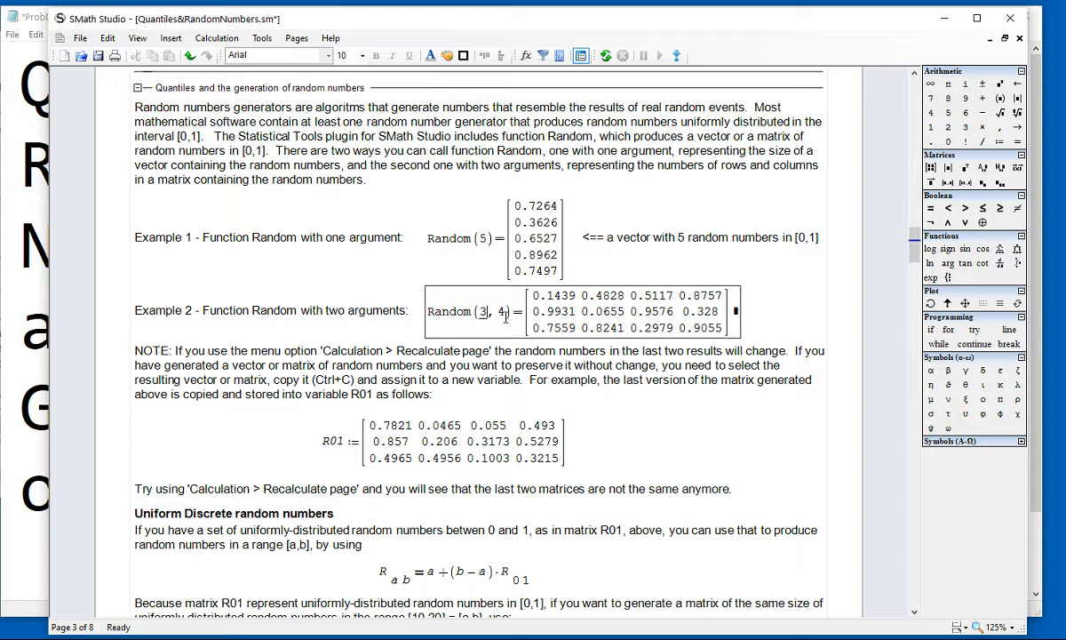
scroll(556, 347, down, 1)
click(606, 366)
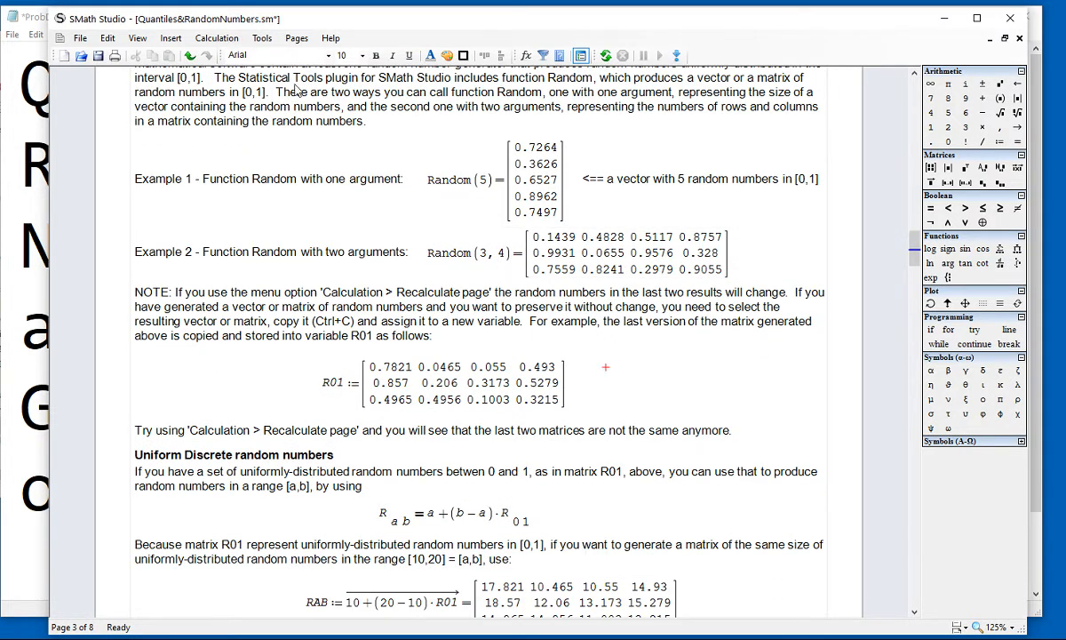
Recalculate the page twice to regenerate the random vector and matrix in the two examples
click(231, 40)
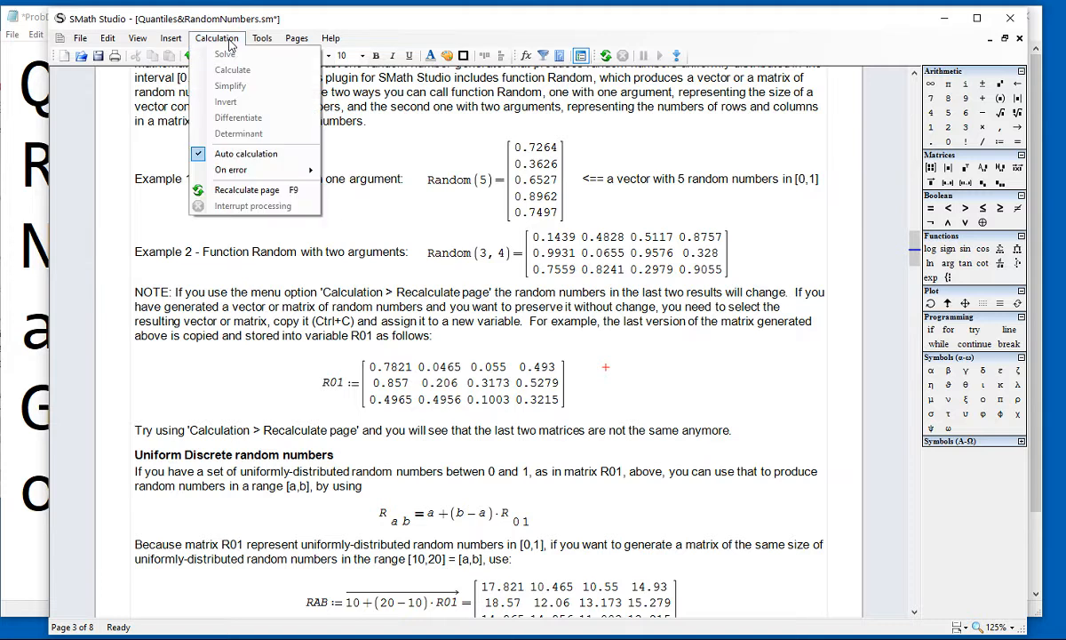
click(235, 192)
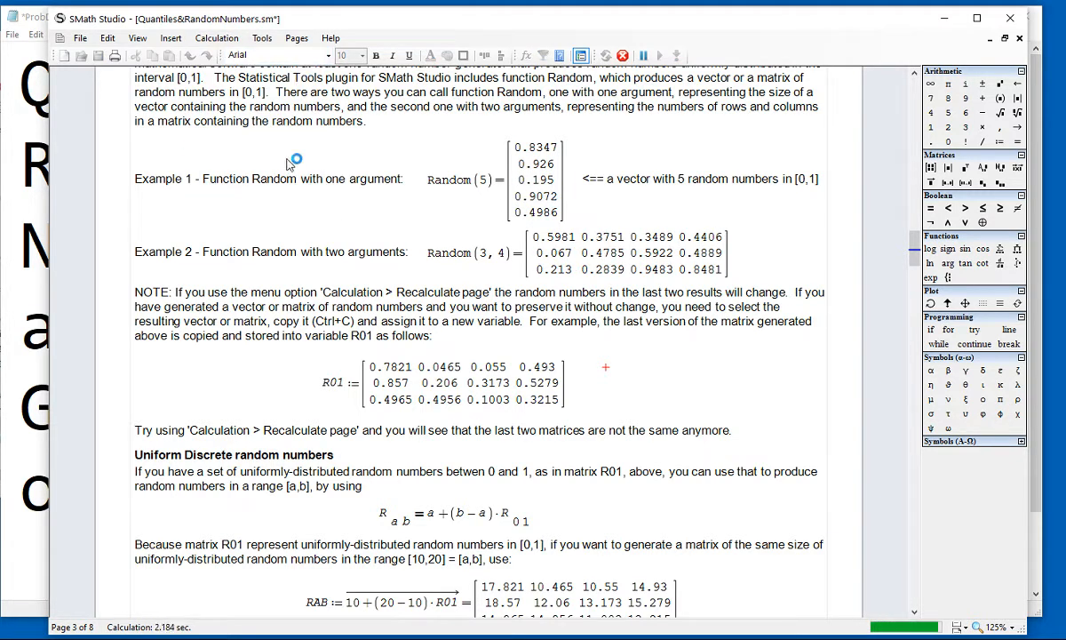
click(217, 38)
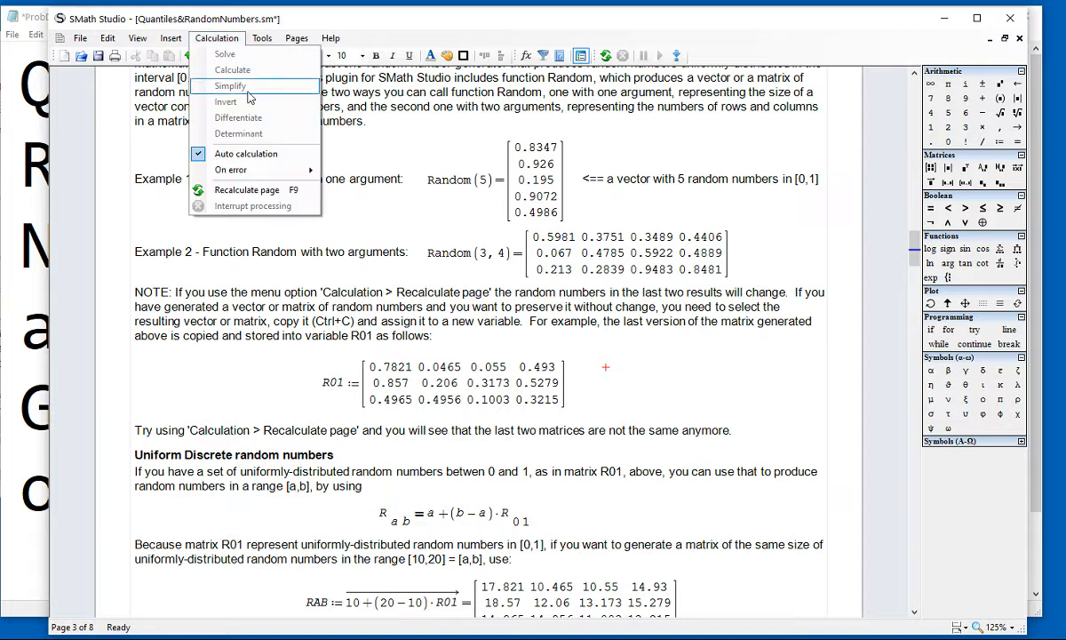
click(248, 186)
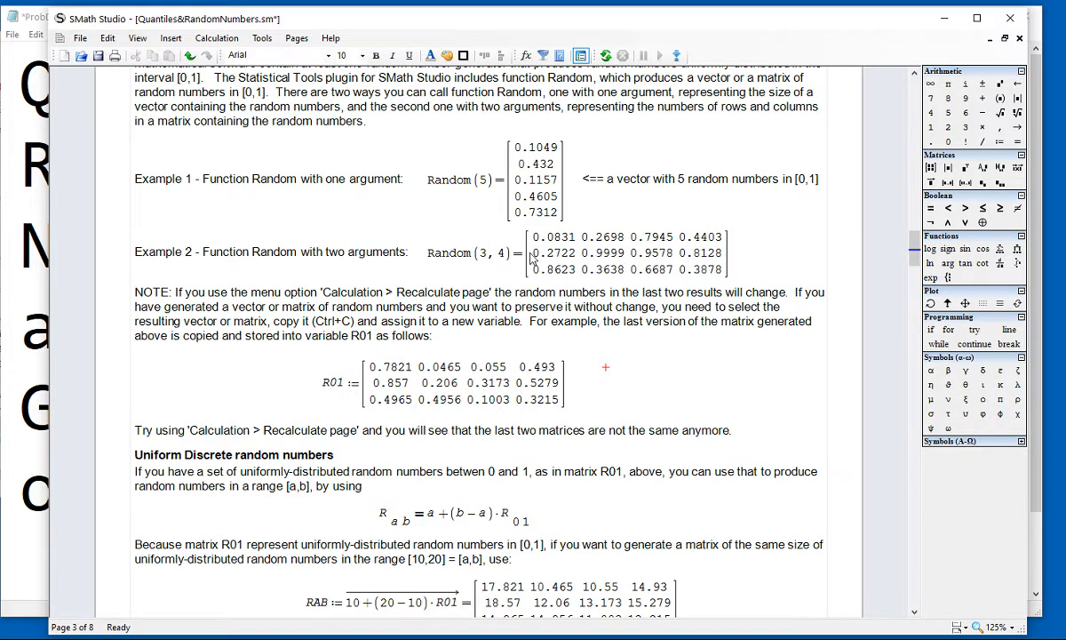
Copy the Random(3, 4) result matrix from Example 2 and paste it as the new value of variable R01
click(530, 255)
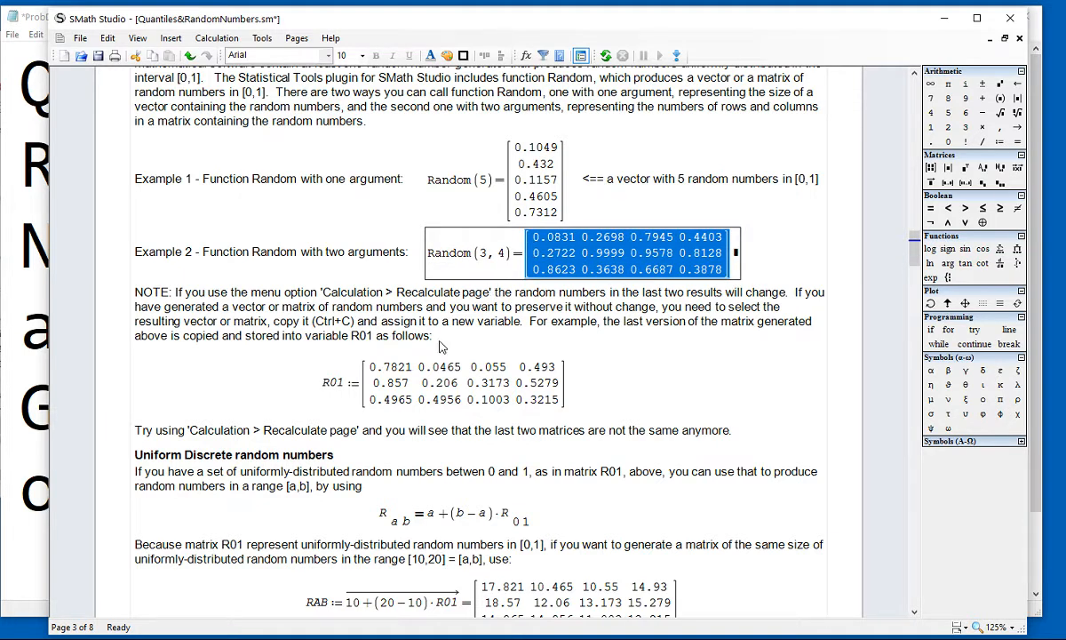
click(362, 397)
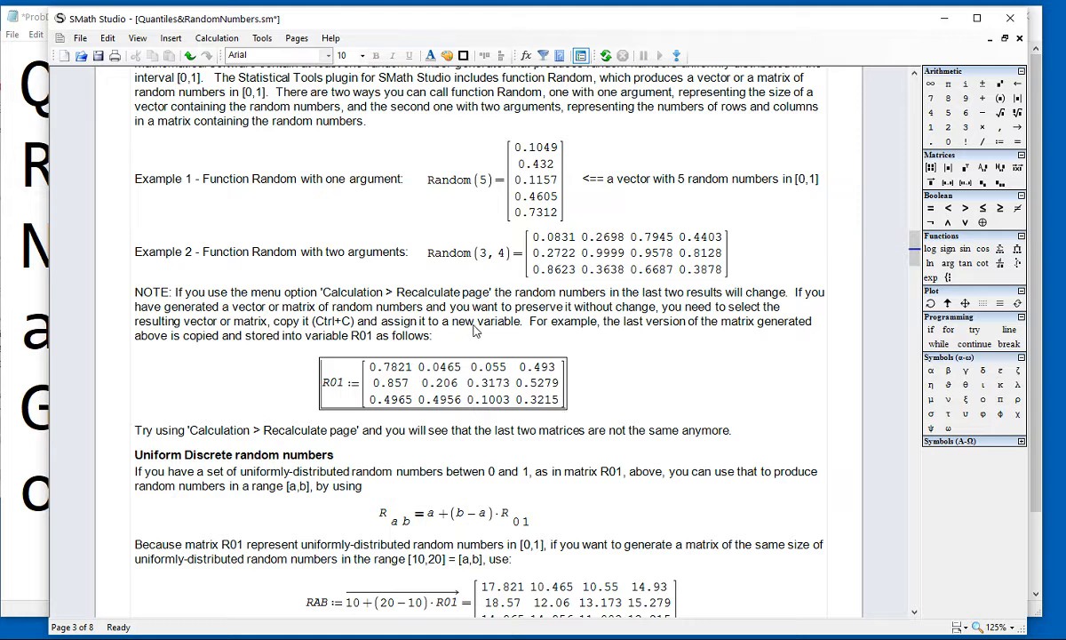
click(498, 259)
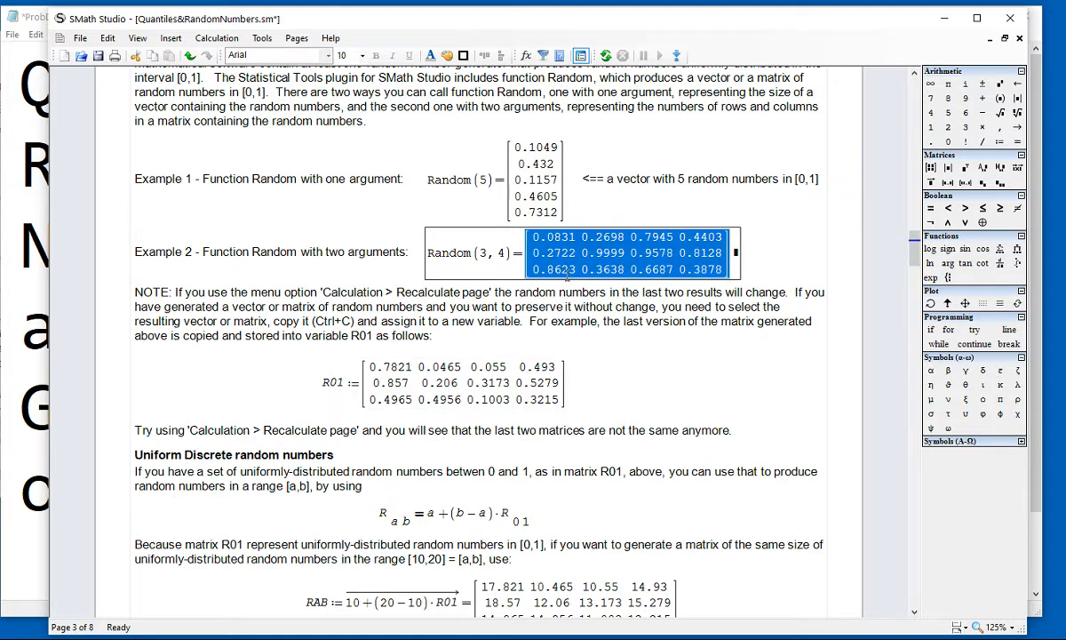
key(ctrl+c)
click(347, 358)
click(365, 384)
key(ctrl+v)
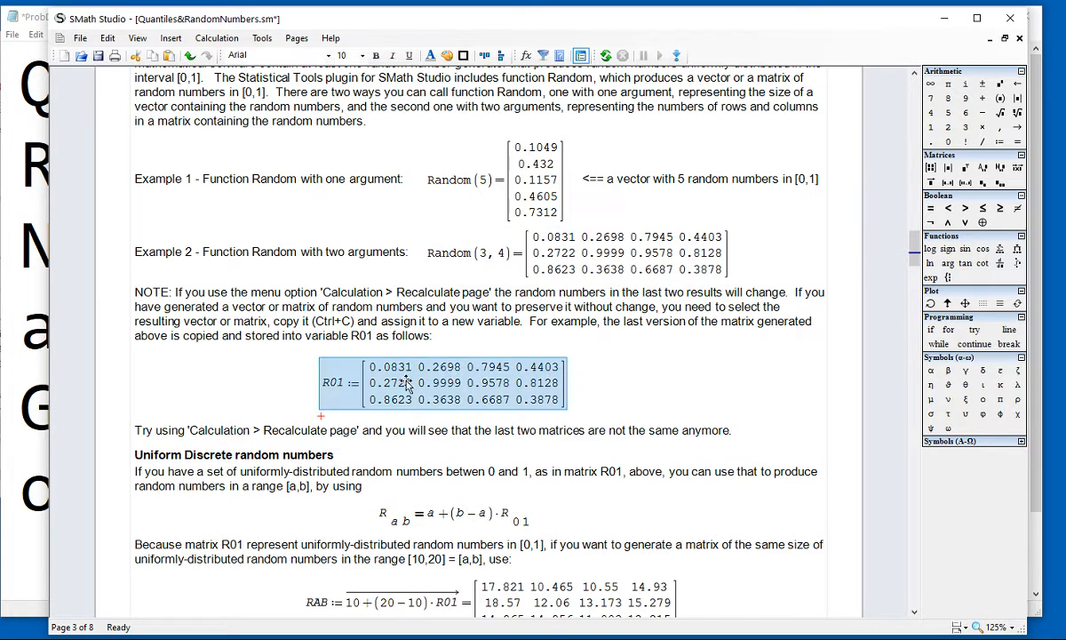
click(620, 391)
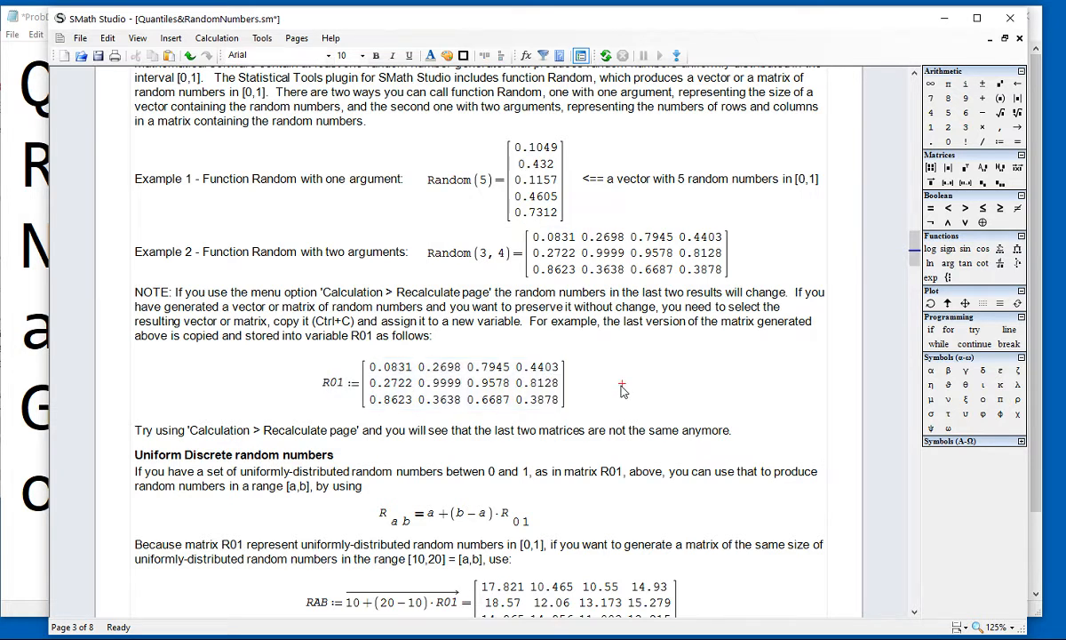
Examine the formula that scales random numbers to the range [a,b] and the R01 matrix it uses
scroll(622, 391, down, 5)
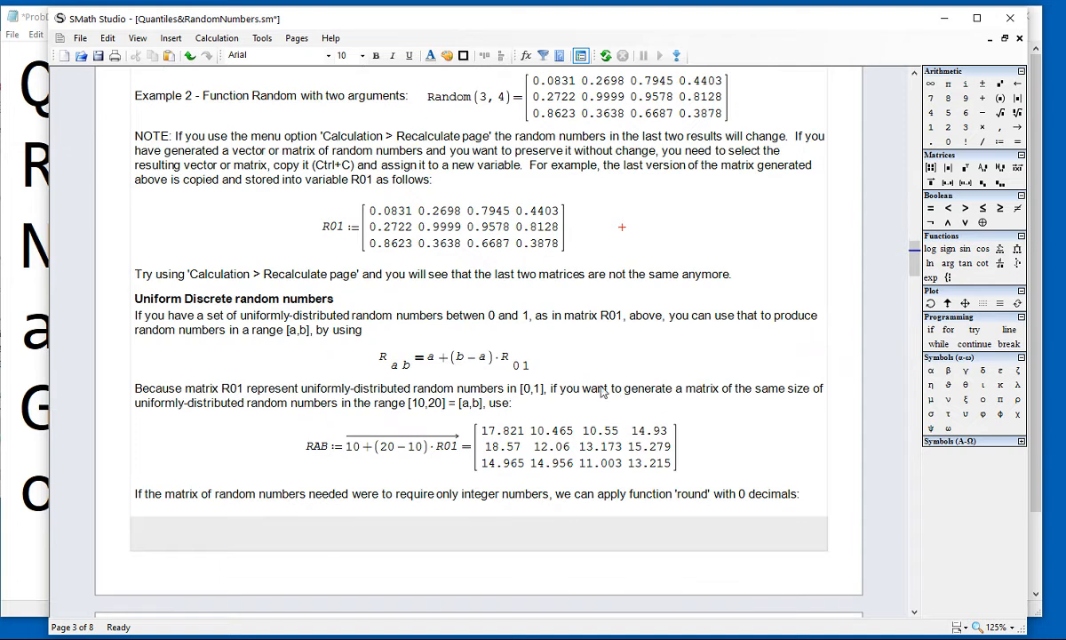
drag(535, 364, 443, 354)
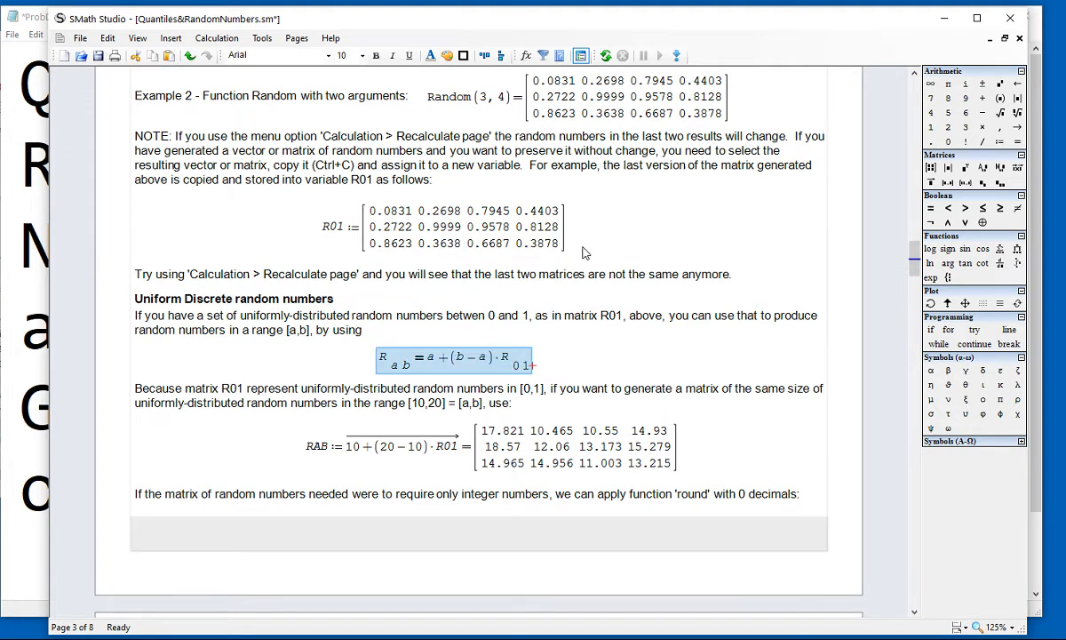
drag(583, 252, 542, 236)
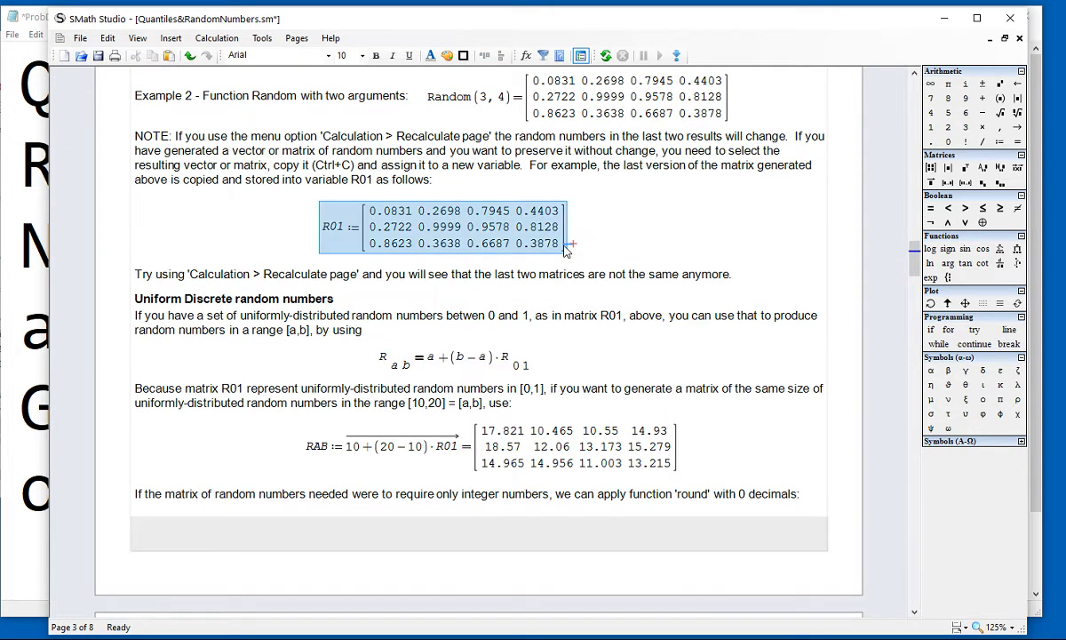
click(613, 227)
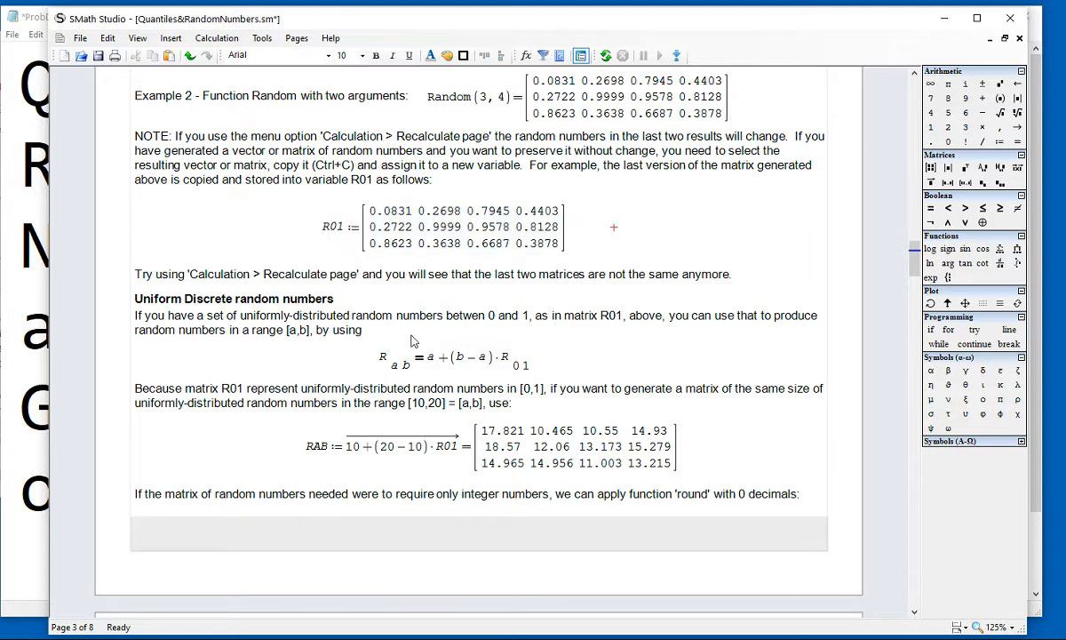
Examine the terms of the [a,b] scaling formula and how the RAB definition applies it to R01 for the range [10,20]
click(395, 368)
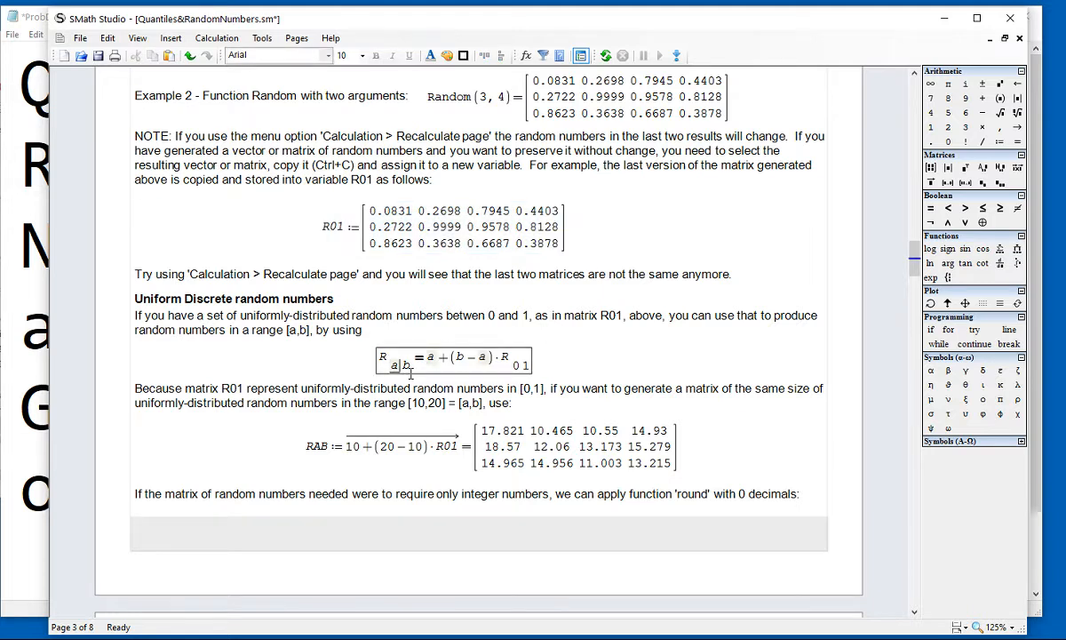
click(437, 359)
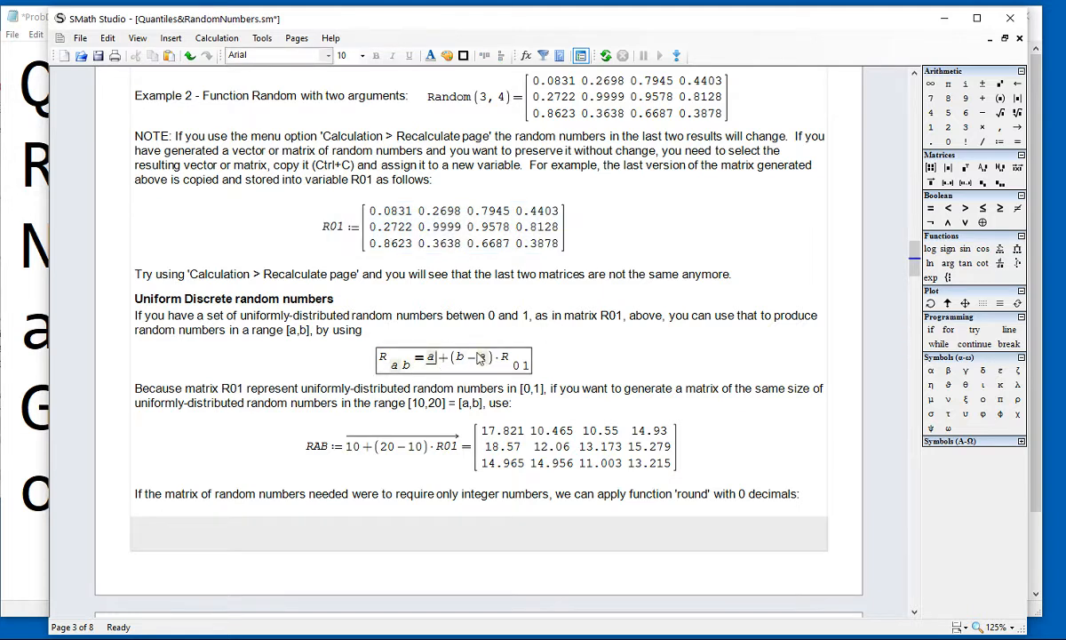
click(598, 359)
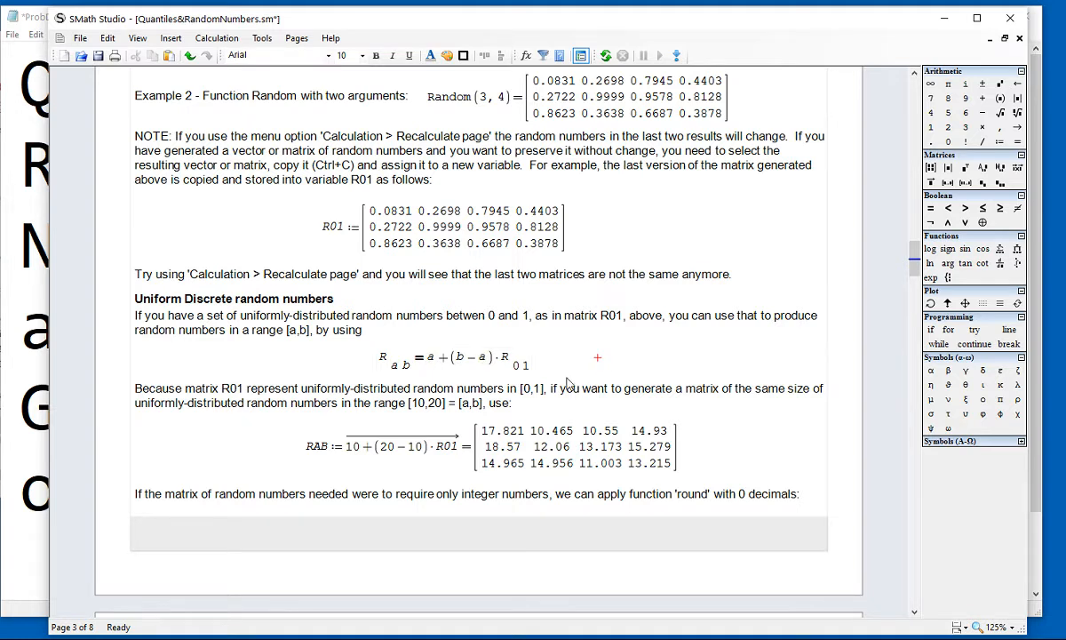
mouse_move(423, 433)
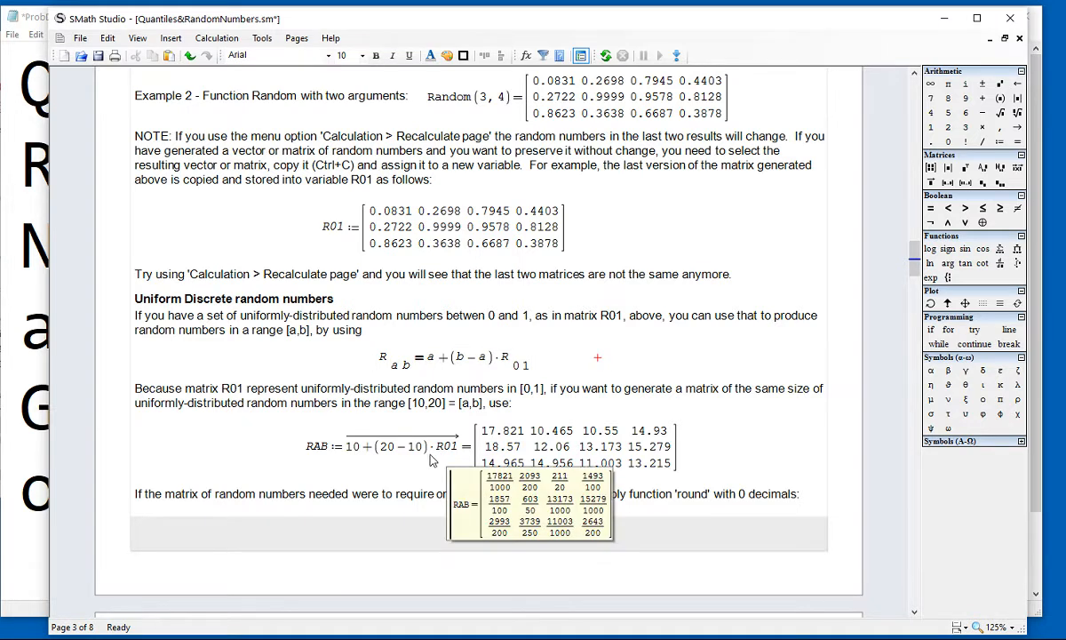
click(416, 404)
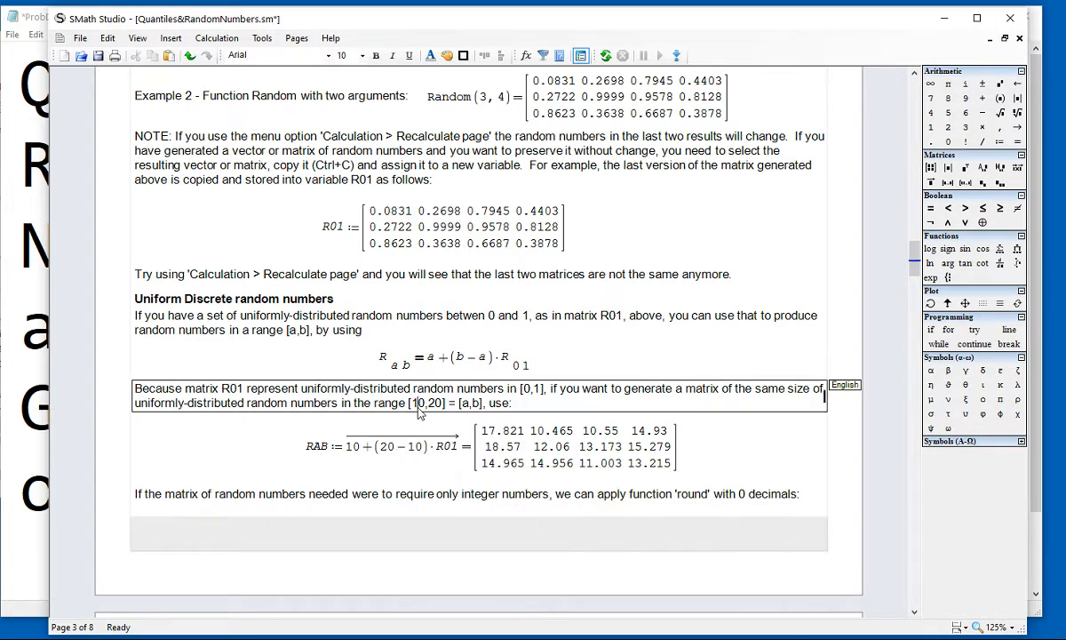
click(354, 463)
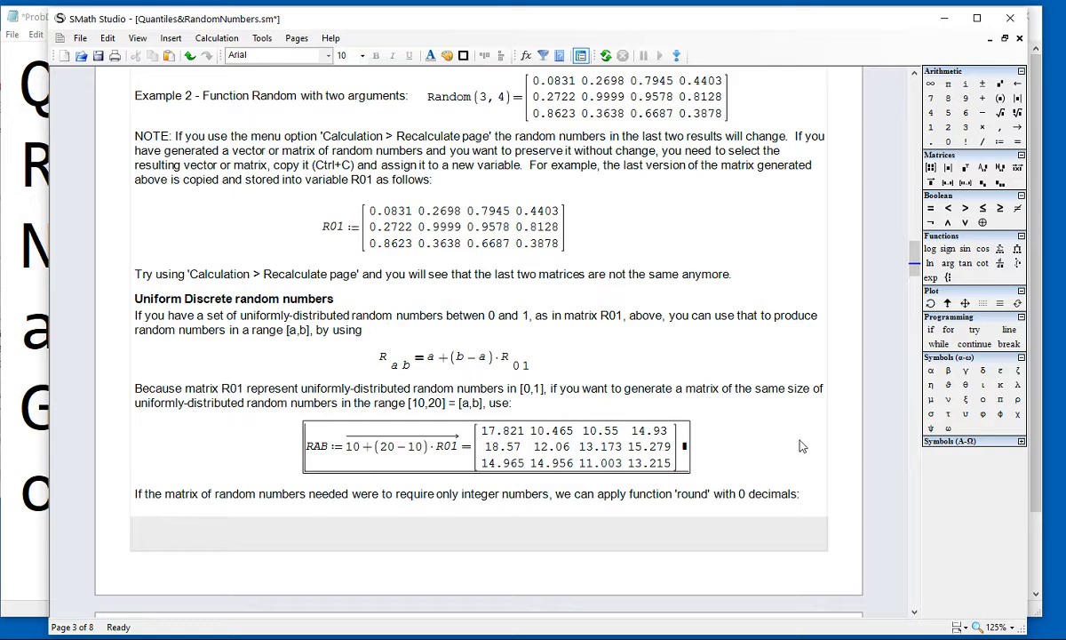
scroll(751, 450, down, 2)
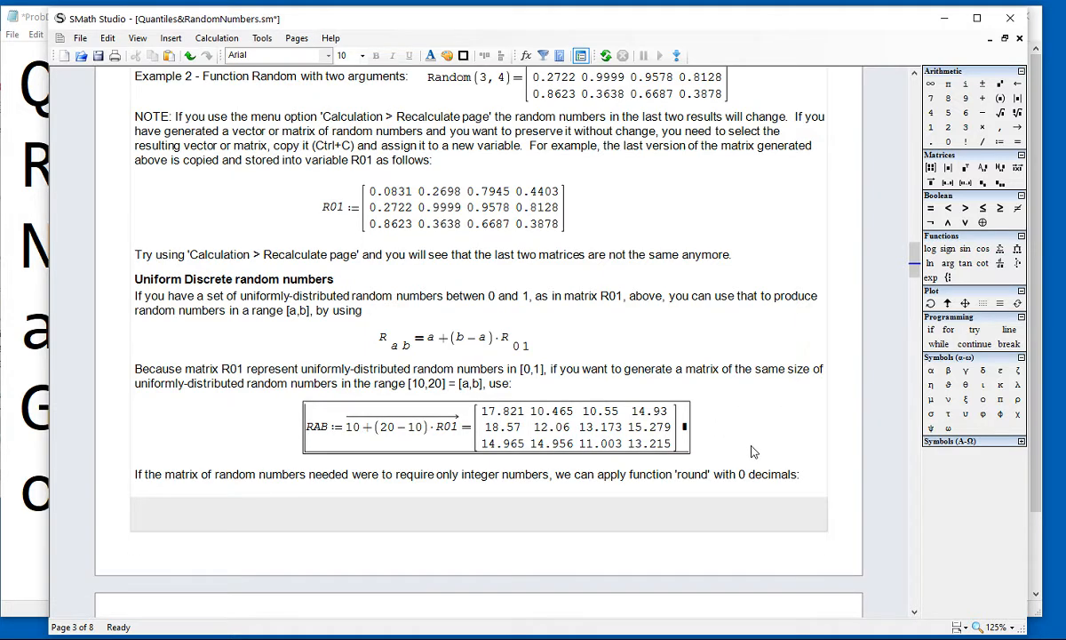
Examine how the round function with 0 decimals turns the scaled RAB matrix into integers
scroll(752, 451, down, 3)
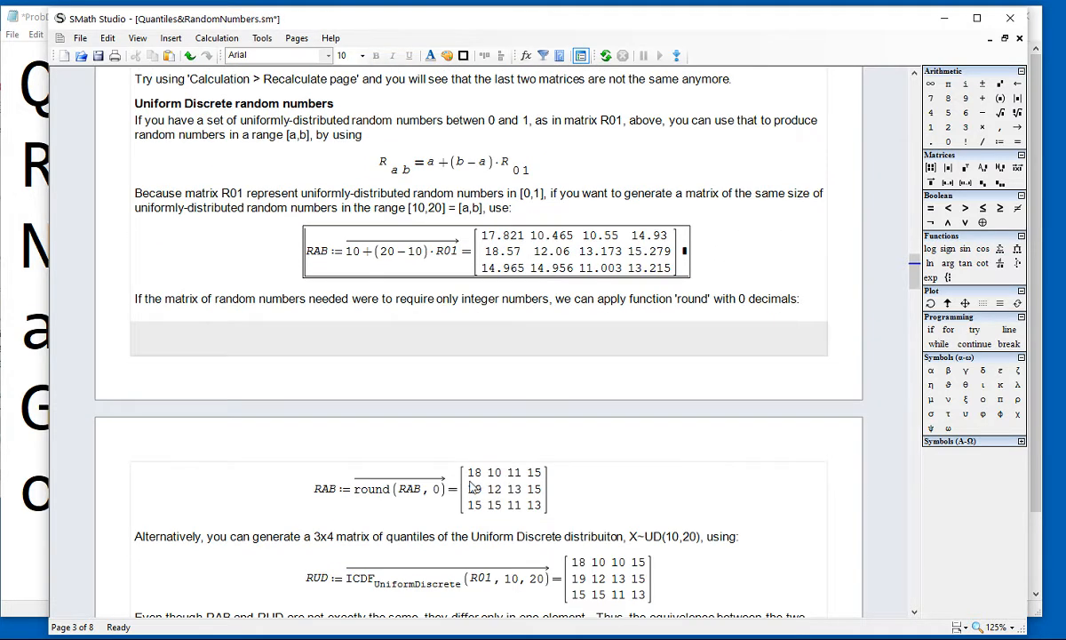
mouse_move(430, 495)
click(348, 468)
double_click(348, 469)
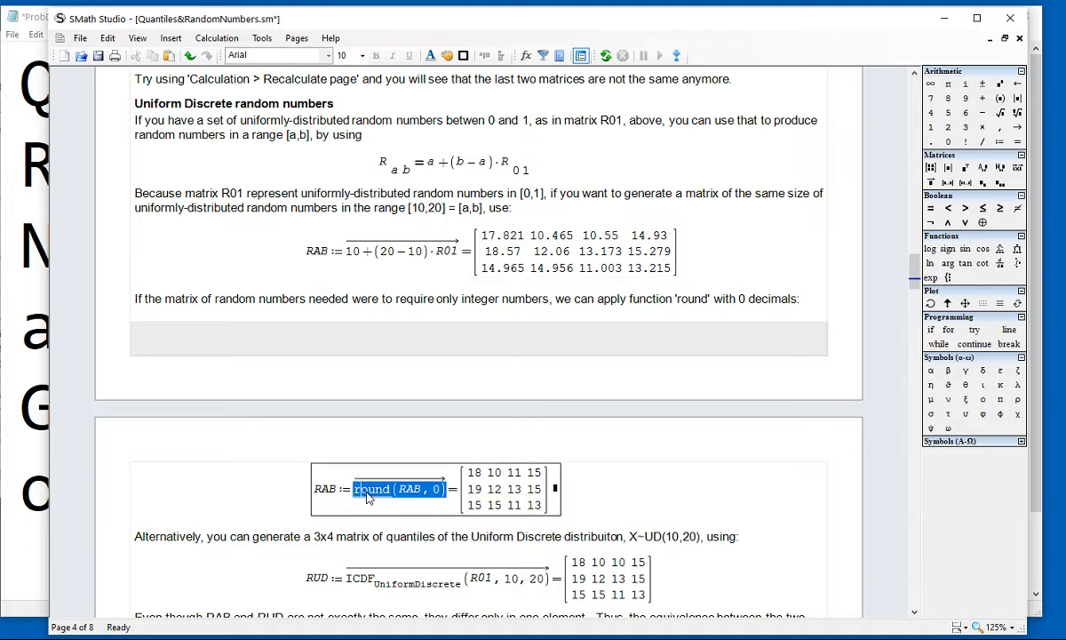
click(346, 233)
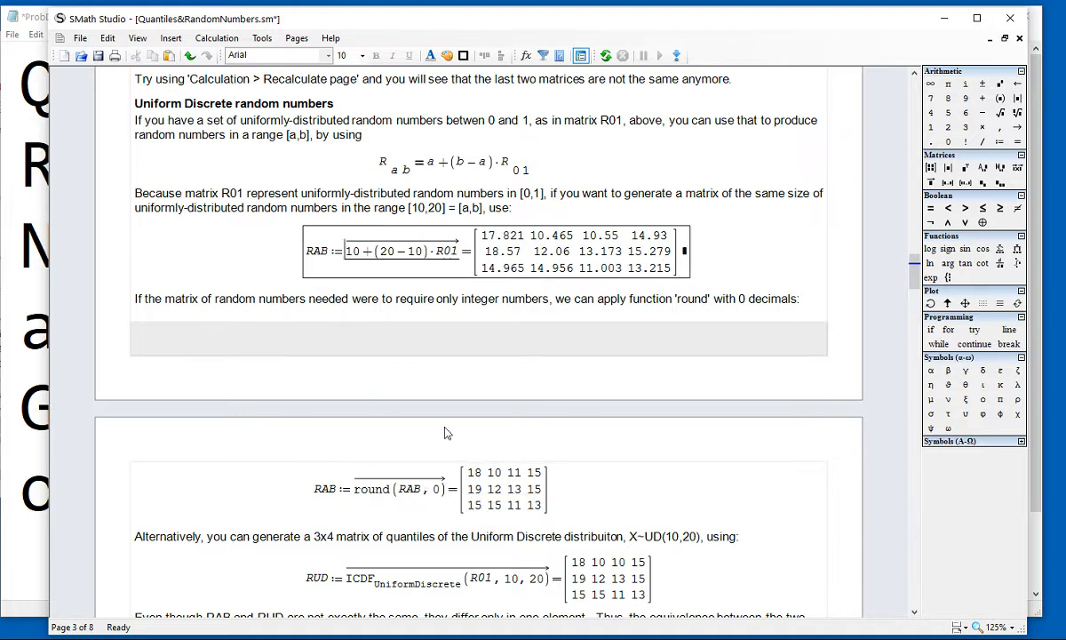
click(437, 497)
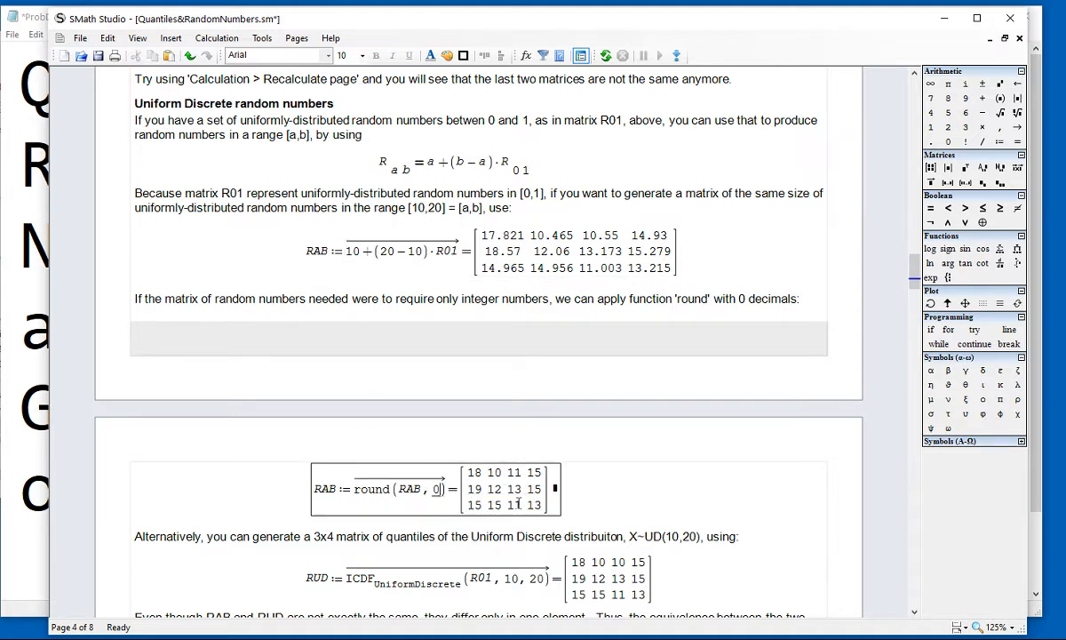
scroll(720, 453, down, 2)
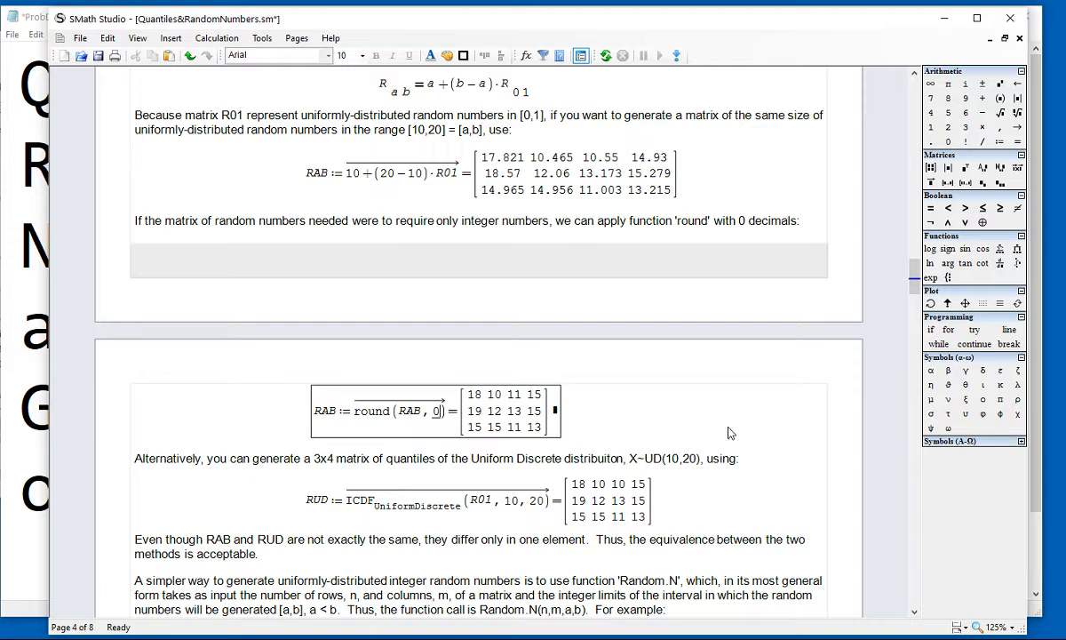
scroll(747, 409, down, 1)
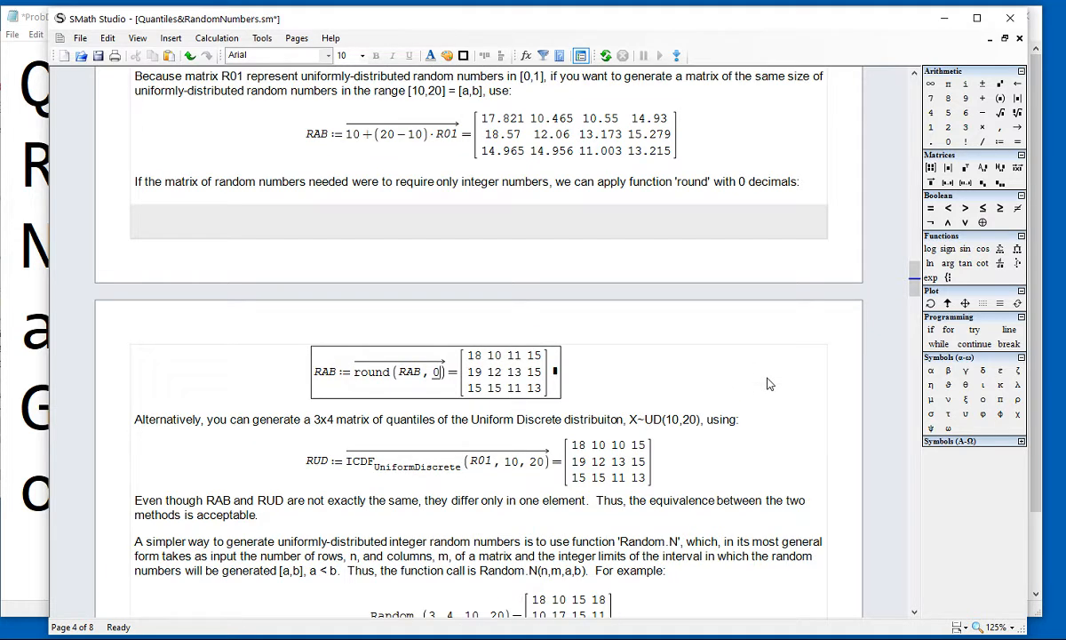
Examine the RUD definition using the Uniform Discrete ICDF of R01 with limits 10 and 20, and compare it with the rounded RAB matrix
click(349, 464)
drag(352, 469, 375, 468)
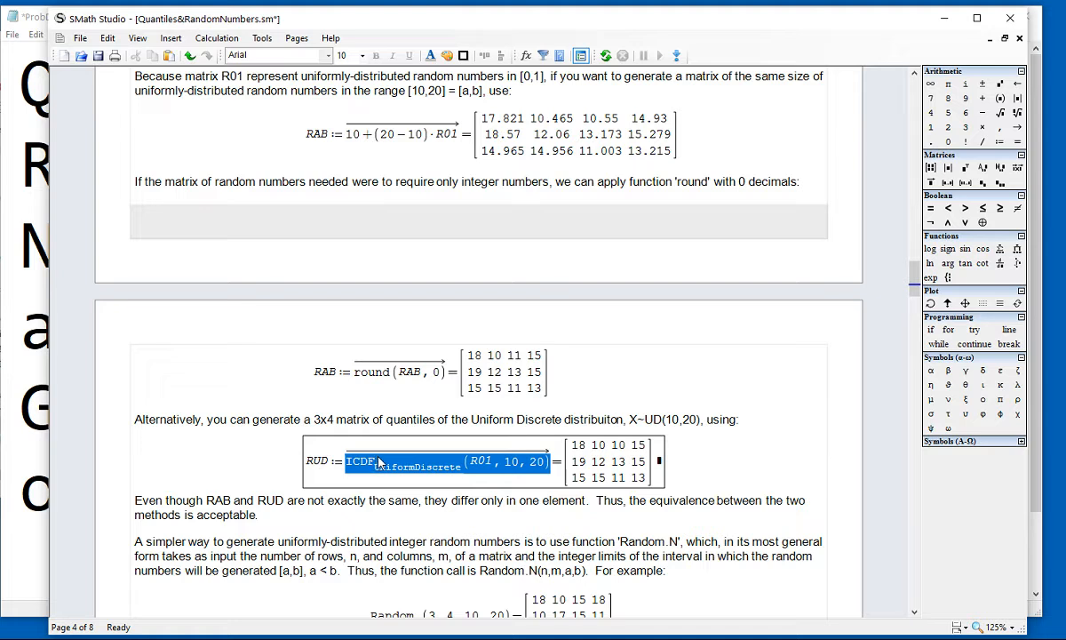
click(536, 465)
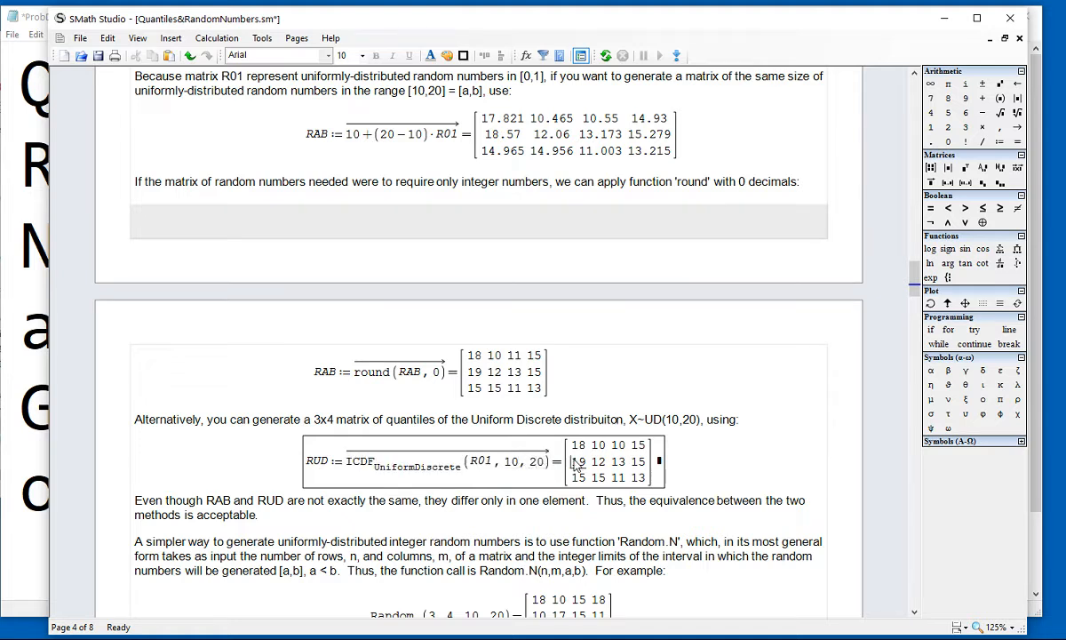
click(578, 462)
click(488, 391)
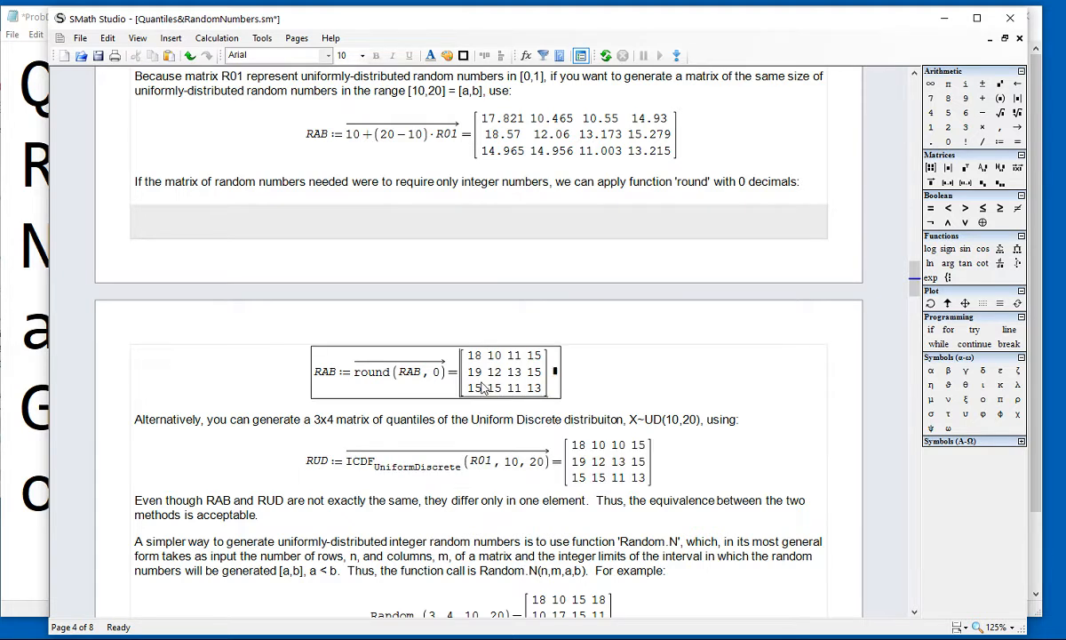
Check the stored R01 matrix and recalculate the page to update the RAB and RUD matrices
scroll(491, 373, up, 3)
scroll(494, 363, up, 4)
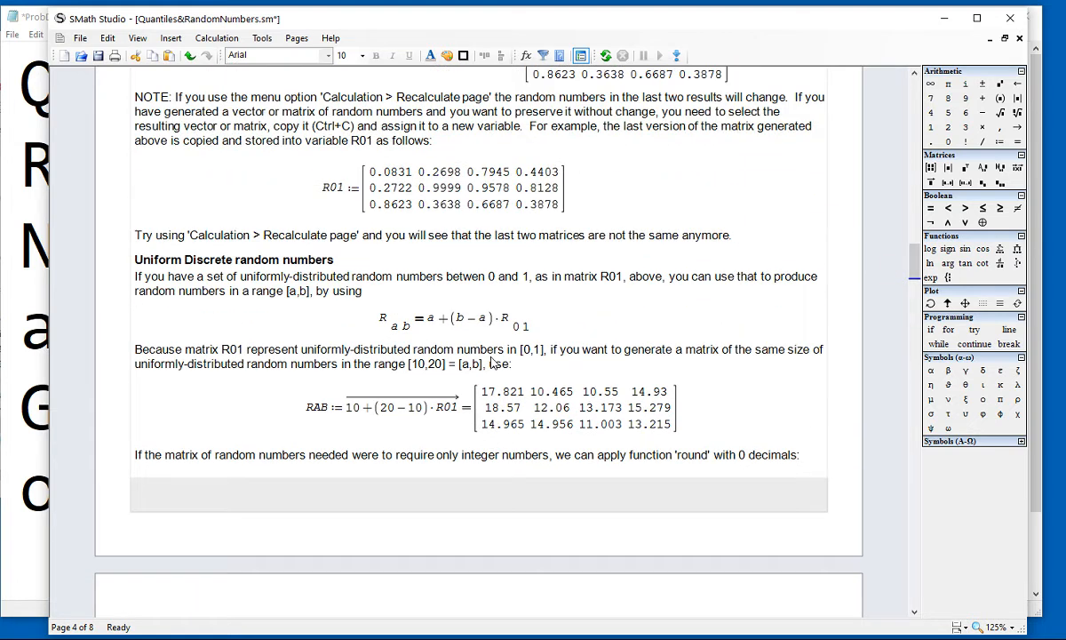
click(396, 192)
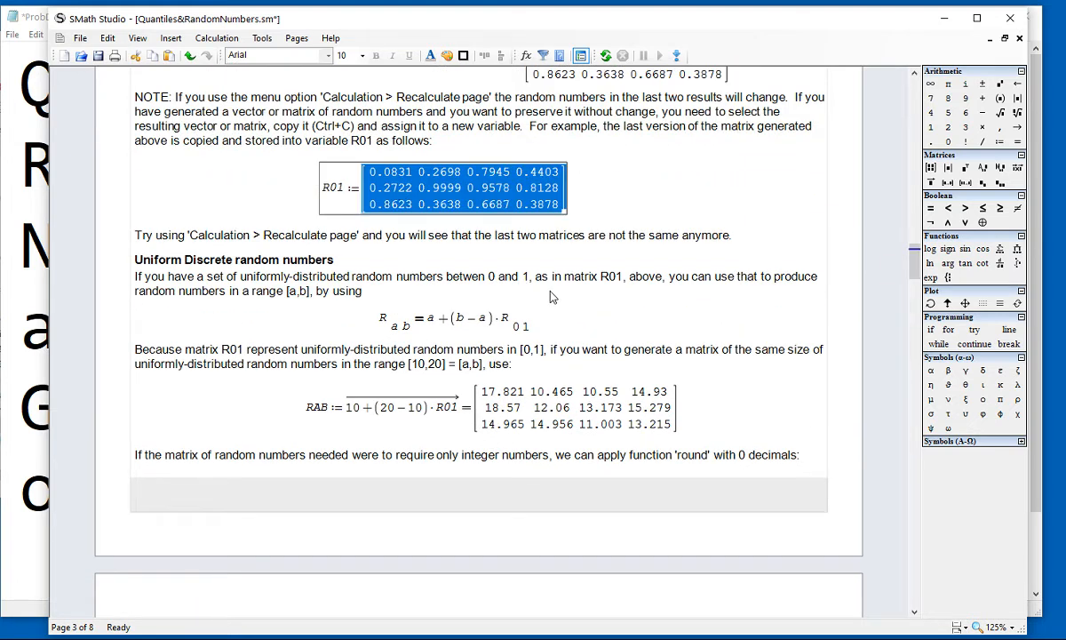
scroll(550, 297, down, 7)
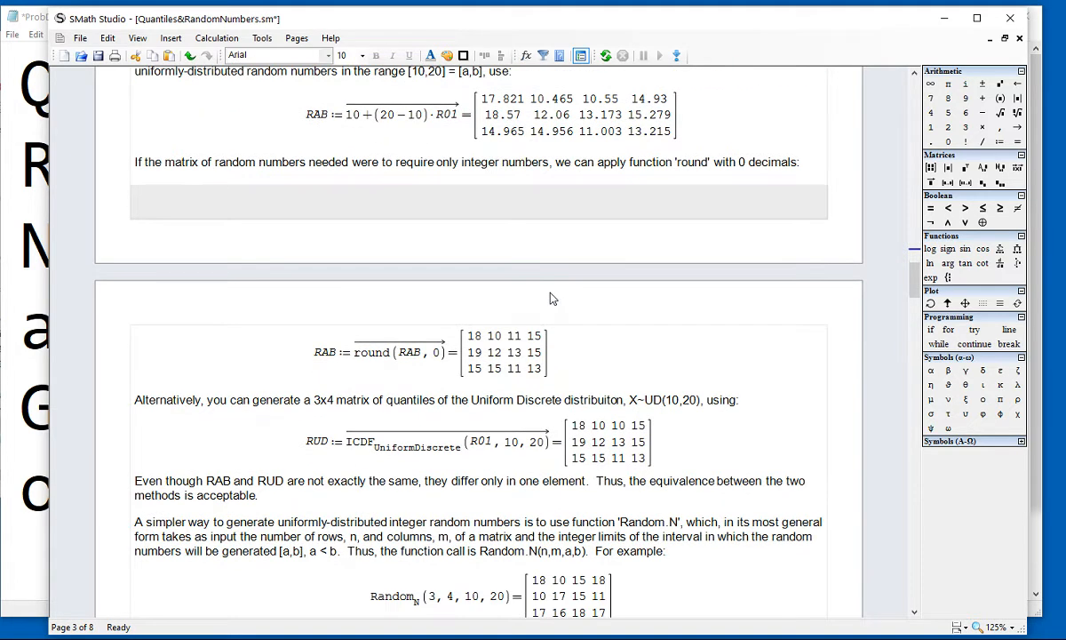
mouse_move(524, 349)
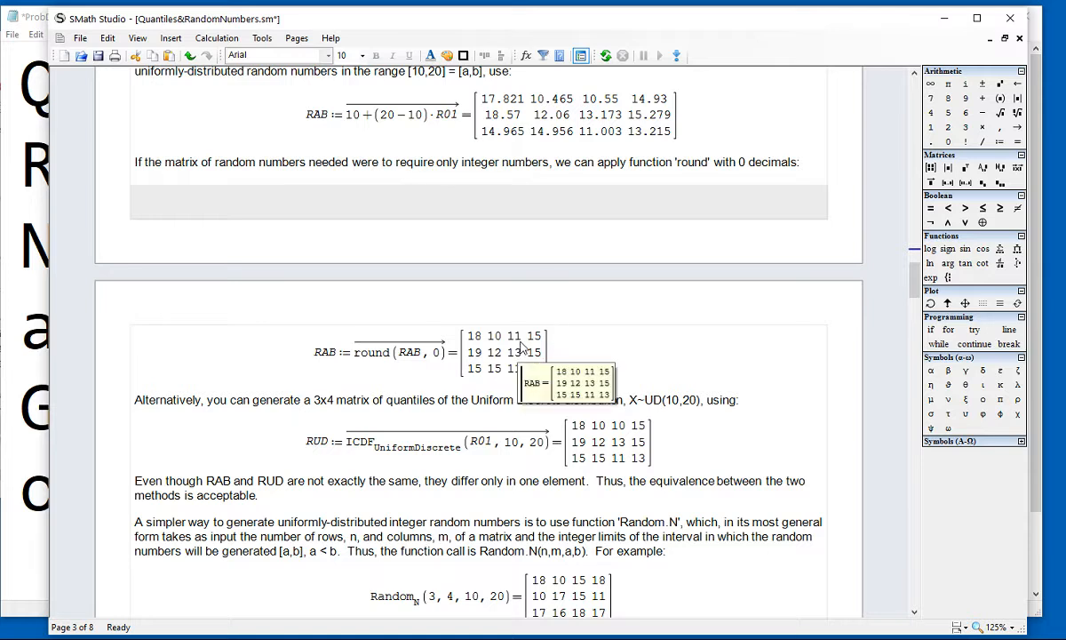
key(F9)
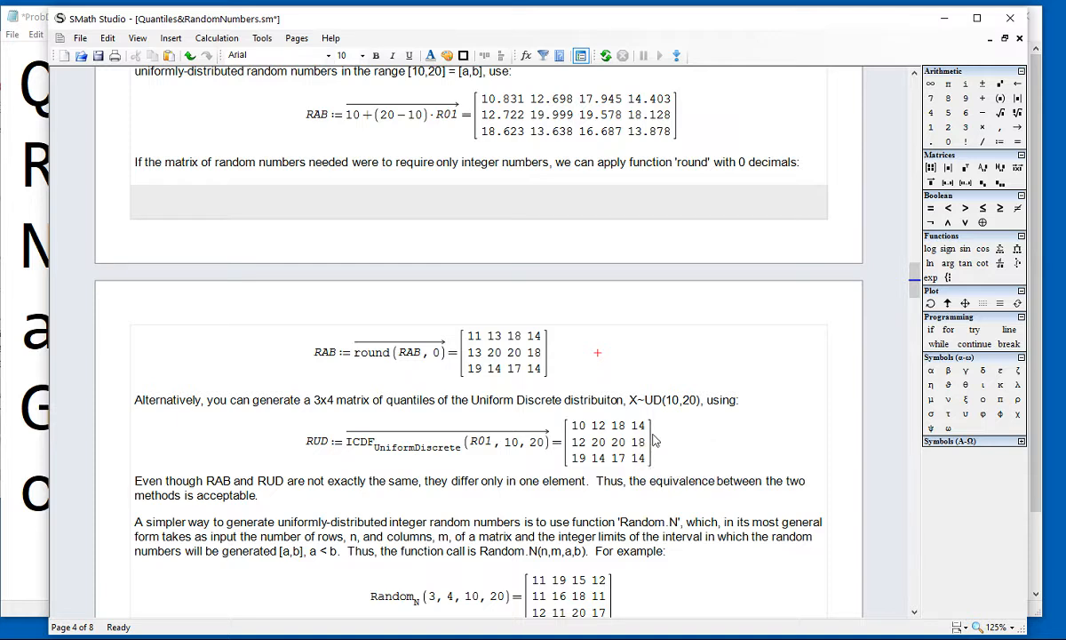
Compare the recalculated RAB and RUD matrices and review the scaled RAB values above them
click(752, 459)
scroll(751, 459, down, 1)
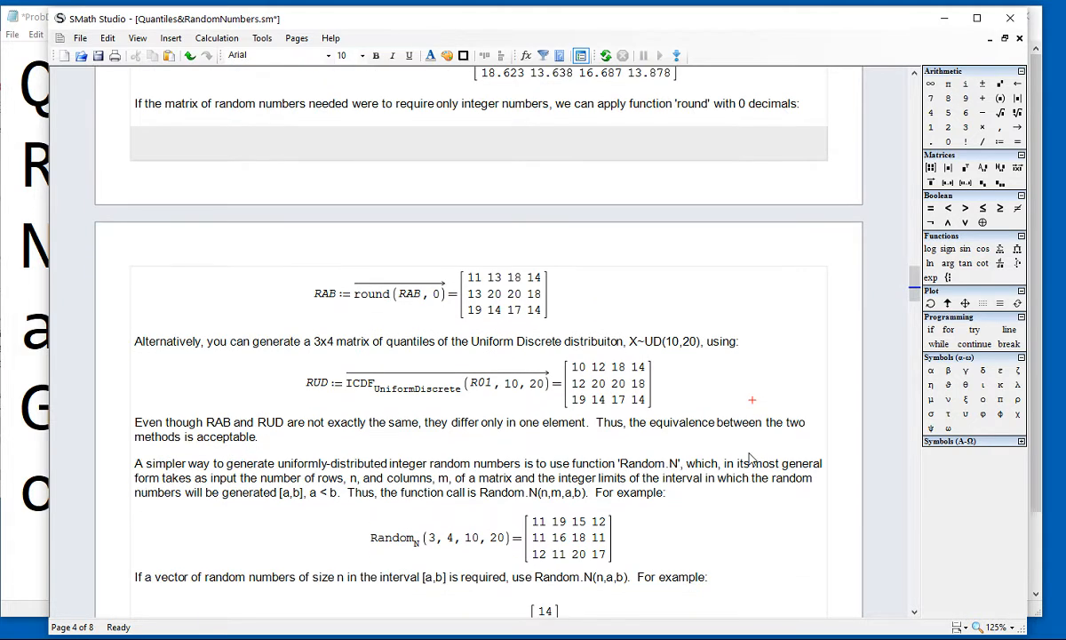
scroll(749, 459, down, 1)
scroll(749, 459, up, 4)
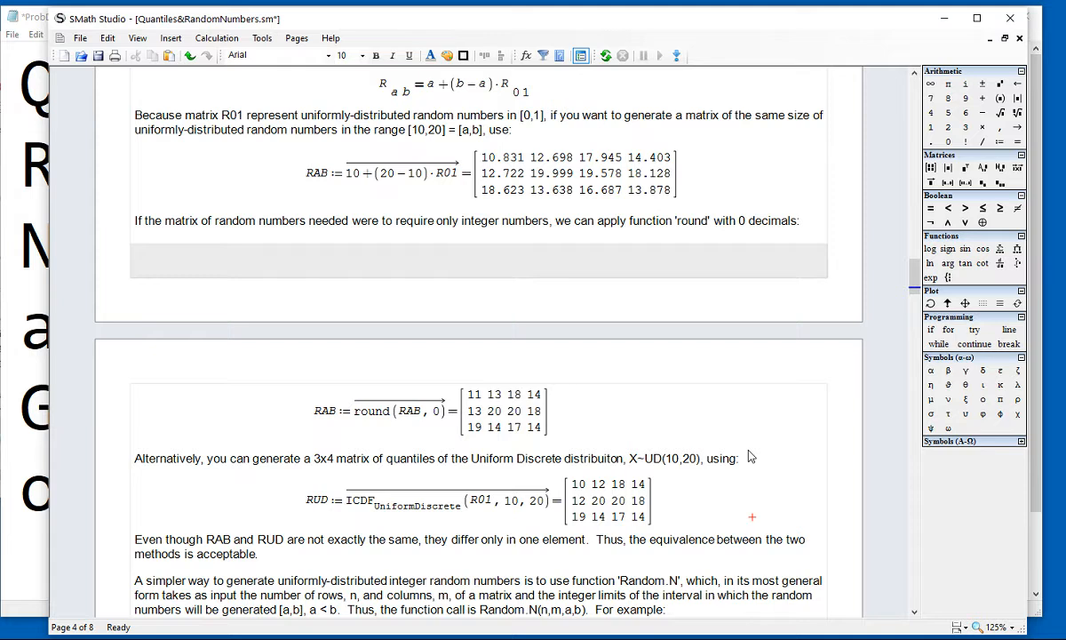
scroll(746, 454, up, 2)
scroll(747, 455, down, 6)
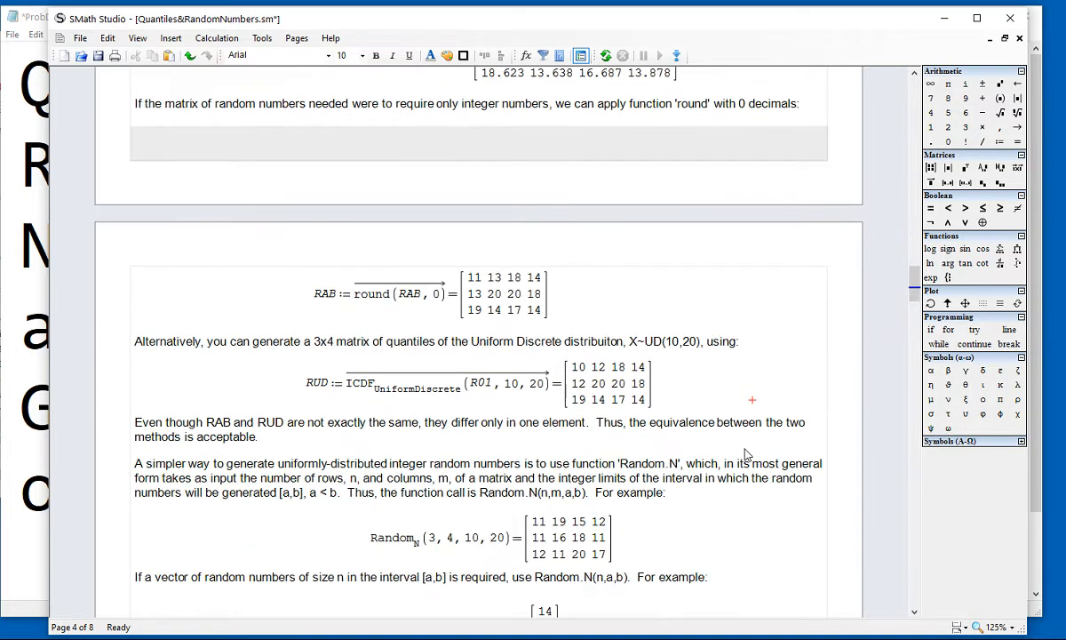
Examine each argument of Random.N(3, 4, 10, 20), from rows and columns to interval limits, and the resulting matrix
scroll(746, 455, down, 3)
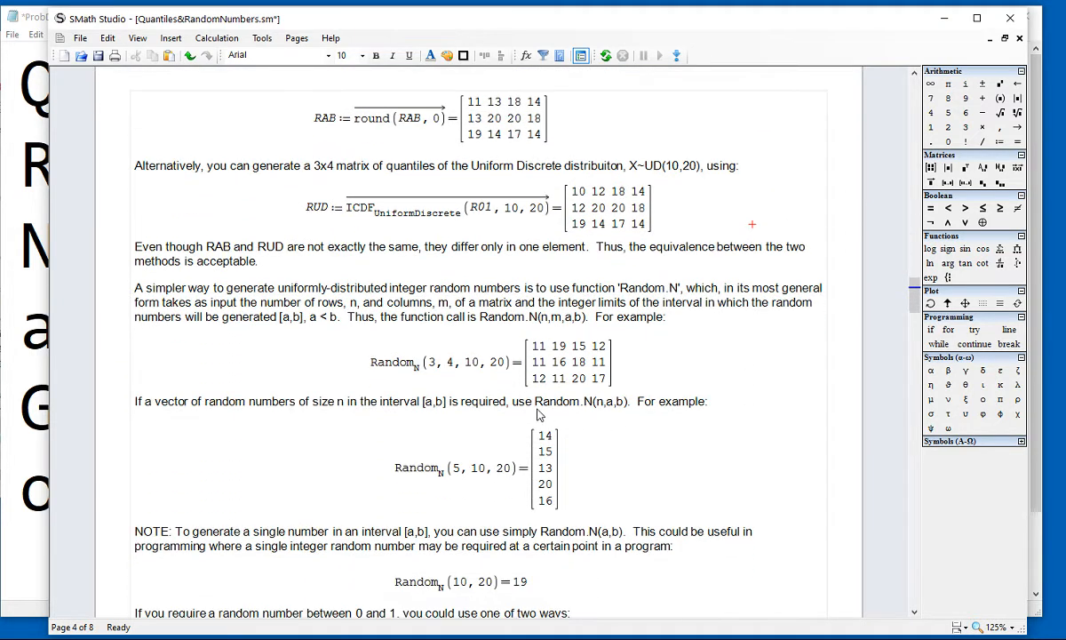
click(423, 376)
click(440, 378)
click(446, 369)
click(460, 368)
click(477, 371)
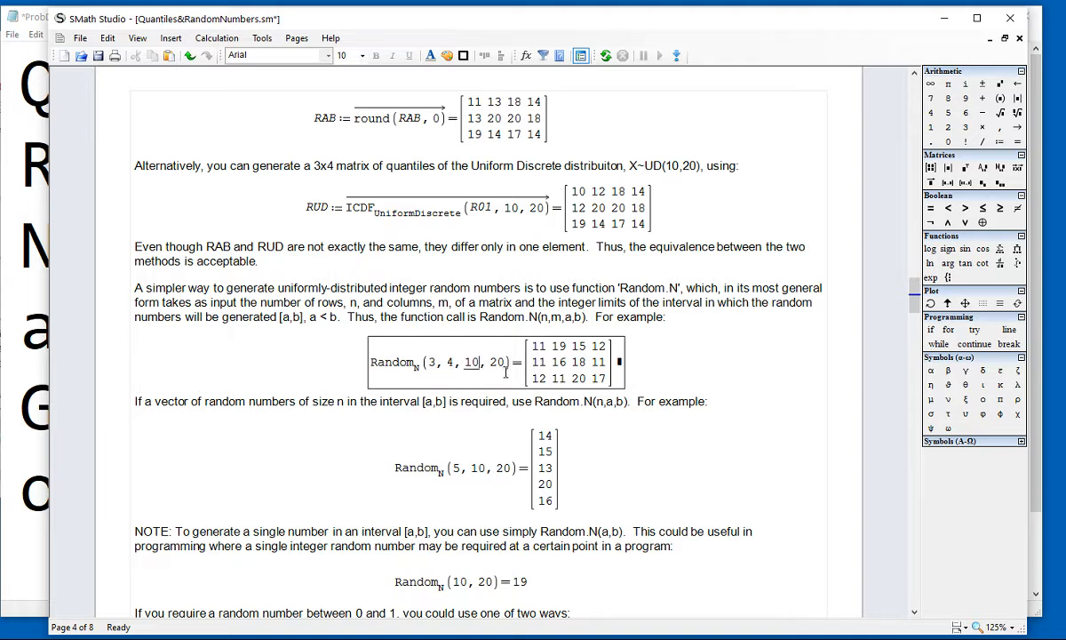
click(507, 369)
mouse_move(620, 362)
mouse_down()
mouse_move(560, 365)
mouse_move(520, 342)
mouse_move(619, 364)
mouse_up()
click(695, 370)
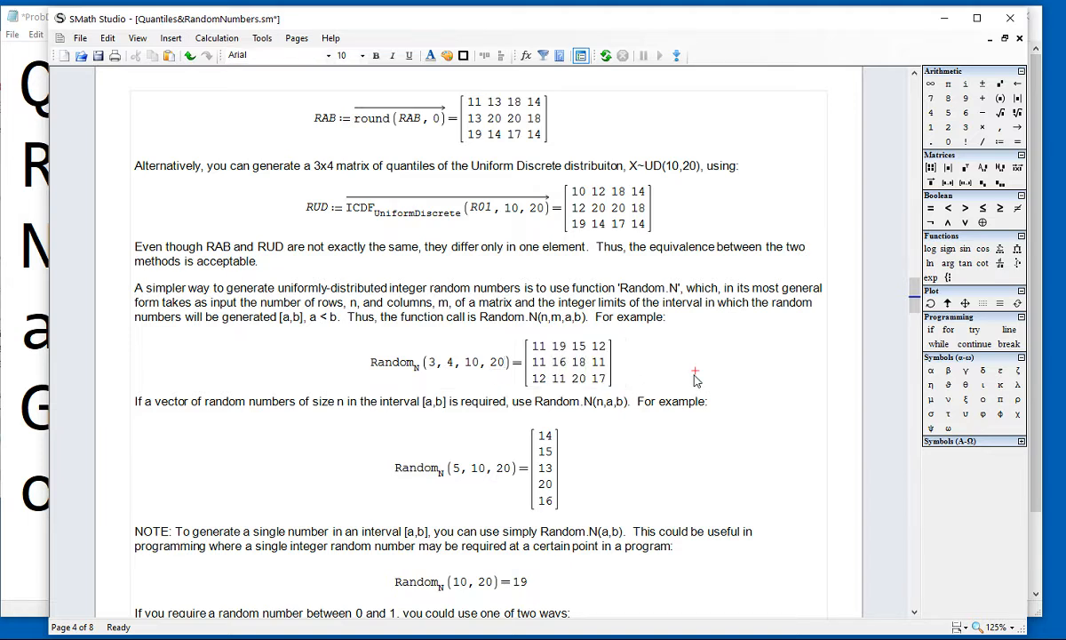
Examine the Random.N(5, 10, 20) vector example and the single-number example Random.N(10, 20)
click(458, 475)
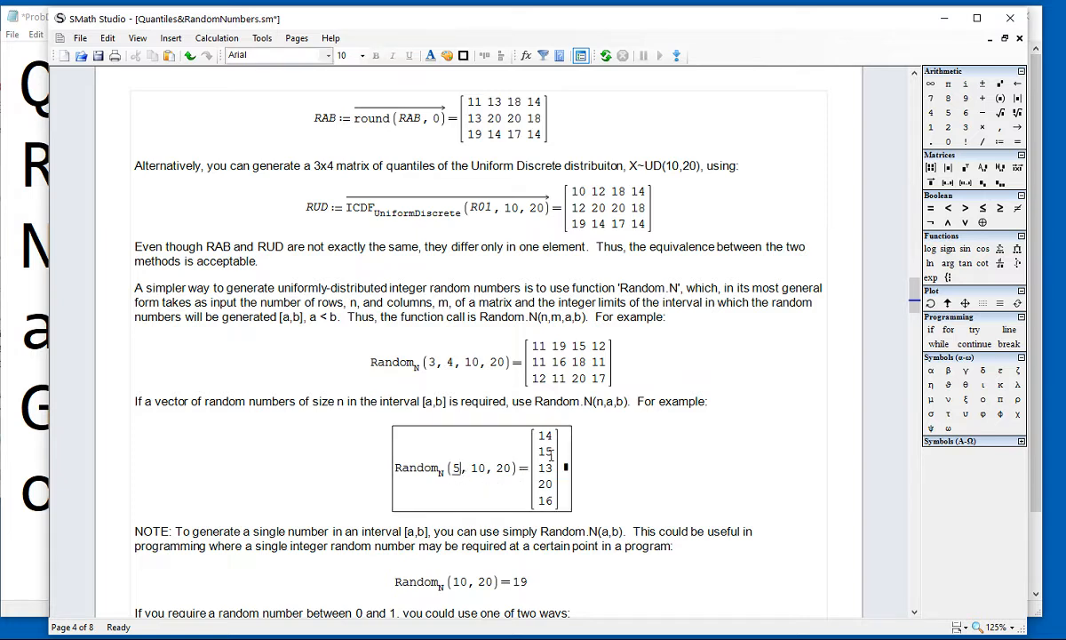
click(622, 446)
scroll(625, 451, down, 3)
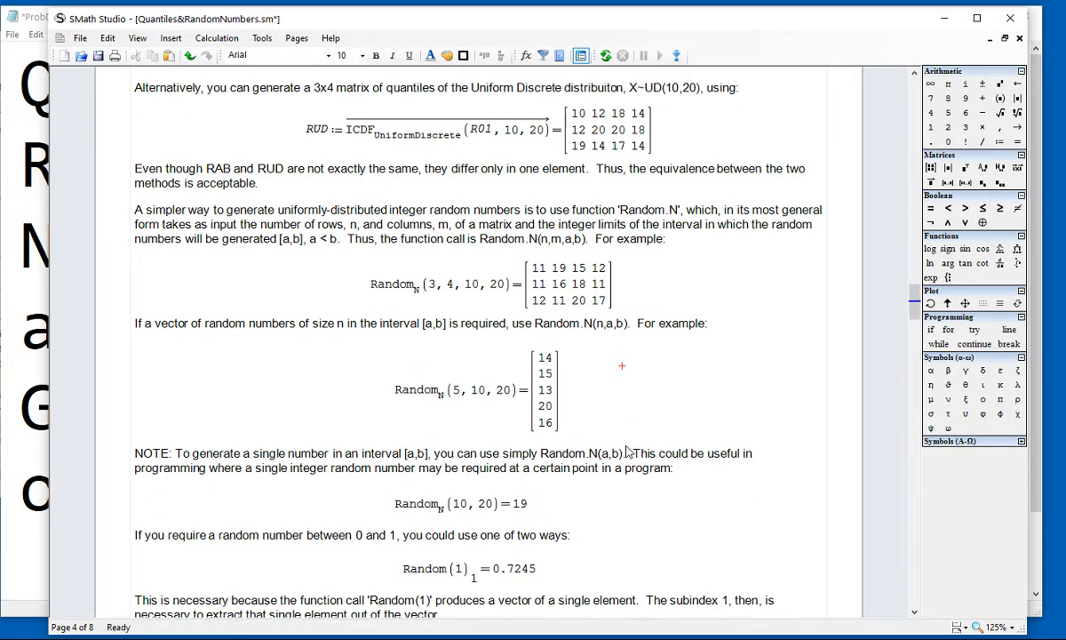
click(467, 488)
click(591, 477)
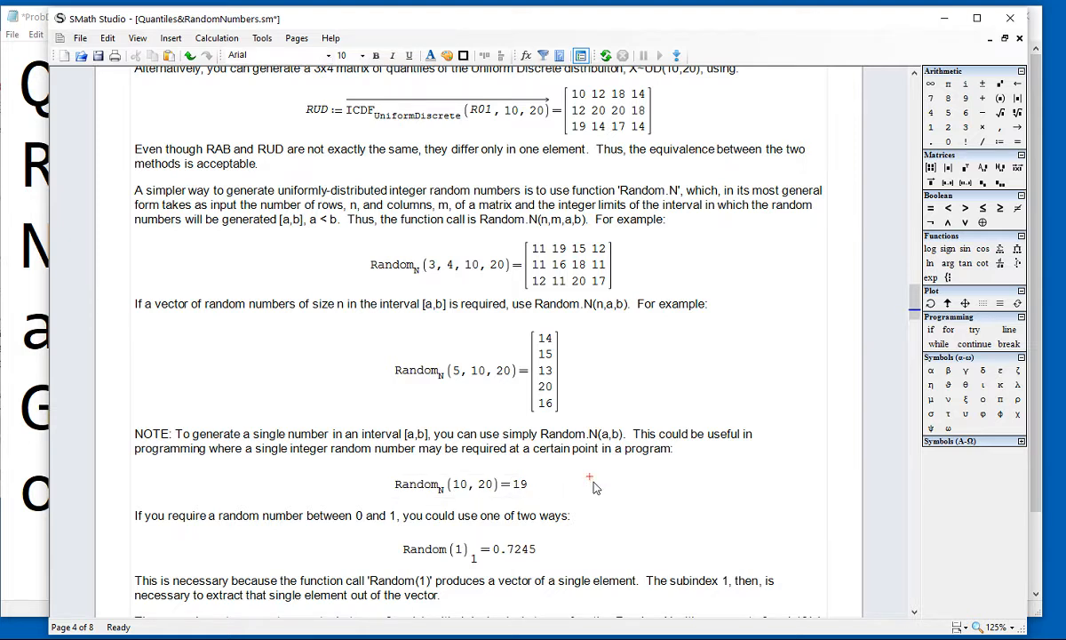
Examine how Random(1) with subindex 1 extracts a single random number between 0 and 1
scroll(594, 486, down, 2)
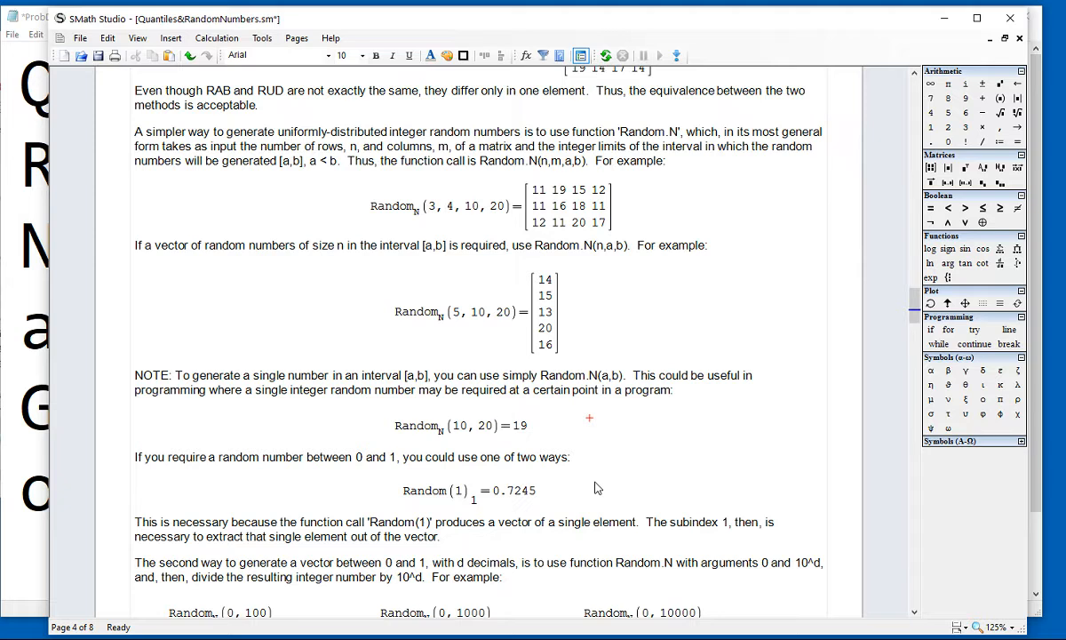
click(462, 495)
click(475, 501)
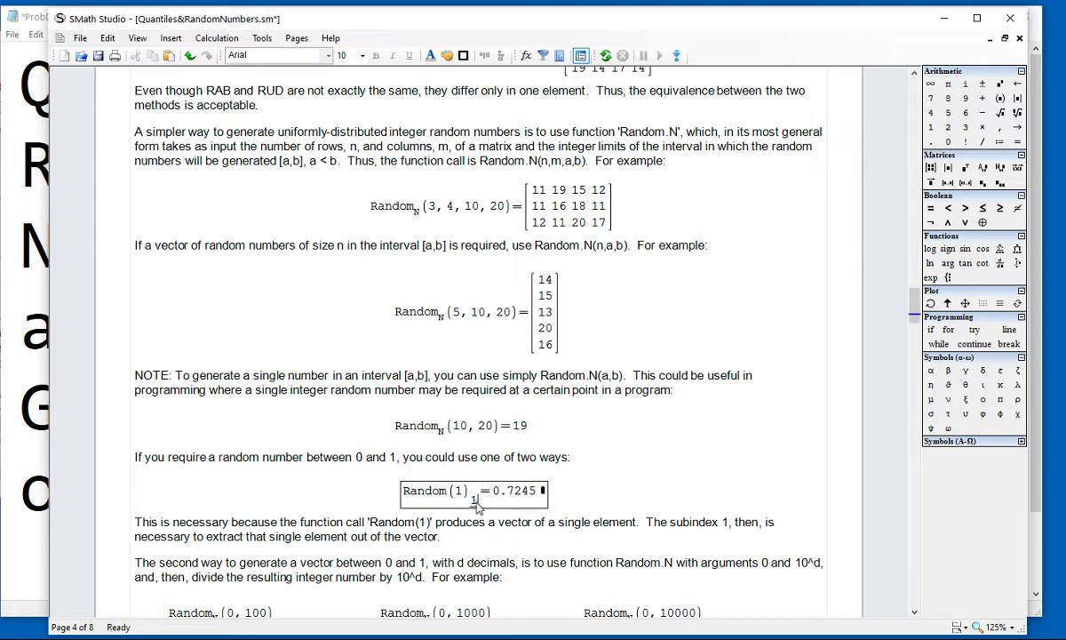
click(506, 486)
click(615, 474)
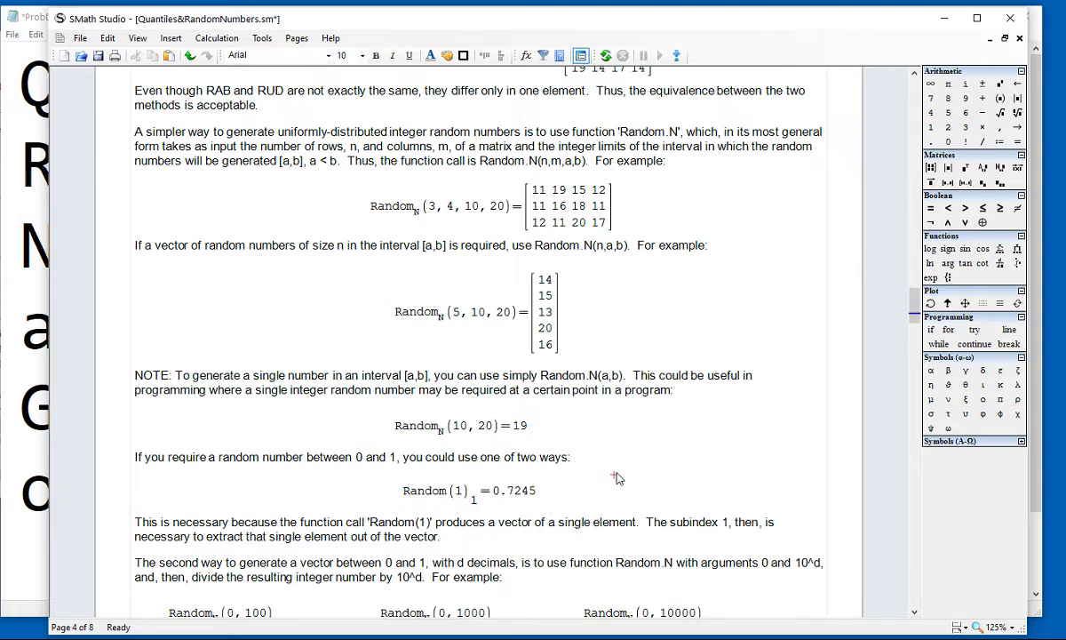
Examine how Random.N(0, 100) divided by 100 generates a two-decimal random number between 0 and 1
scroll(617, 476, down, 2)
scroll(619, 478, down, 1)
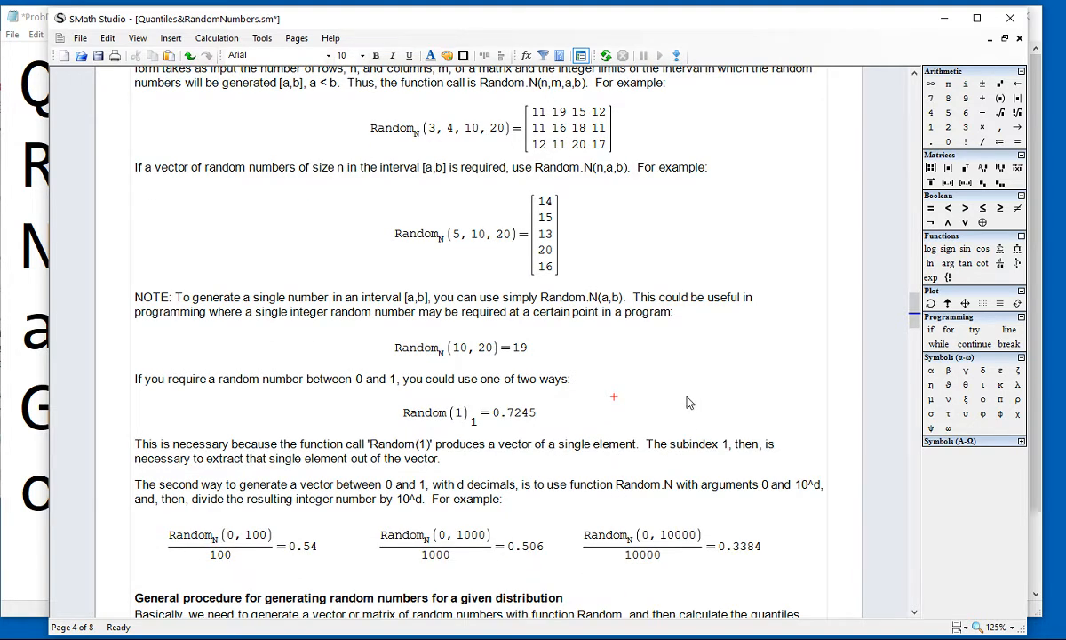
scroll(687, 402, down, 2)
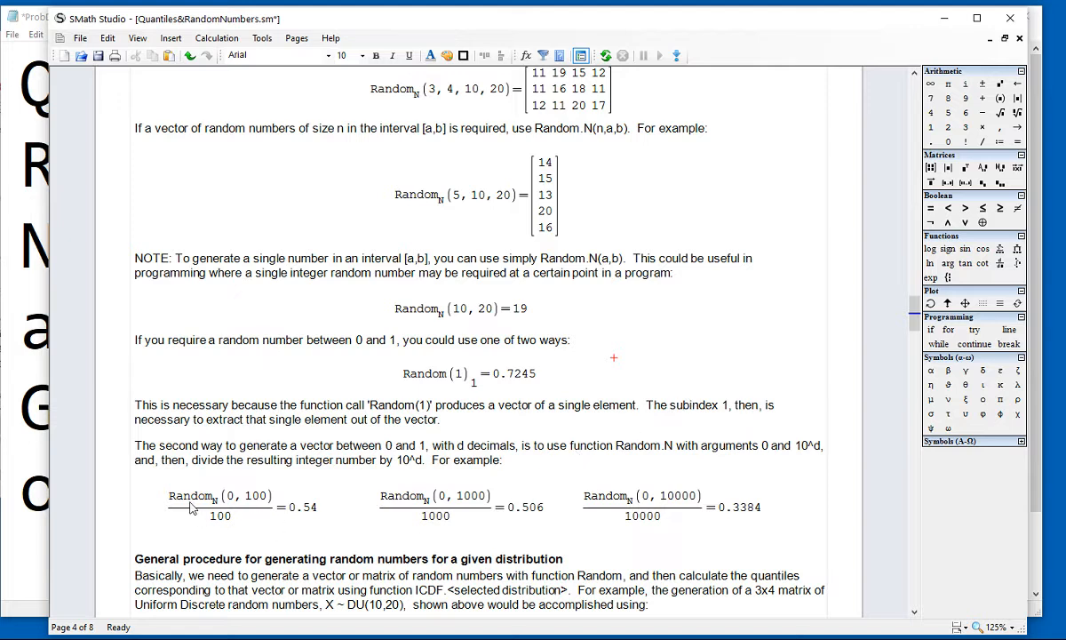
drag(179, 503, 188, 505)
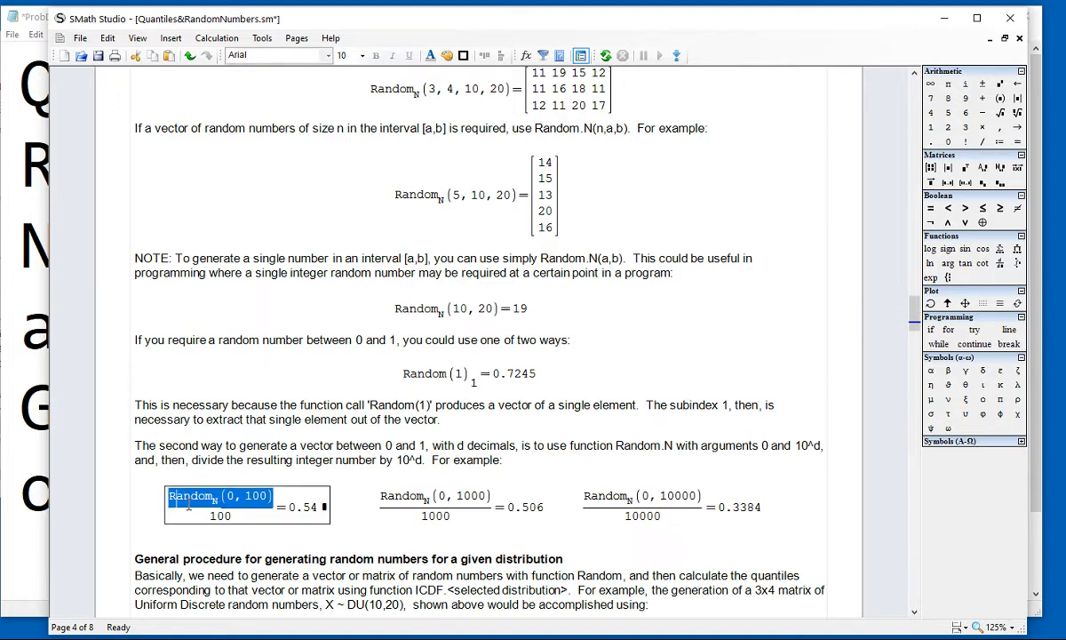
click(191, 524)
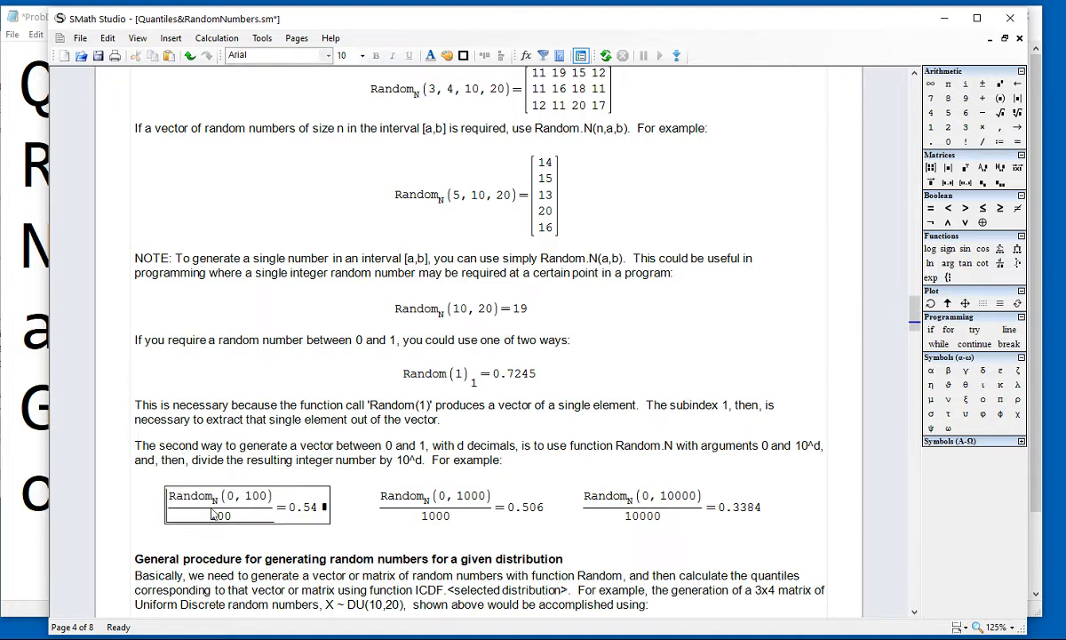
click(307, 508)
Examine the three- and four-decimal examples, Random.N(0, 1000)/1000 and Random.N(0, 10000)/10000
click(438, 497)
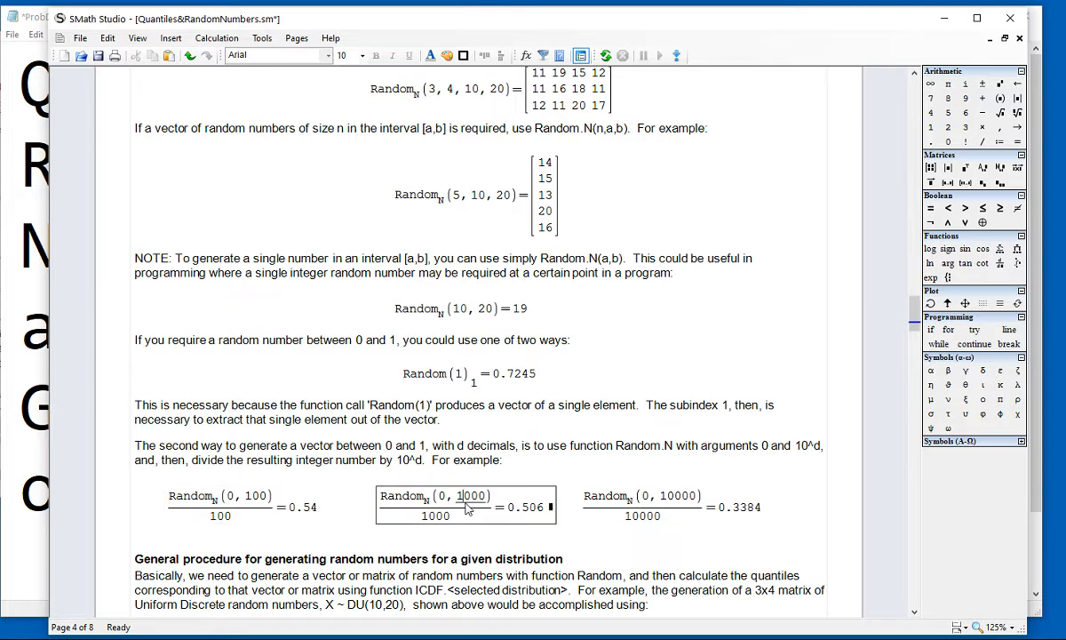
click(542, 511)
click(682, 498)
drag(641, 521, 775, 516)
click(729, 515)
Examine the general procedure: the R01 := Random(3, 4) definition and the vectorized ICDF.UniformDiscrete(R01, 10, 20) with its resulting matrix
scroll(809, 487, down, 1)
scroll(810, 490, down, 1)
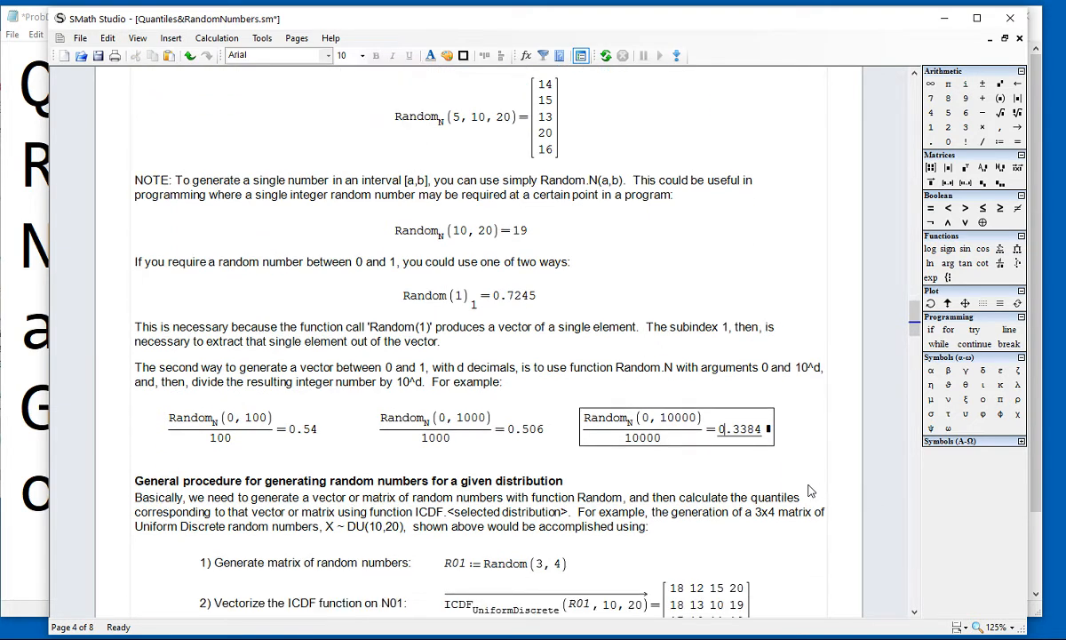
scroll(809, 490, down, 5)
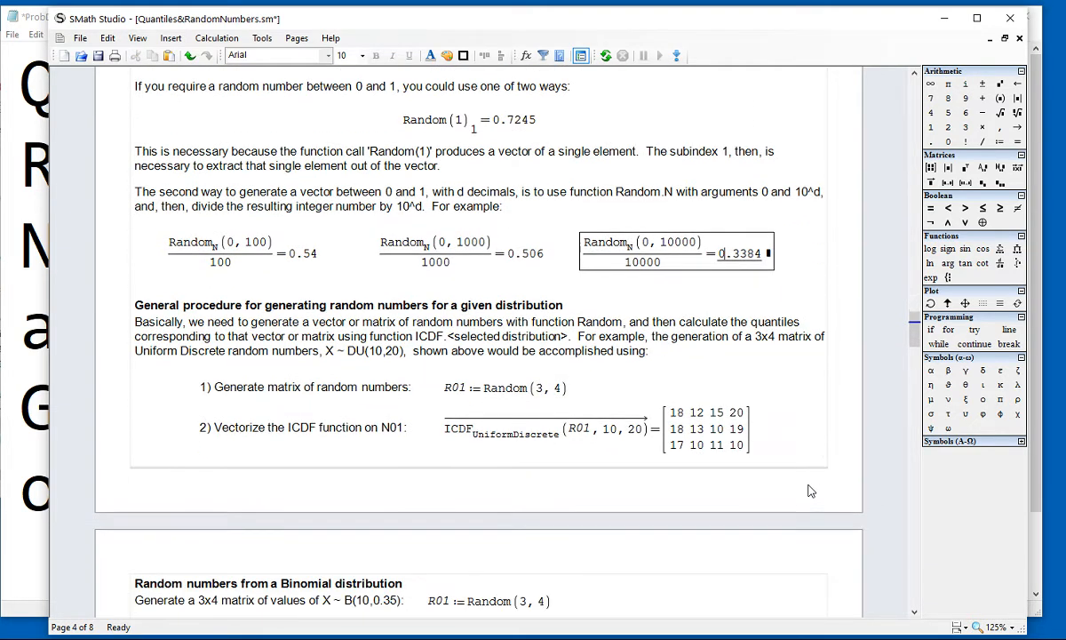
scroll(810, 491, down, 1)
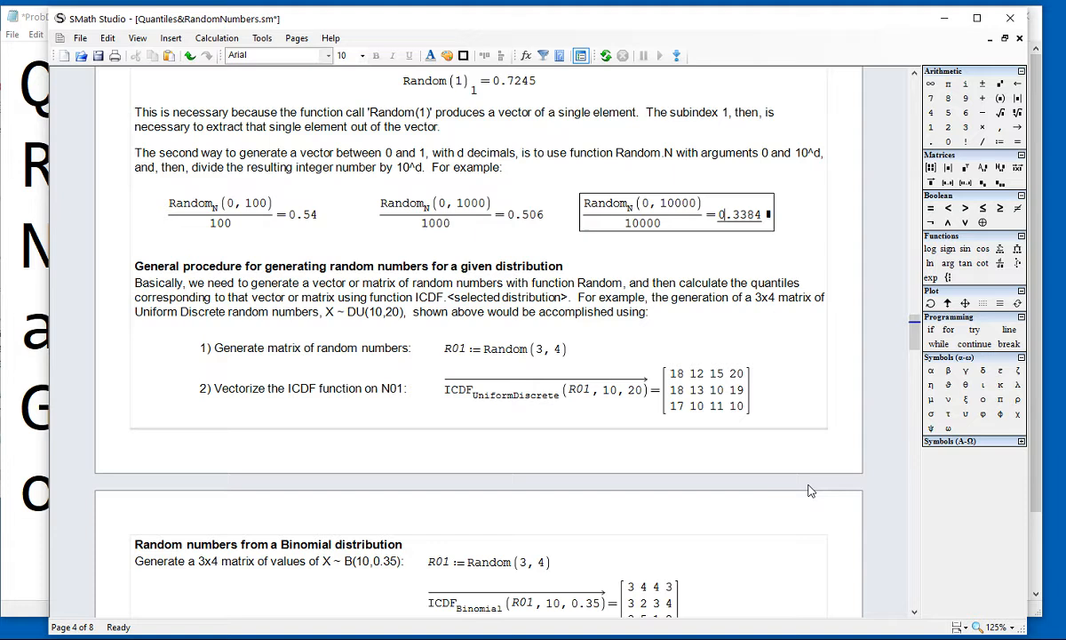
click(475, 369)
drag(589, 349, 557, 355)
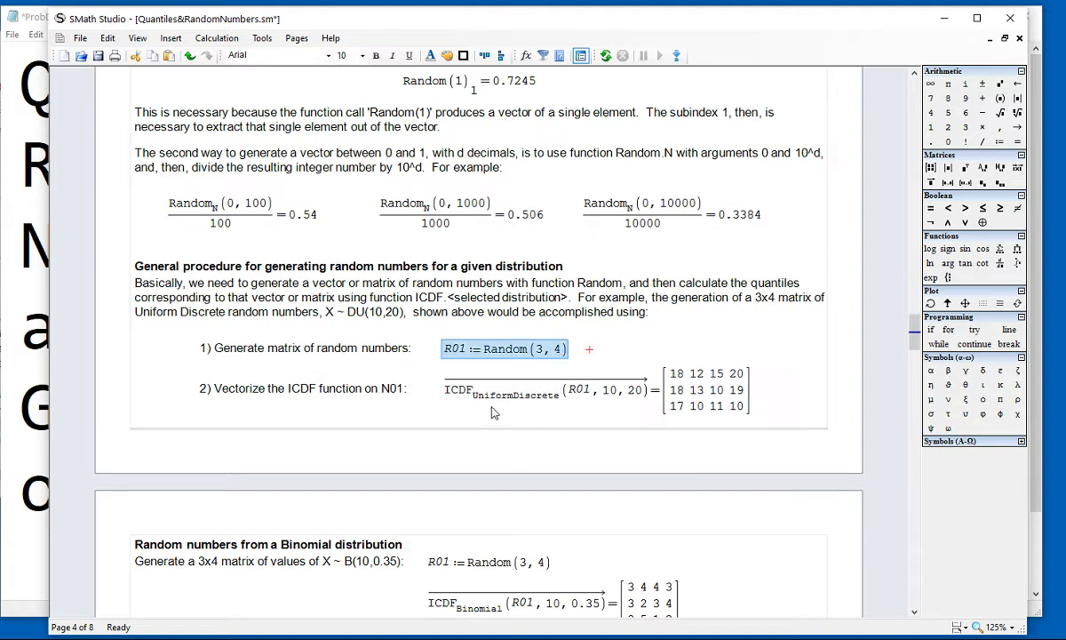
click(493, 408)
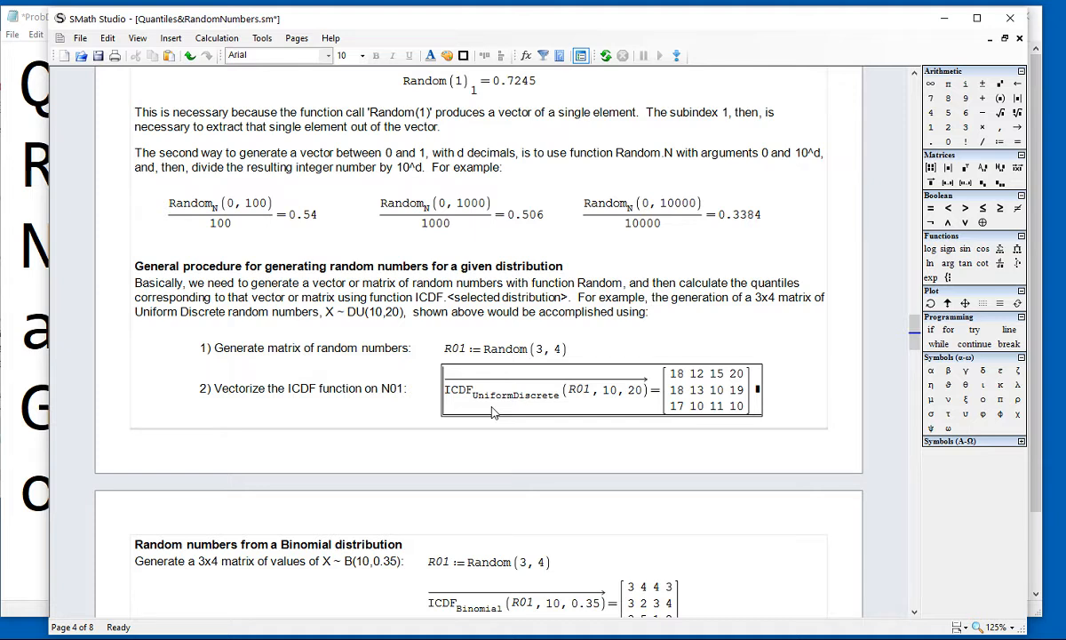
double_click(582, 392)
drag(590, 392, 616, 391)
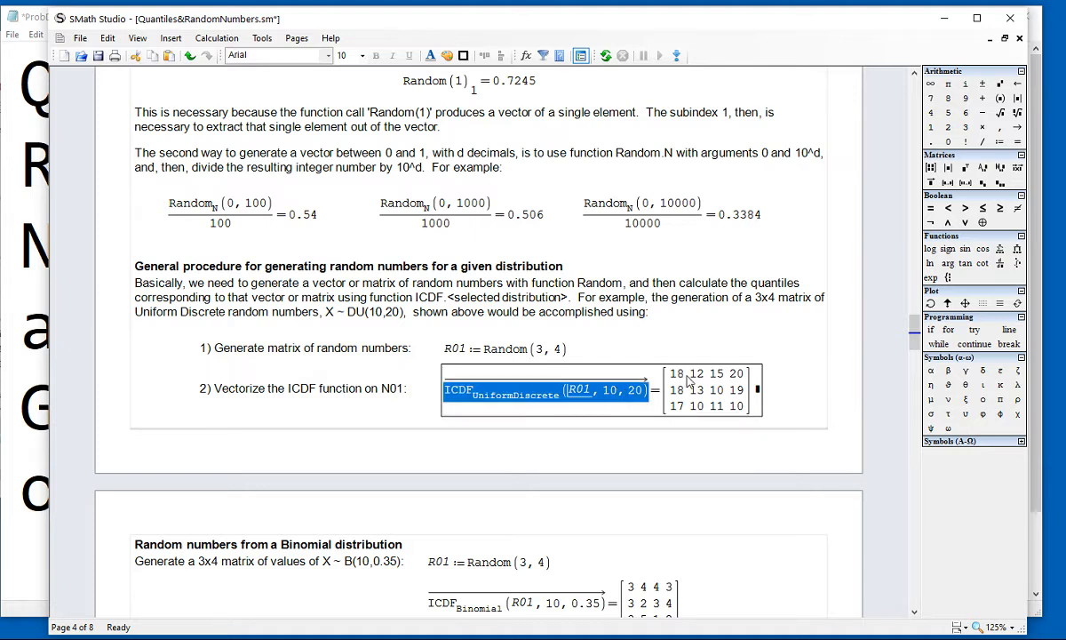
click(690, 382)
Review the random matrix examples for the Binomial, Poisson, Geometric and Geometric Shifted distributions
scroll(728, 380, down, 5)
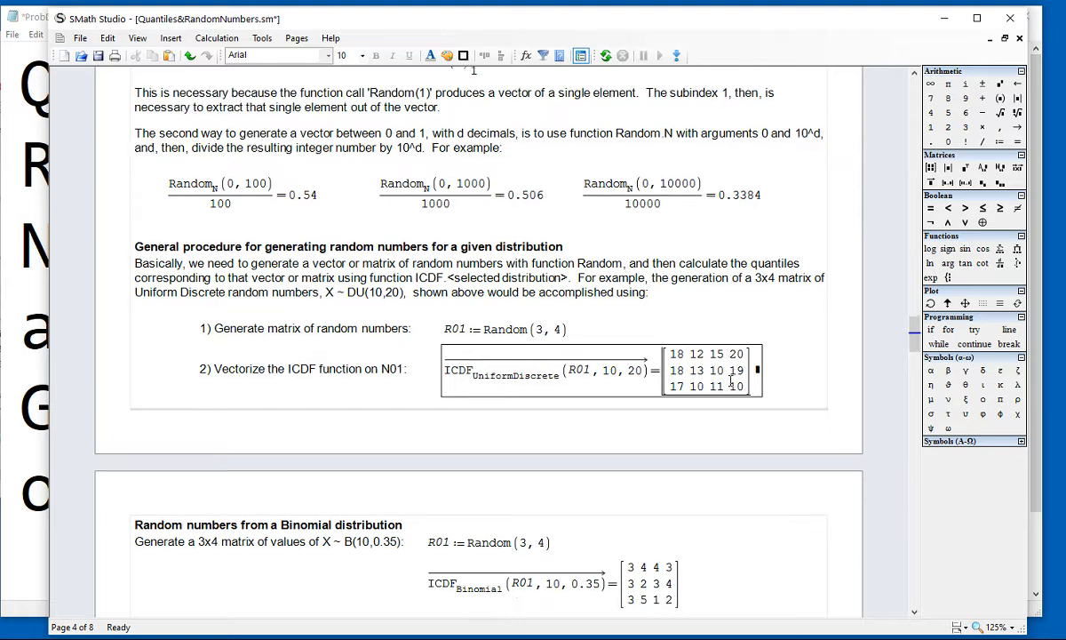
click(583, 395)
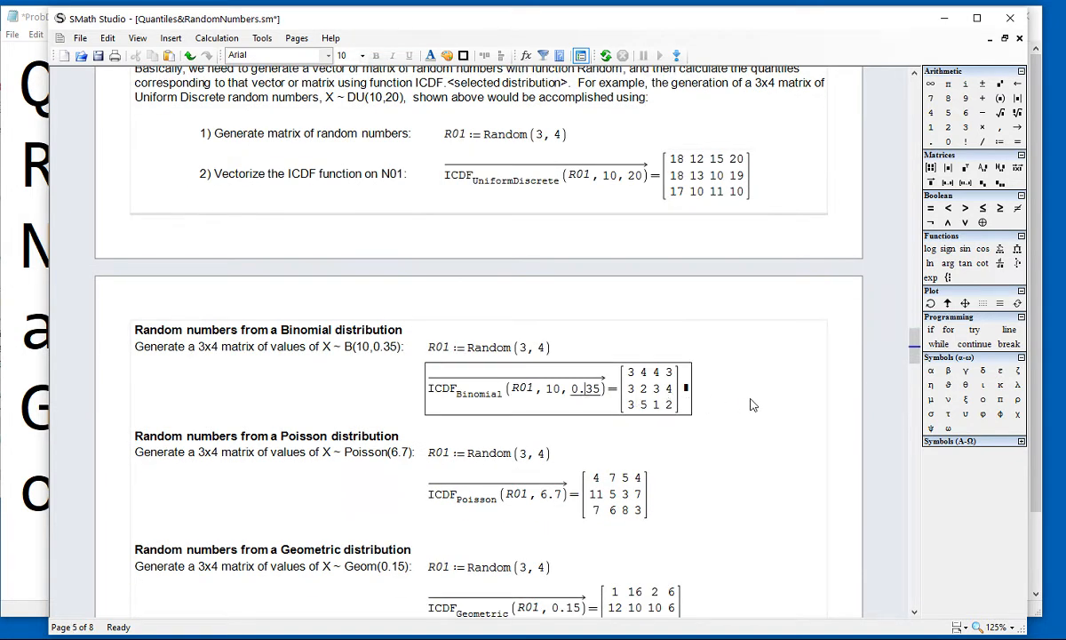
scroll(751, 405, down, 2)
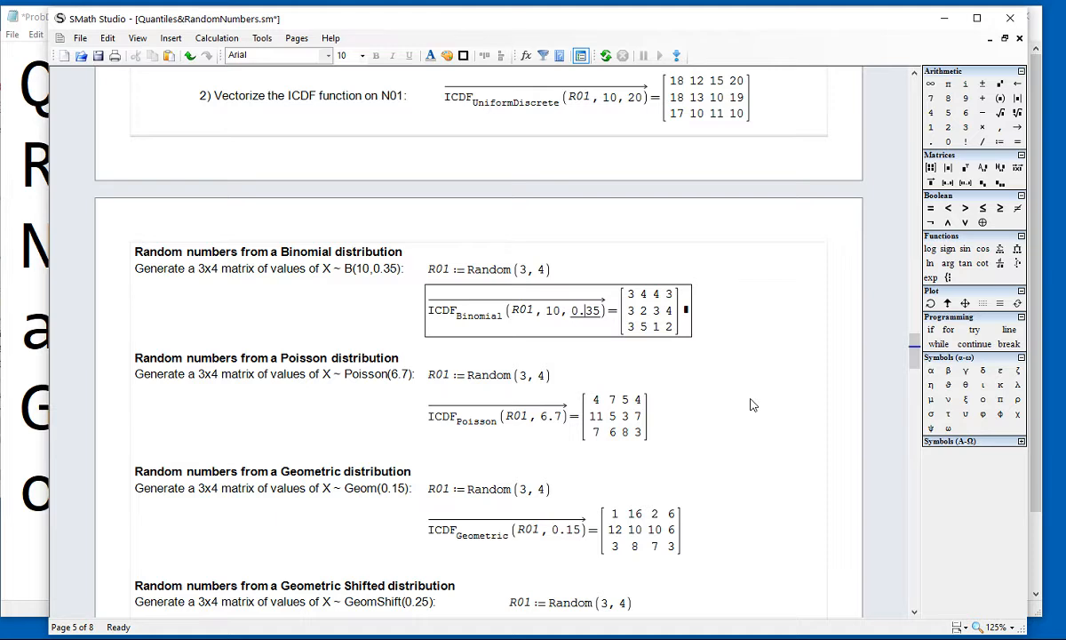
click(496, 400)
click(602, 527)
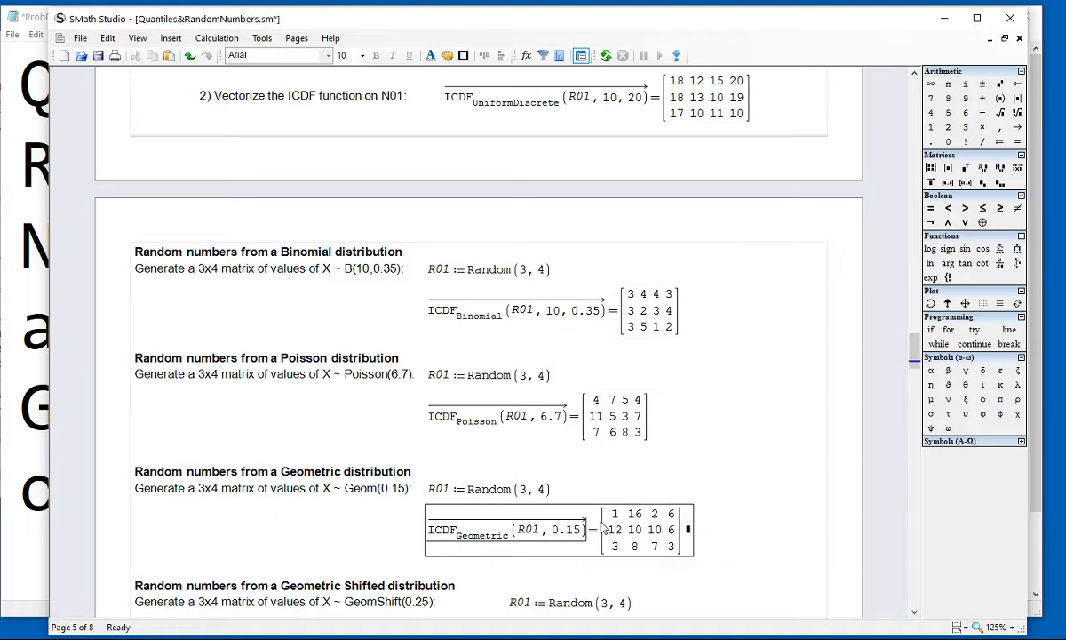
scroll(601, 527, down, 4)
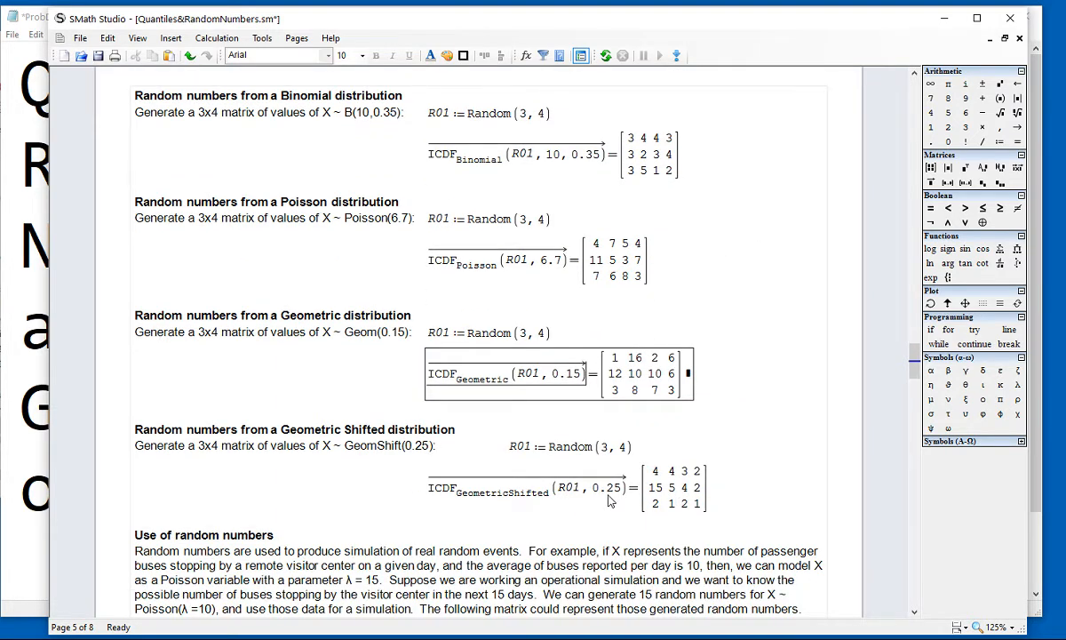
click(609, 501)
Examine the two Poisson bus-arrival simulations in the 'Use of random numbers' section
scroll(784, 441, down, 3)
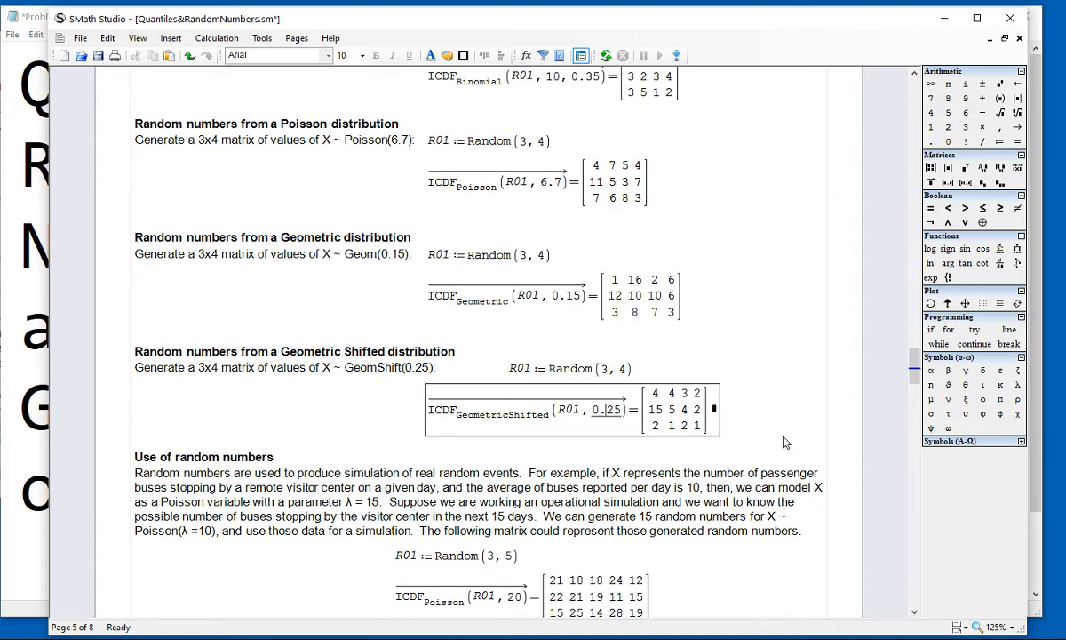
scroll(783, 441, down, 4)
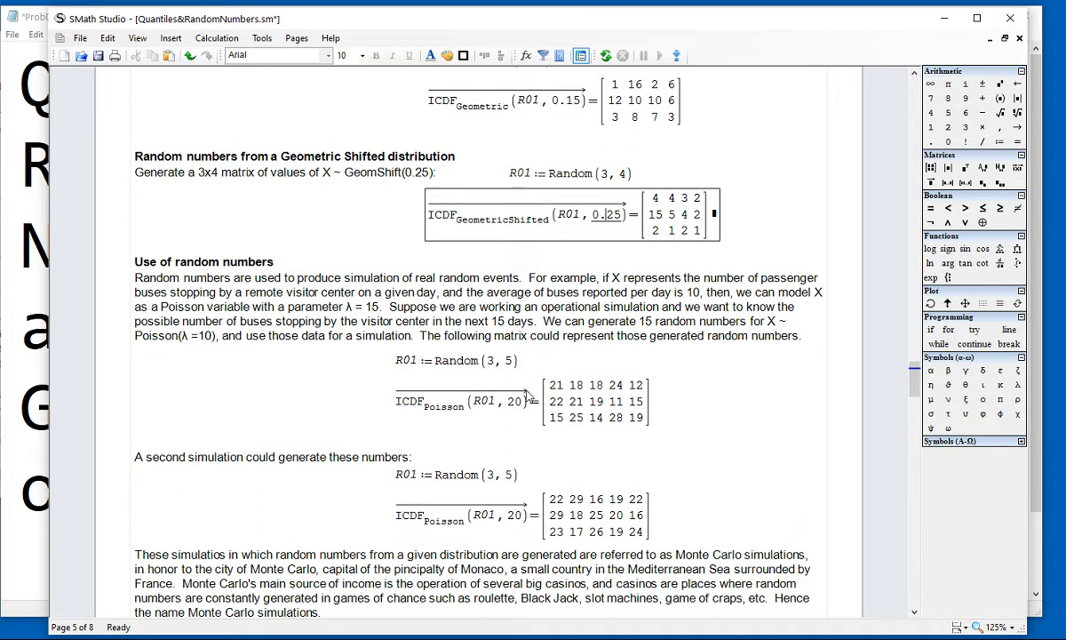
double_click(433, 413)
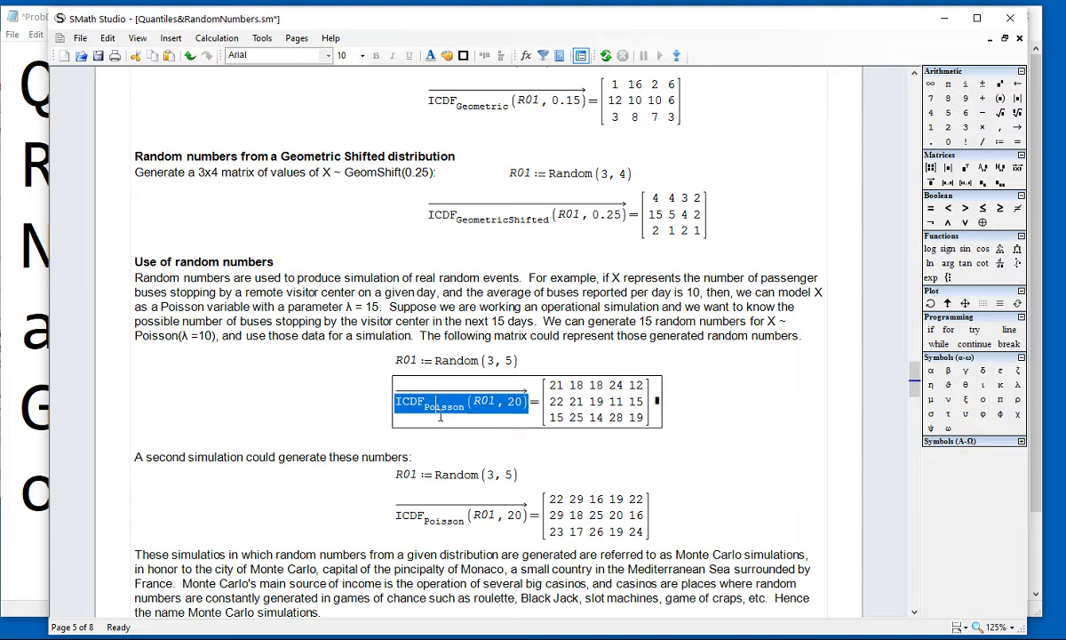
click(702, 418)
scroll(708, 421, down, 2)
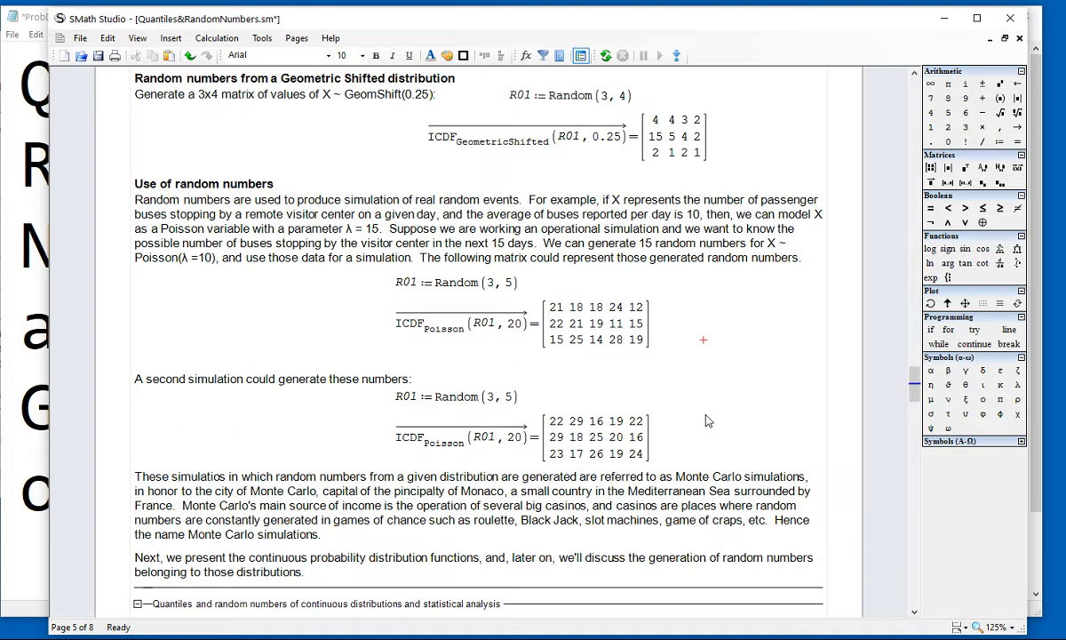
click(517, 415)
scroll(642, 388, down, 2)
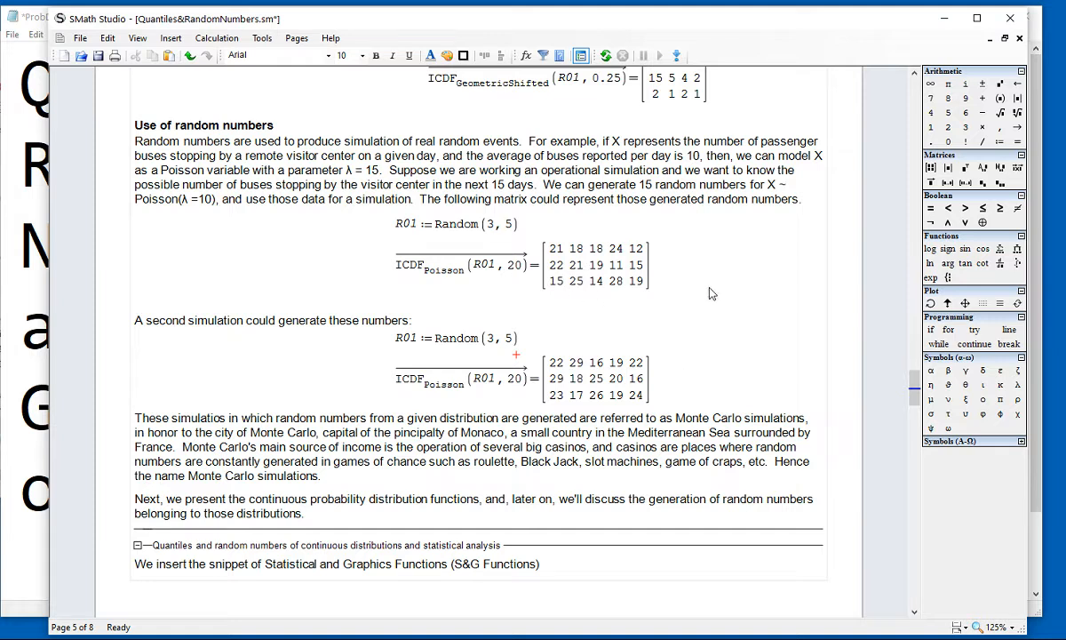
scroll(729, 266, down, 2)
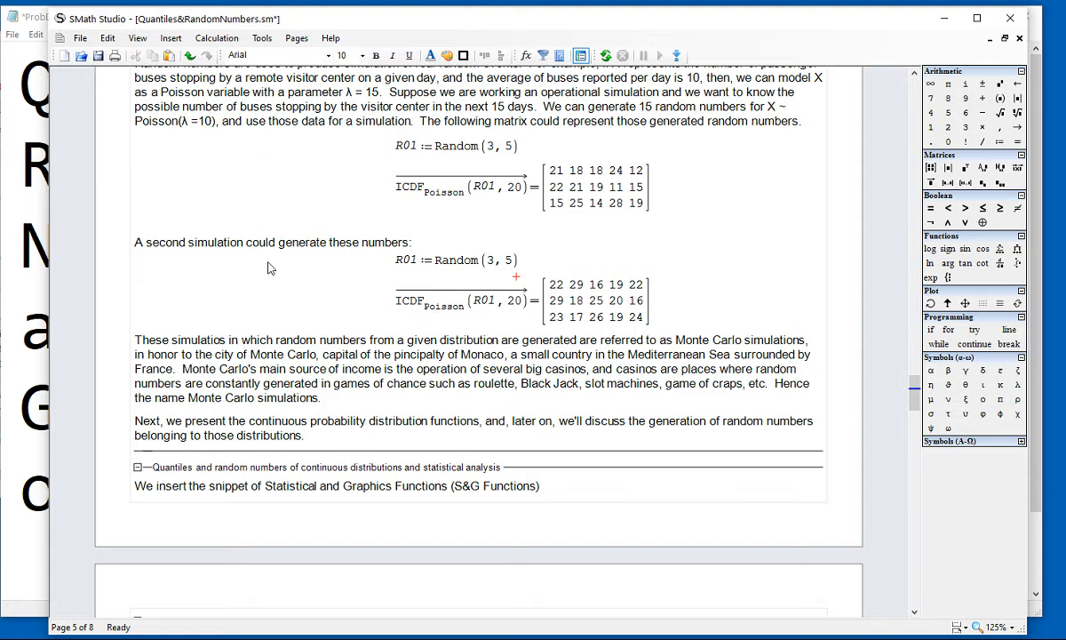
Read the Monte Carlo simulations paragraph, highlighting the phrases on Monaco, big casinos and the origin of the name
click(251, 355)
drag(252, 354, 508, 363)
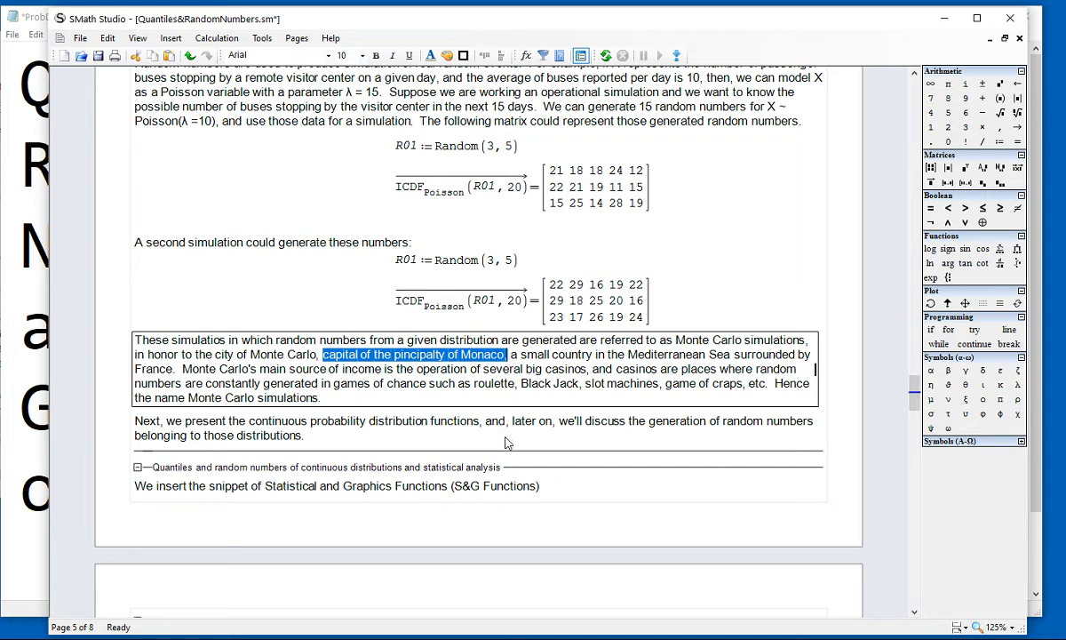
drag(527, 370, 586, 370)
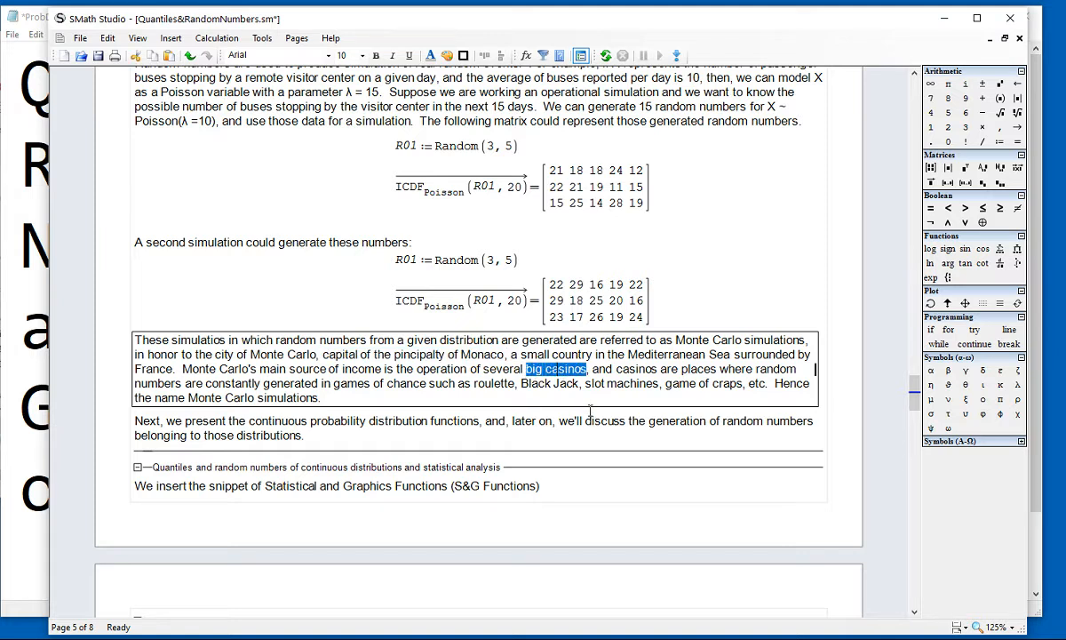
click(585, 406)
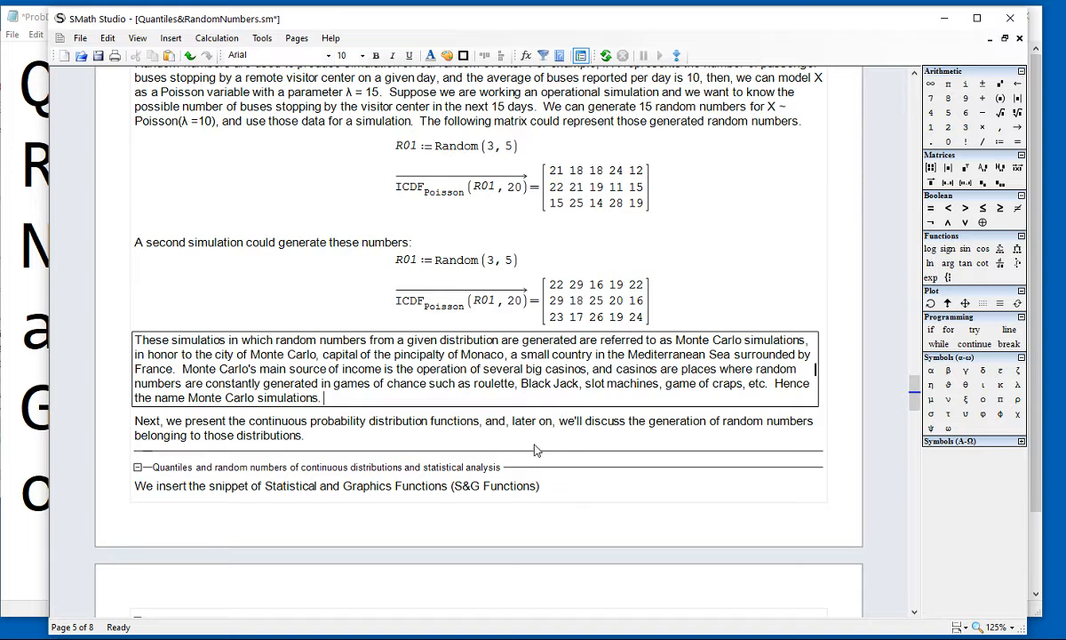
click(540, 441)
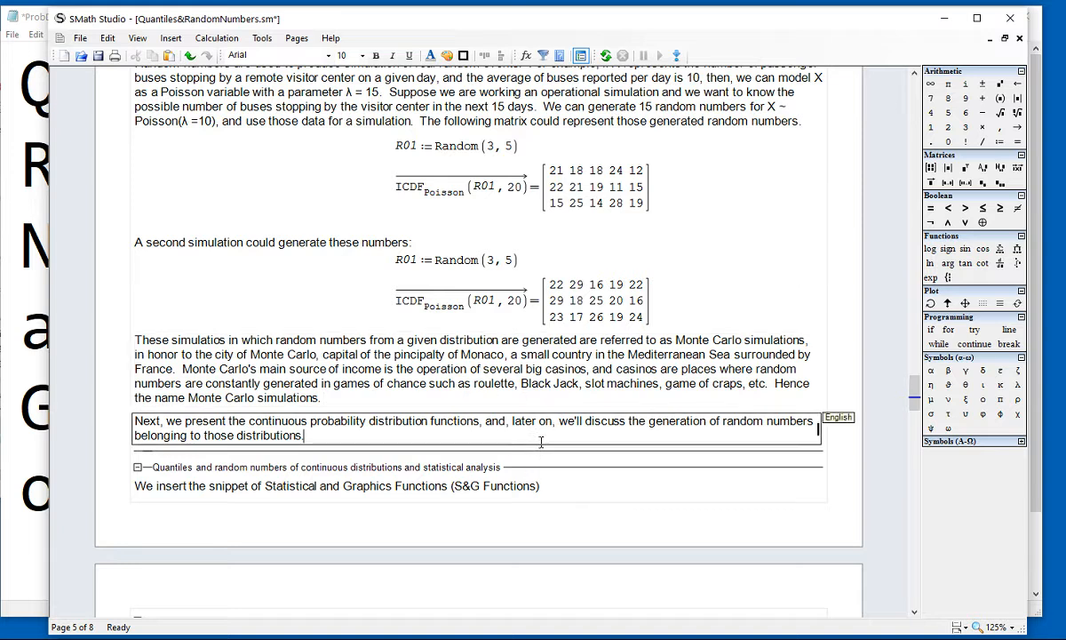
click(194, 404)
drag(193, 398, 294, 397)
click(345, 415)
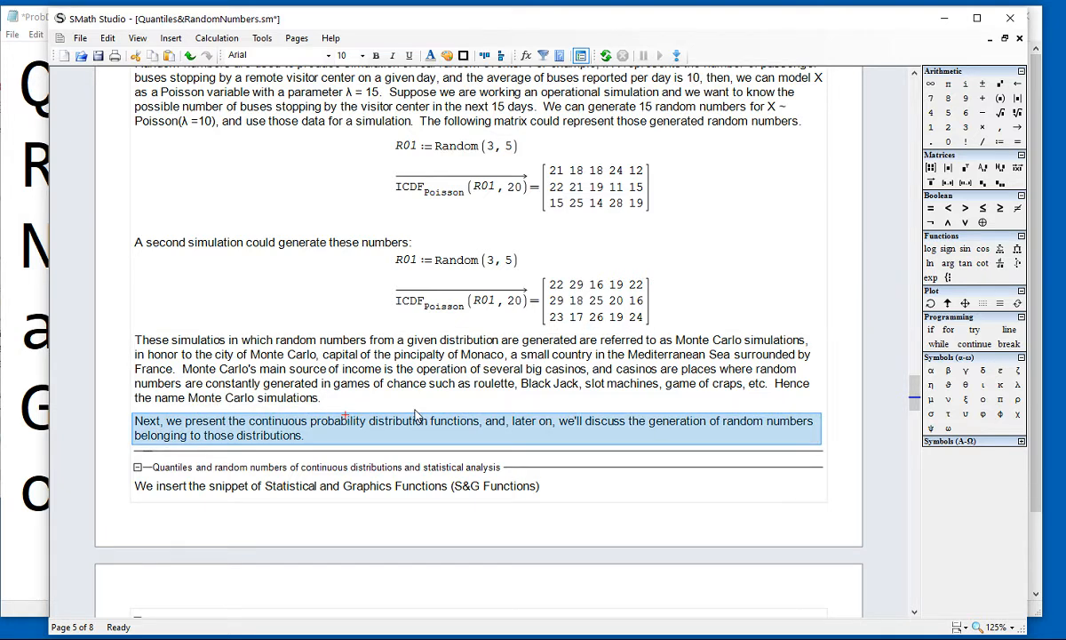
Find the inserted S&G Functions area, and view the available snippets in the Extensions Manager without inserting any
scroll(416, 415, down, 5)
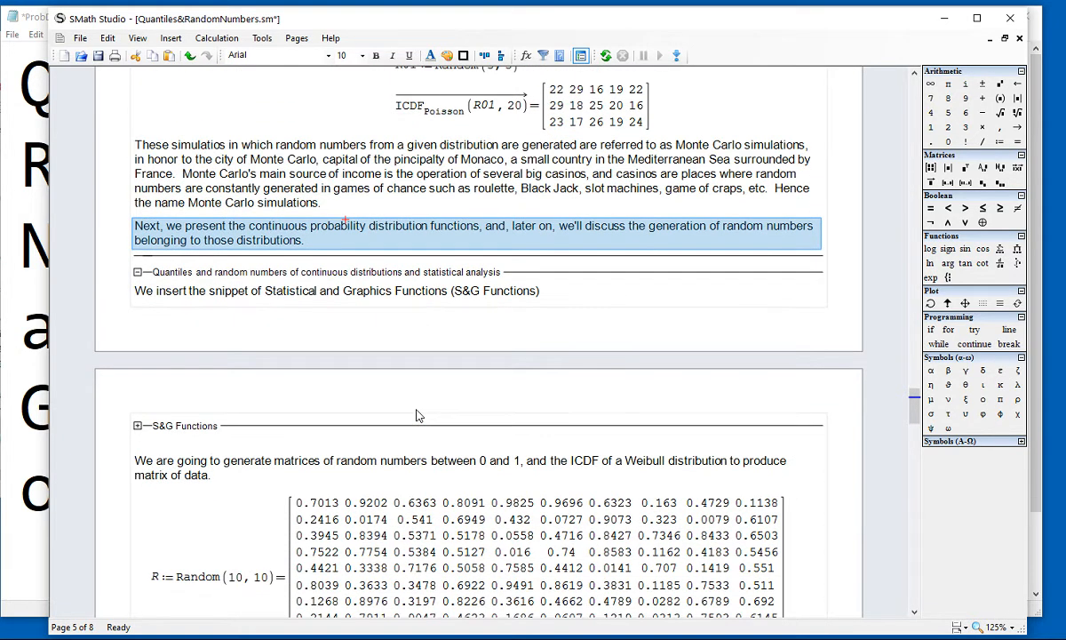
scroll(418, 415, down, 1)
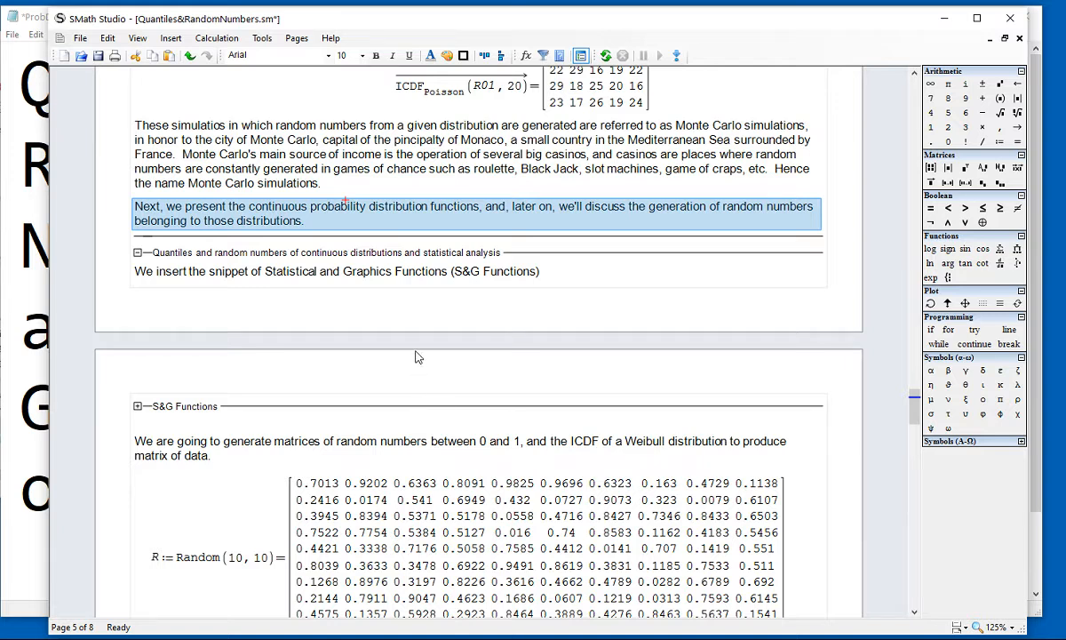
click(230, 419)
drag(229, 419, 226, 411)
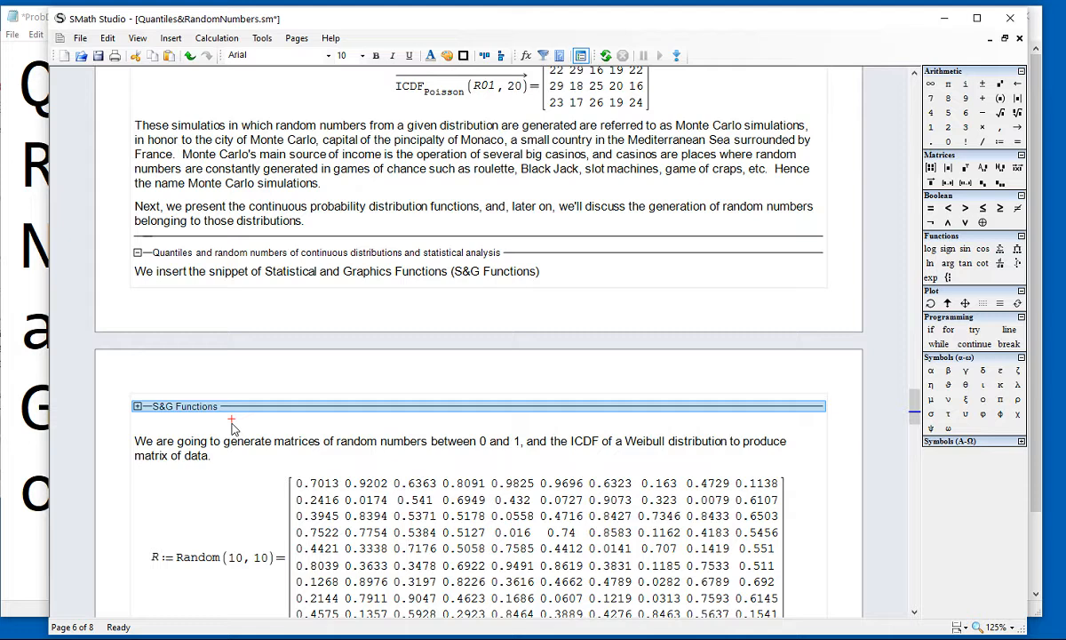
click(266, 40)
click(293, 69)
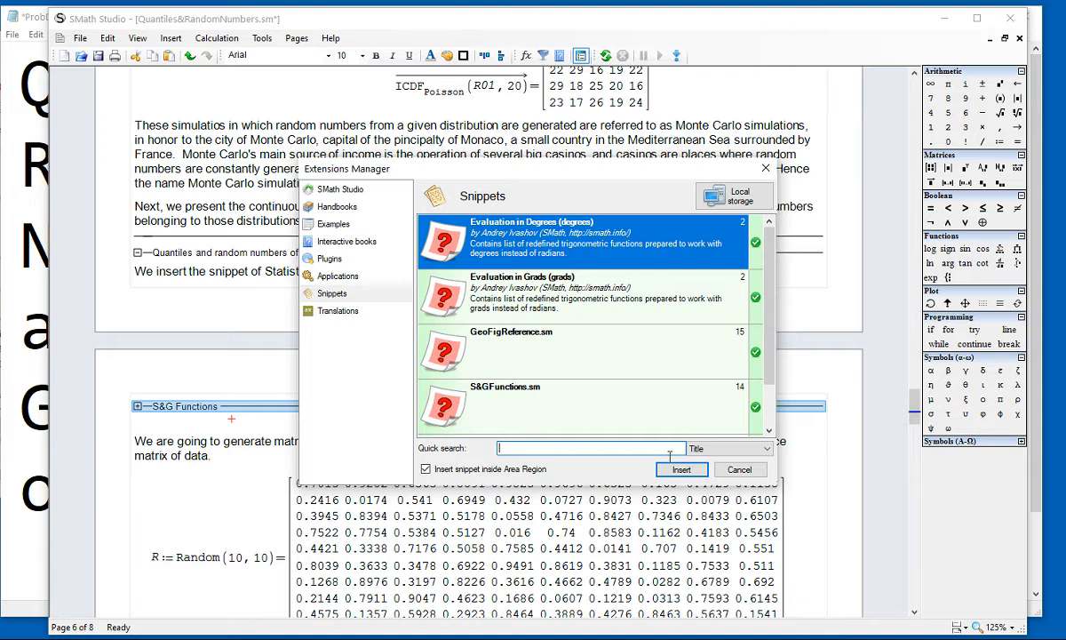
click(736, 469)
Examine the R := Random(10, 10) definition and its matrix of random numbers below the S&G Functions area
scroll(566, 421, down, 3)
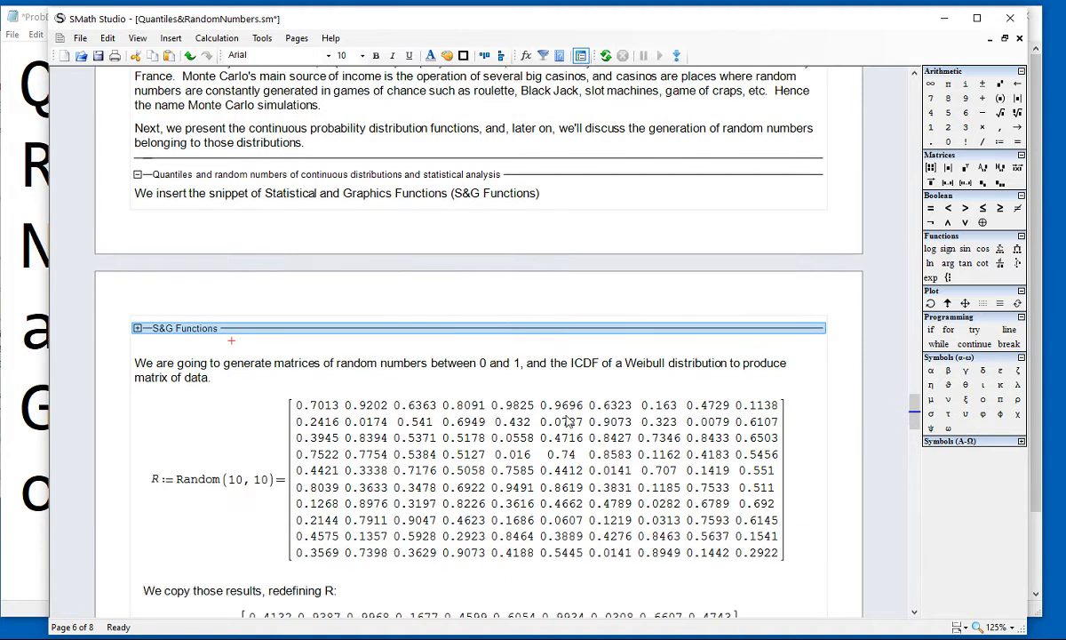
scroll(566, 421, down, 1)
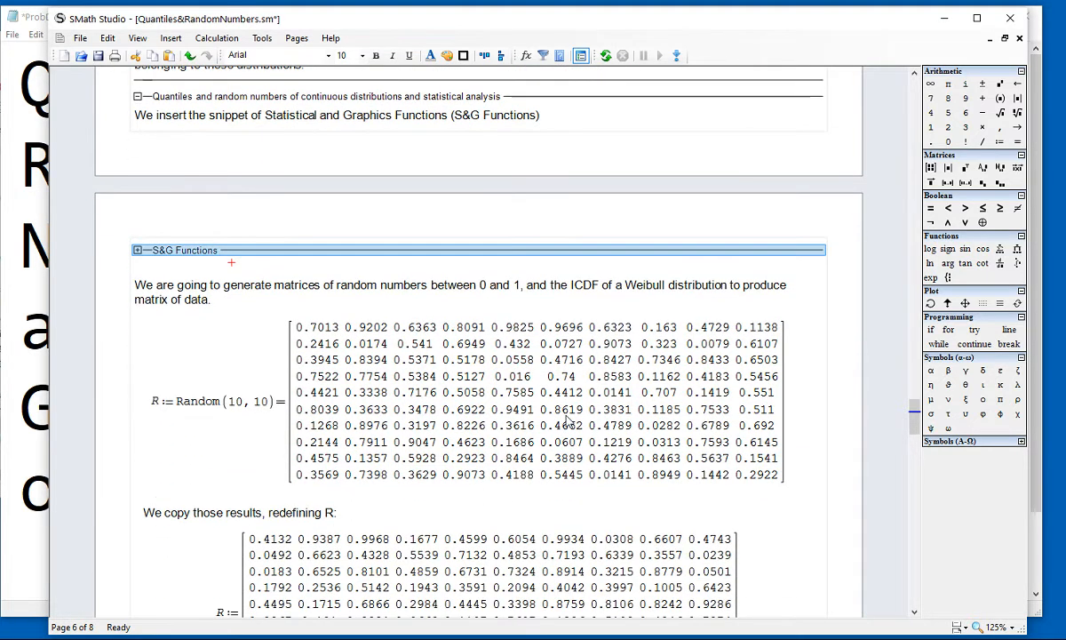
scroll(533, 393, down, 1)
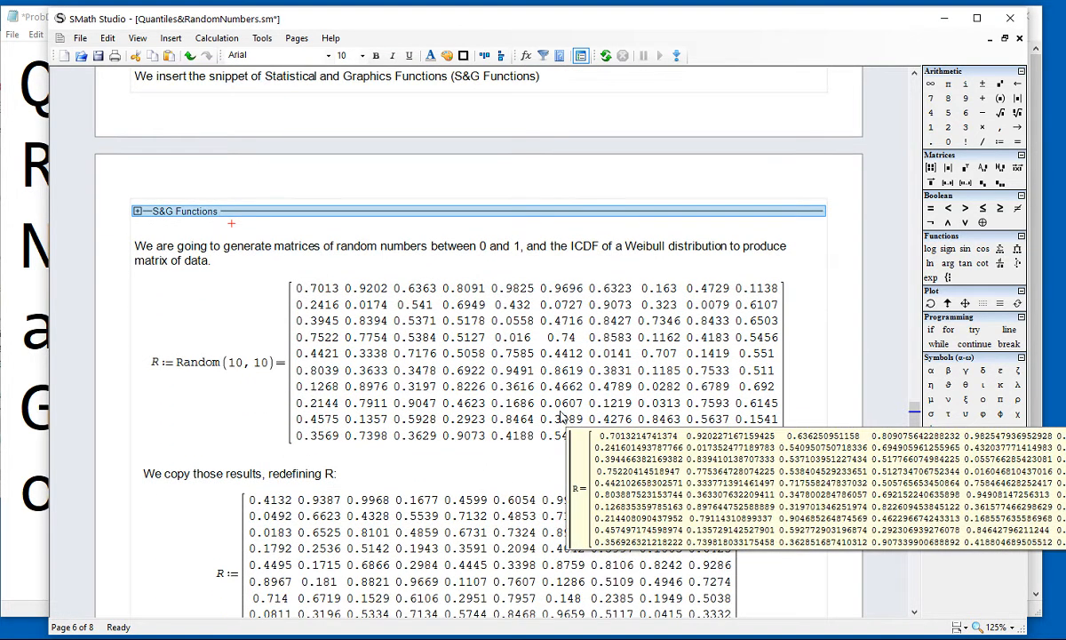
click(224, 327)
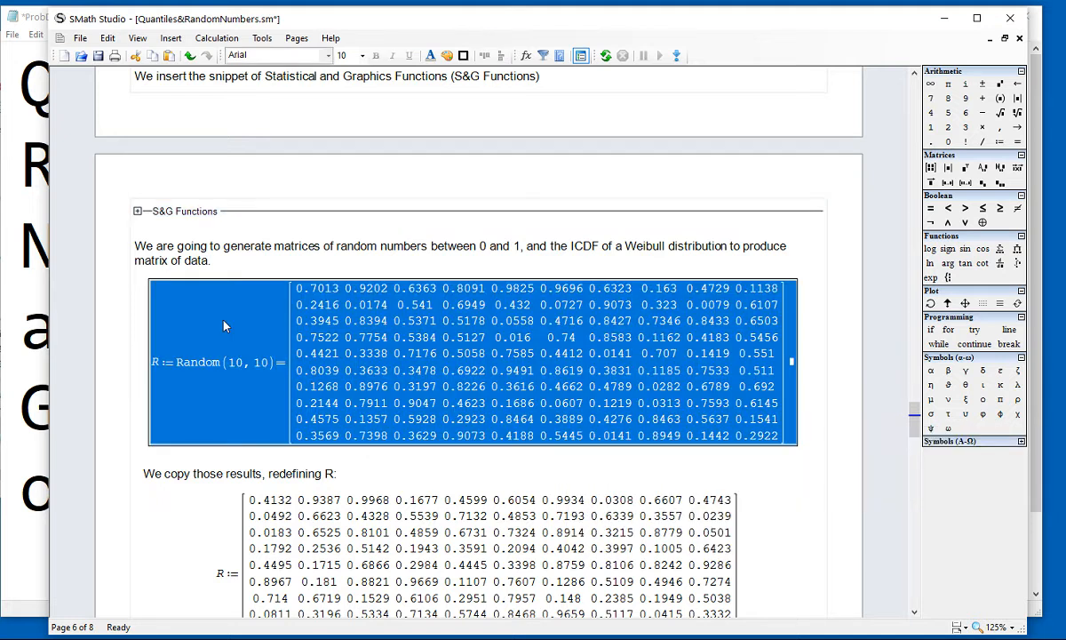
Compare the Random(10, 10) result matrix with the copied matrix that redefines R below it
click(224, 327)
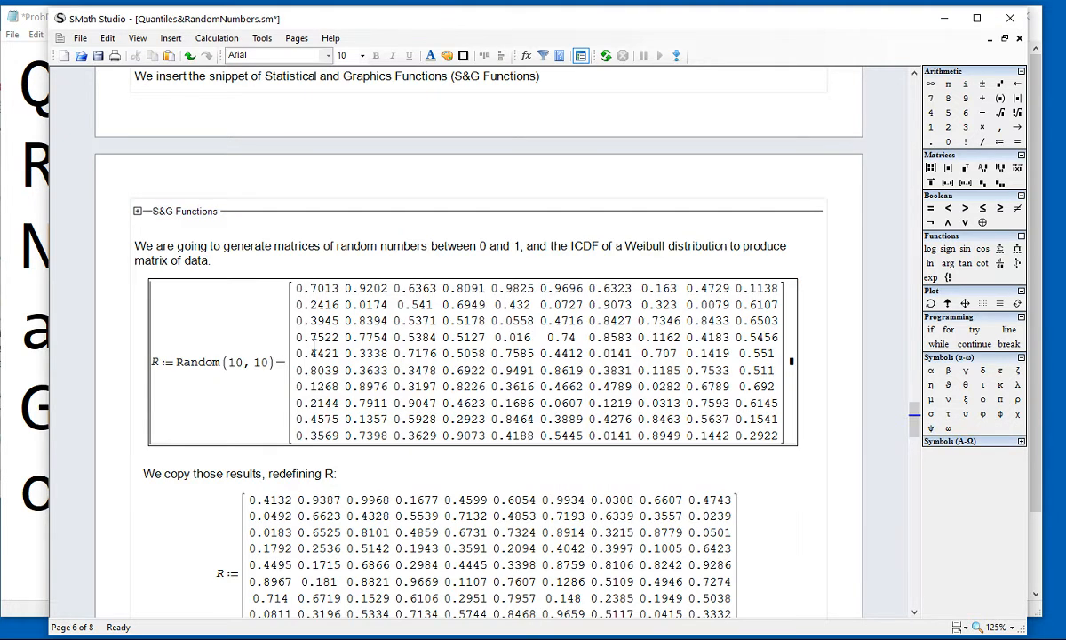
scroll(312, 346, down, 1)
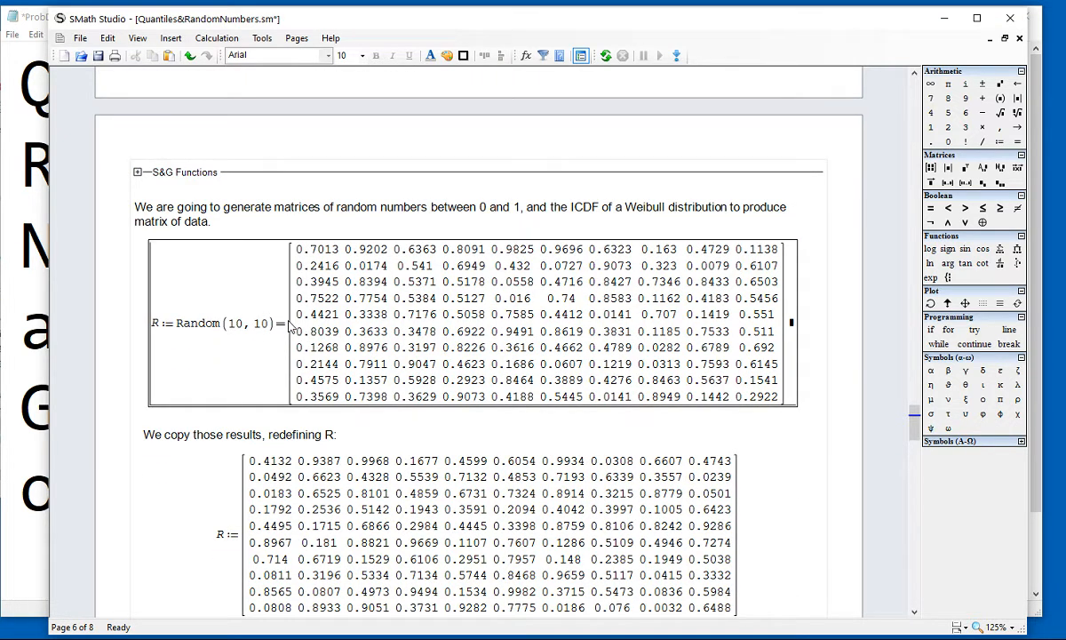
click(290, 299)
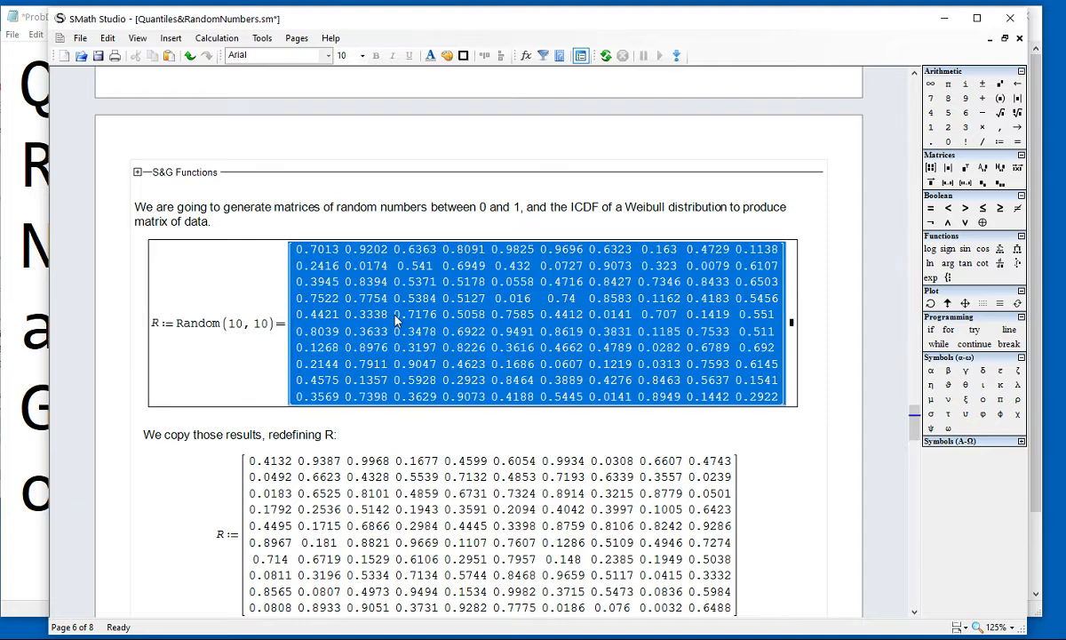
click(281, 477)
scroll(391, 435, down, 1)
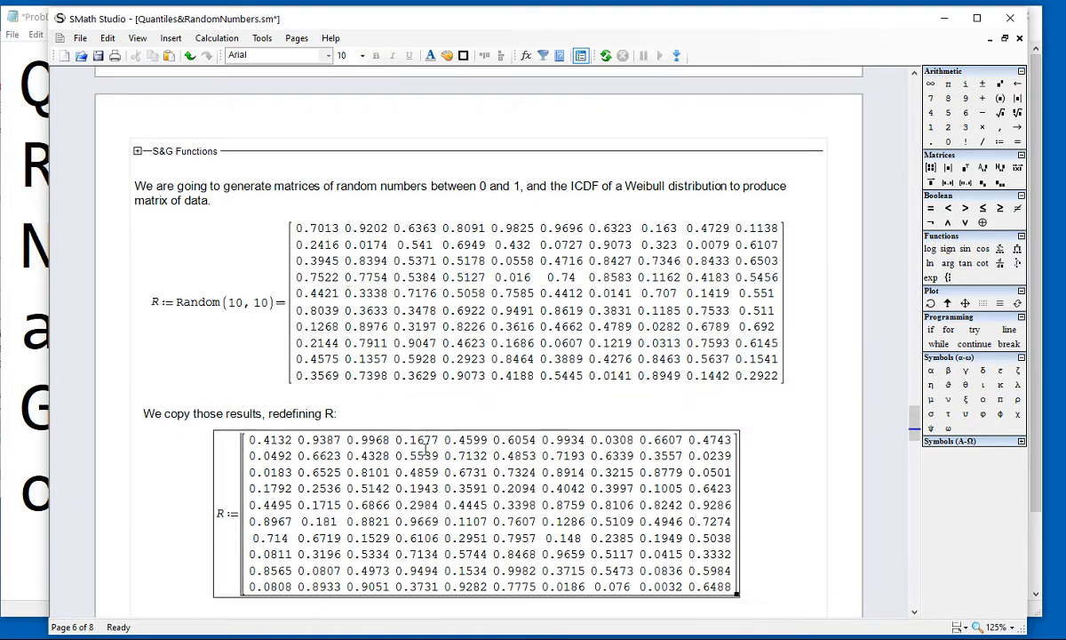
scroll(432, 454, down, 3)
click(784, 357)
Examine the X := ICDF Weibull(R, 2.2, 5.2) definition, highlighting the vectorized call and its parameters, and view its resulting data matrix
scroll(785, 356, down, 7)
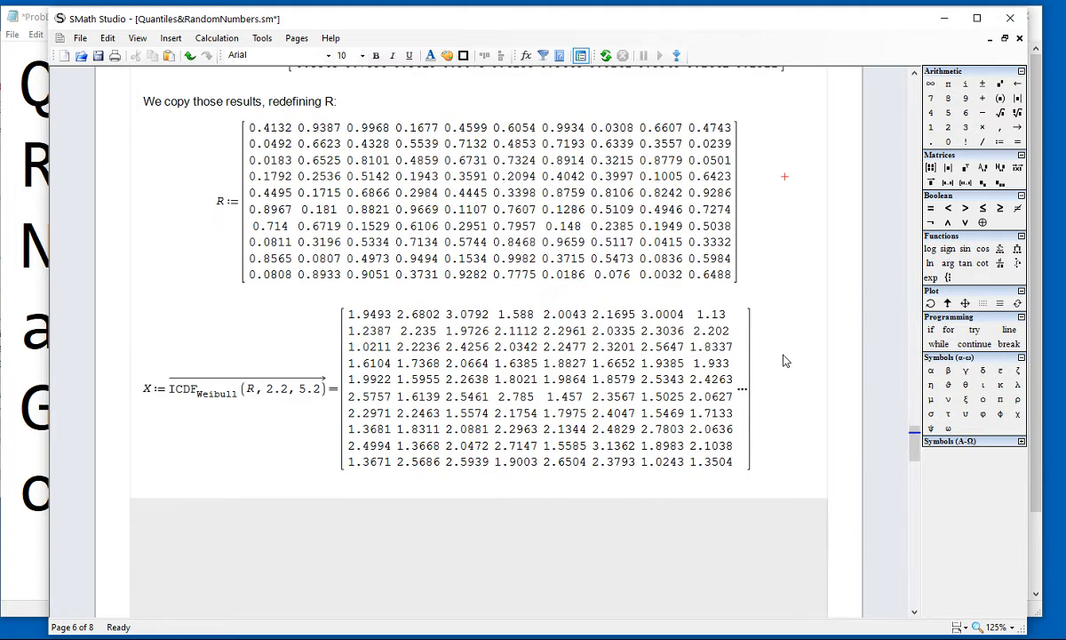
double_click(180, 300)
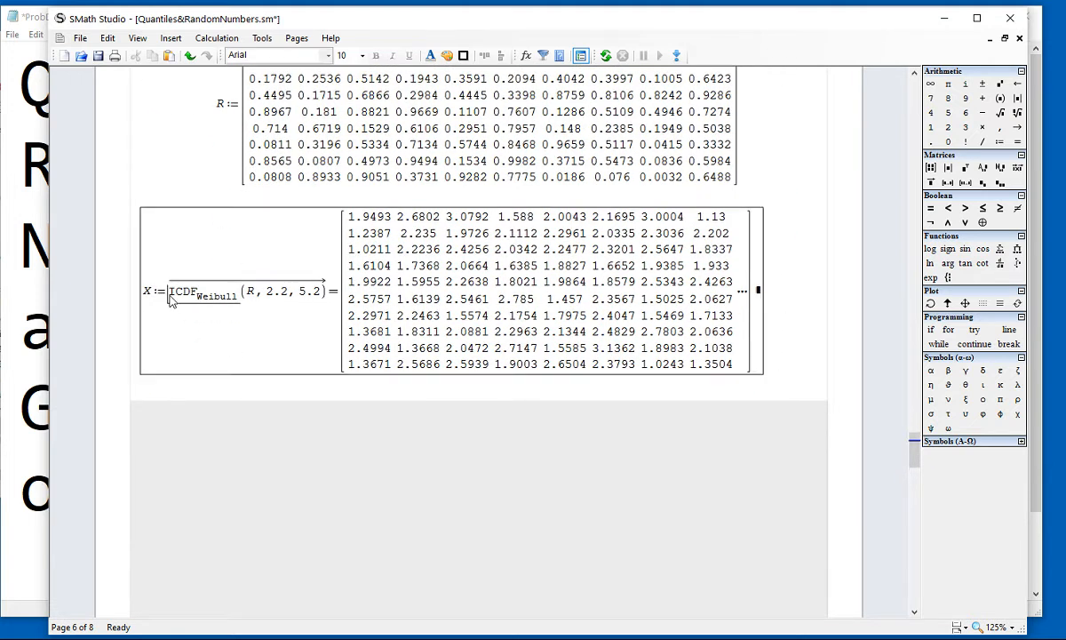
click(201, 324)
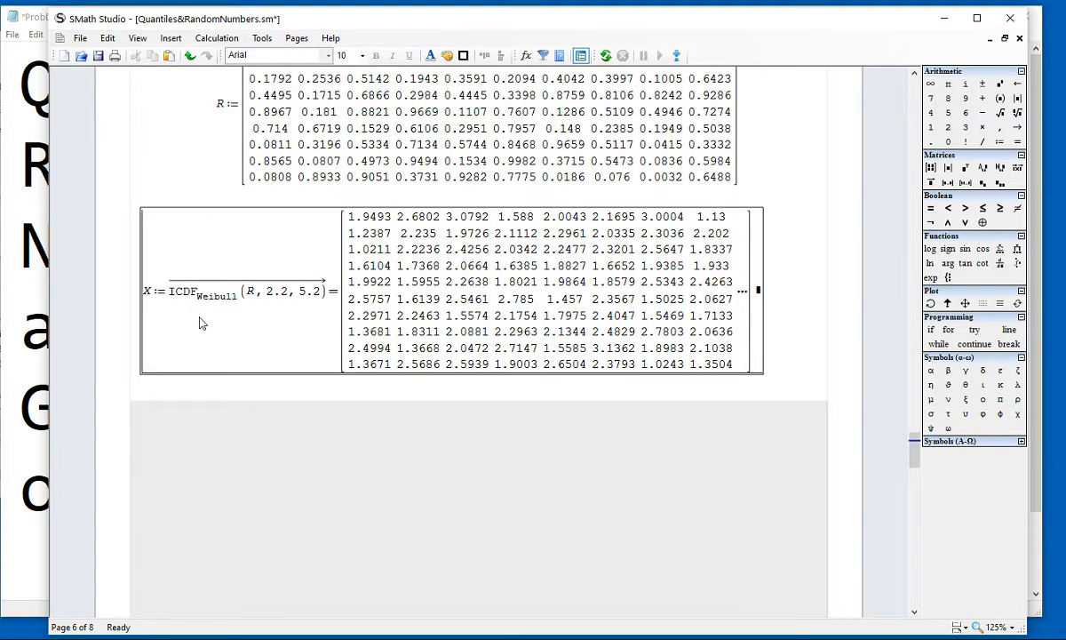
double_click(251, 295)
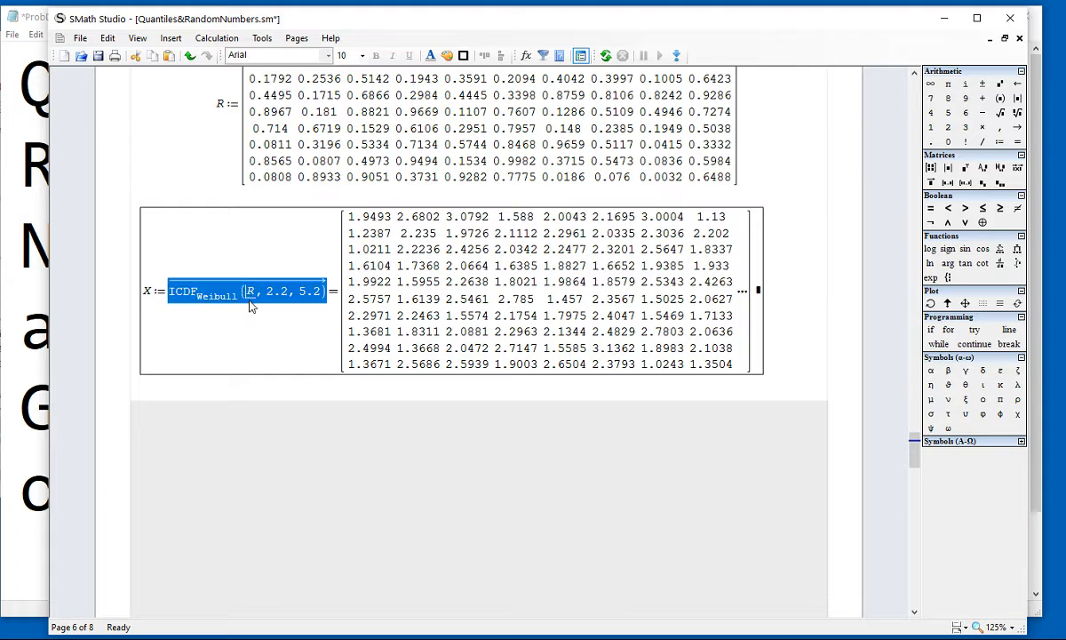
click(259, 305)
drag(265, 295, 306, 296)
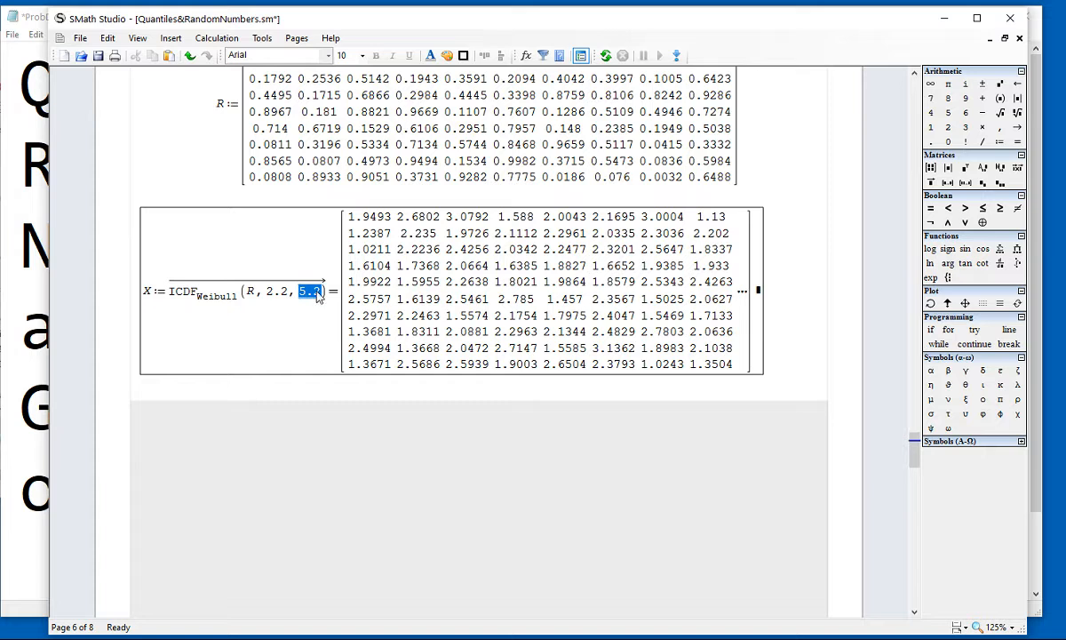
click(298, 323)
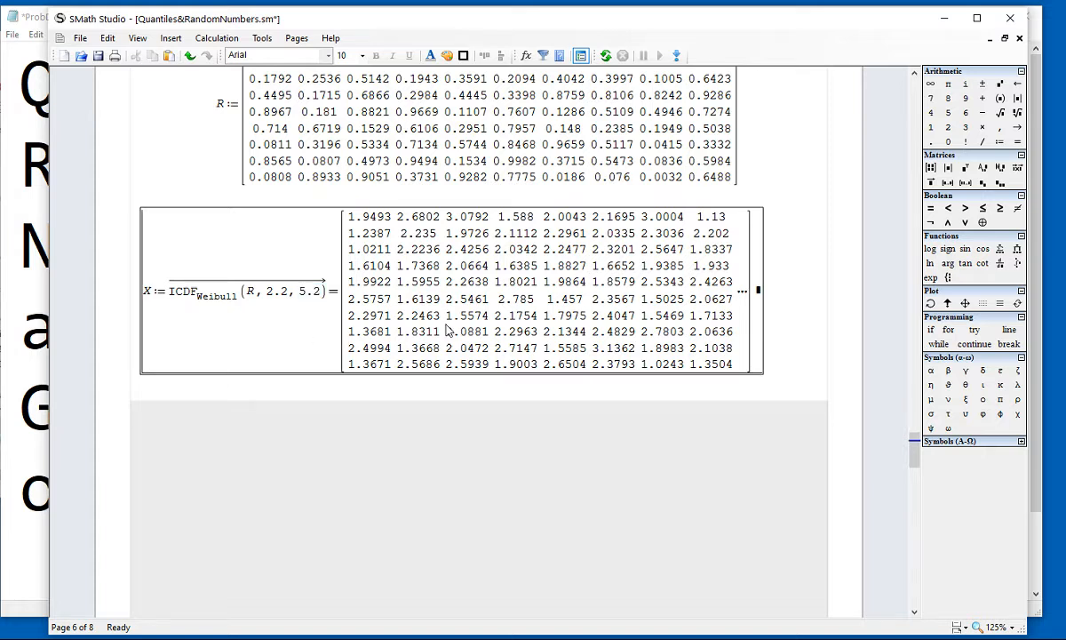
scroll(424, 219, down, 3)
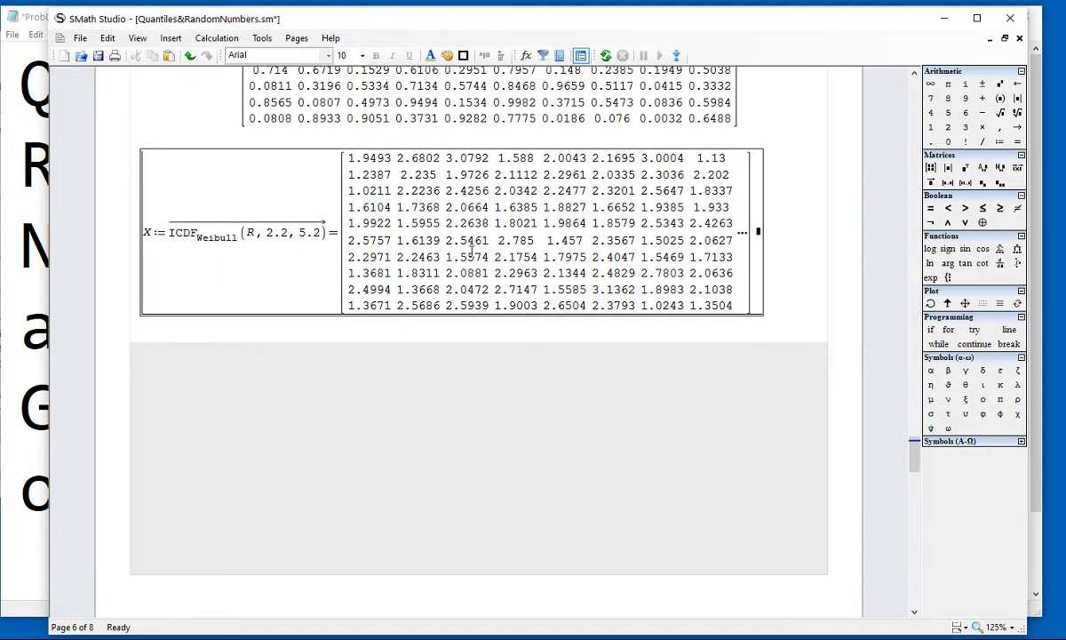
scroll(388, 206, up, 2)
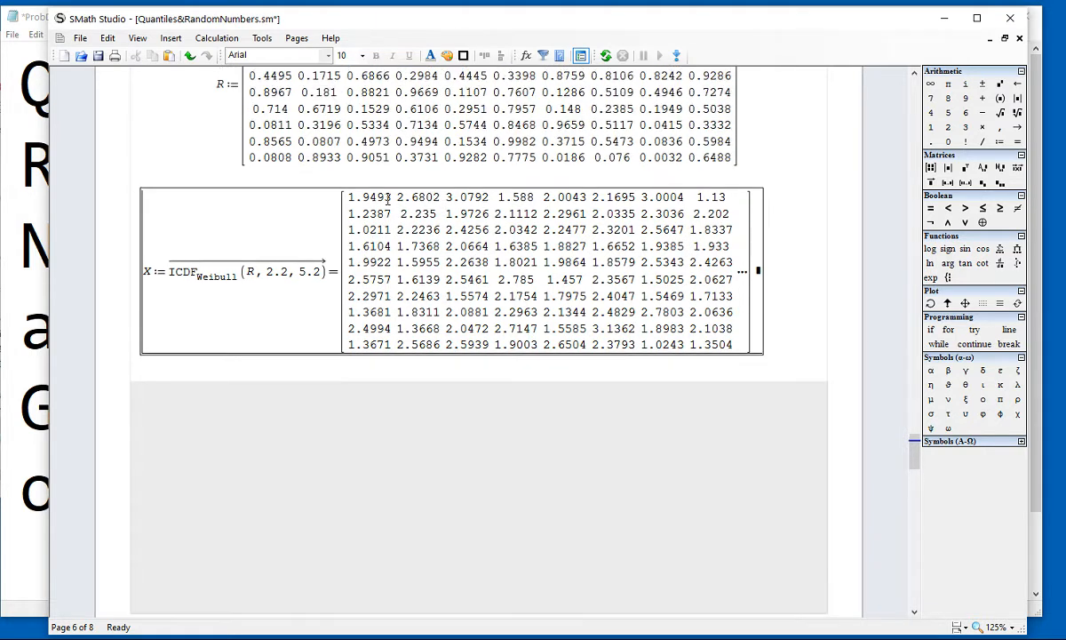
scroll(388, 200, down, 2)
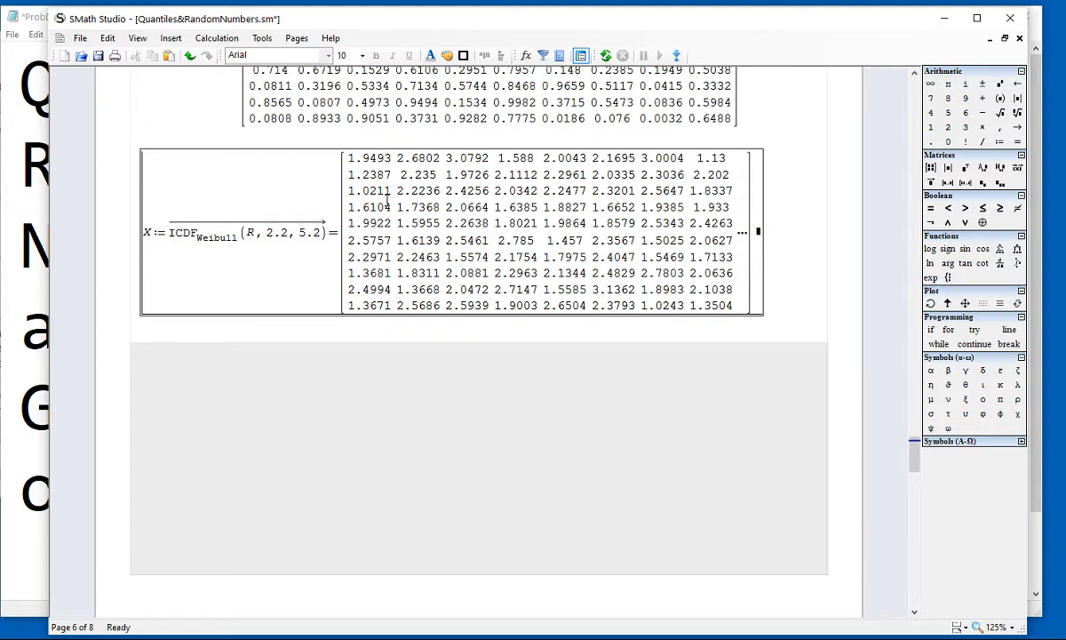
Examine the AllStats(X) summary of the Weibull data, pointing out the function call and the Xmax entry
scroll(388, 201, down, 20)
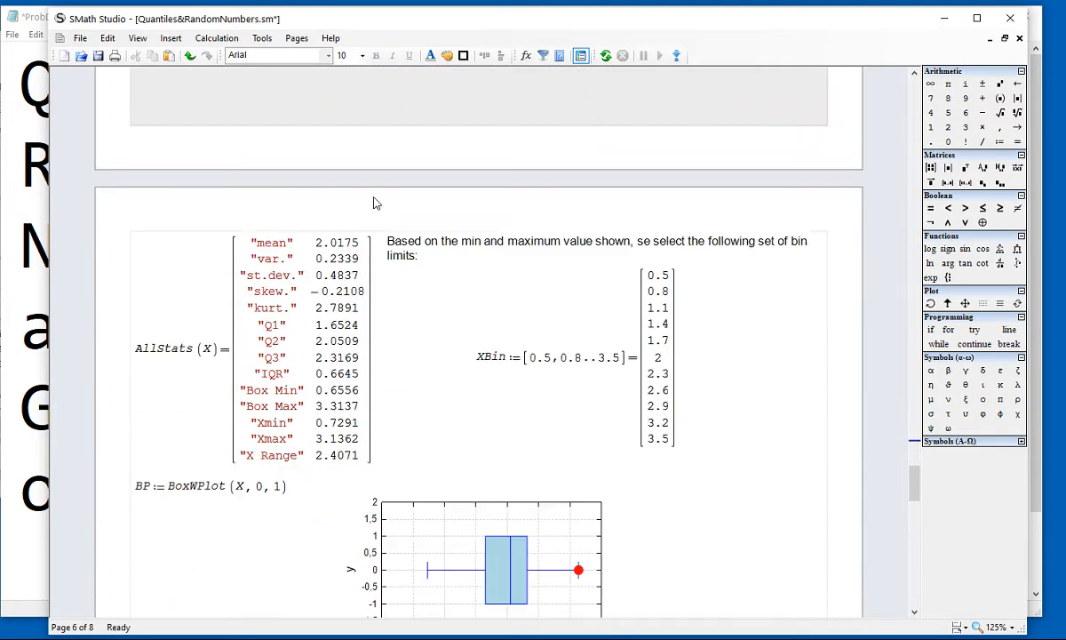
click(212, 363)
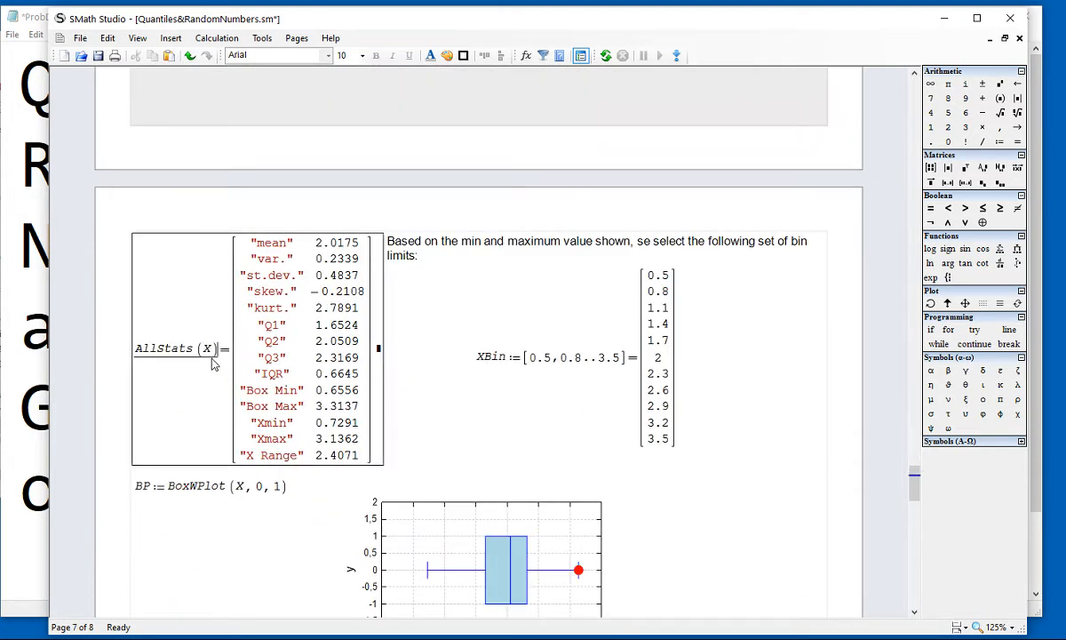
double_click(213, 363)
scroll(208, 328, up, 20)
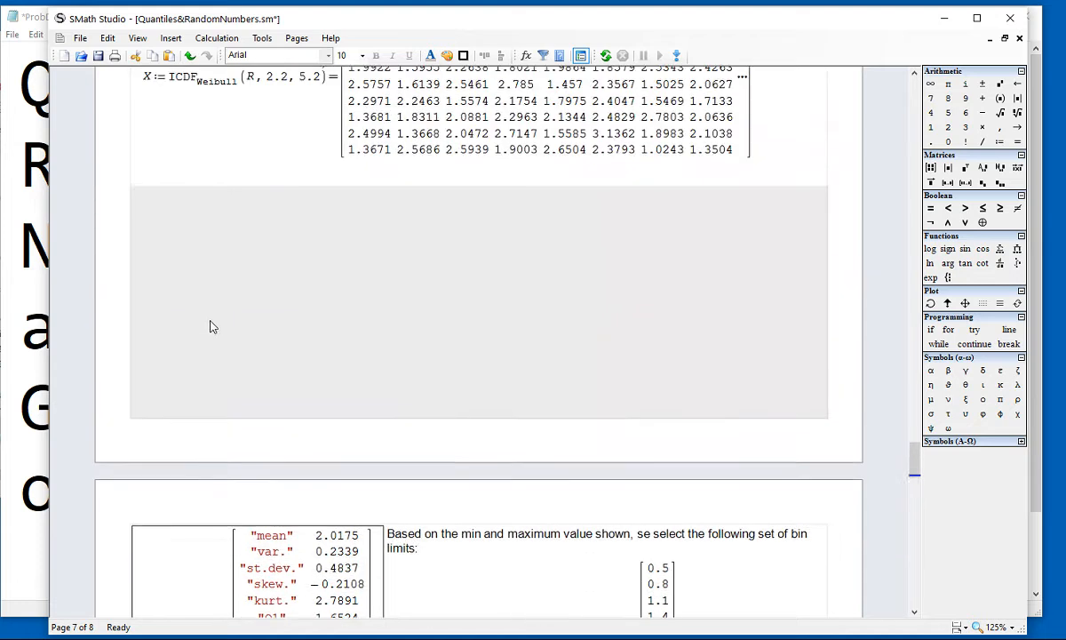
scroll(149, 227, down, 19)
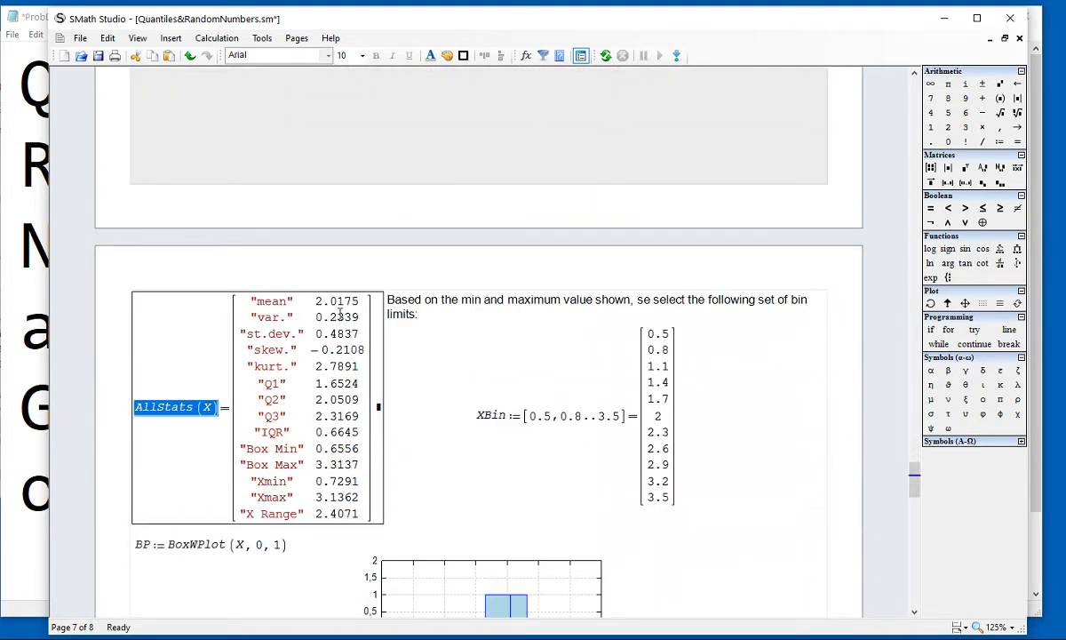
click(331, 494)
click(331, 499)
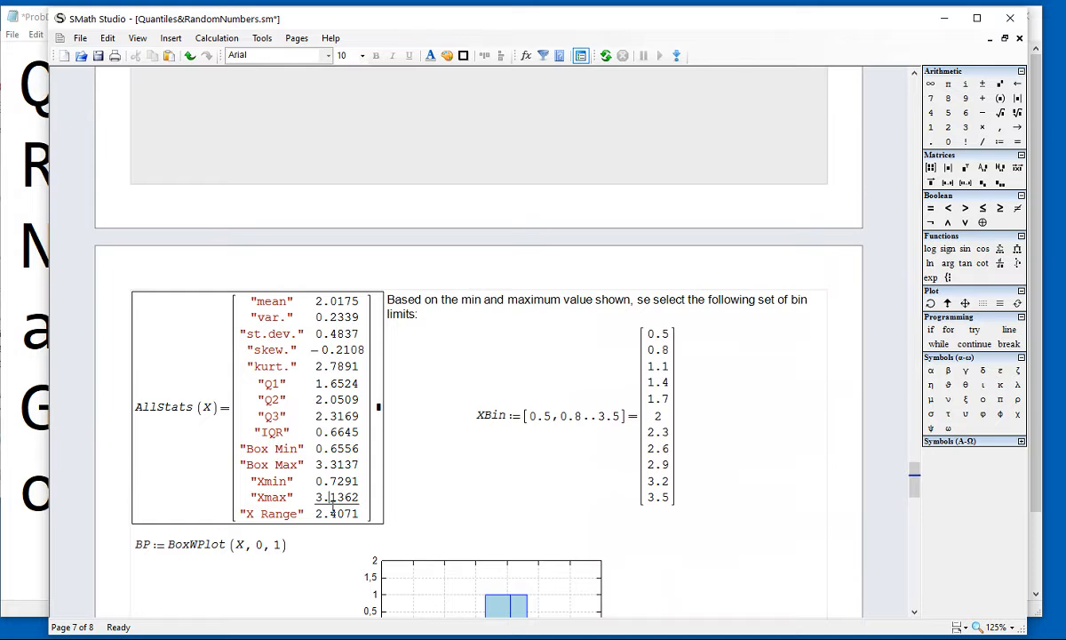
Inspect the XBin bin-limits definition, moving through its start value, second value and end value
click(543, 417)
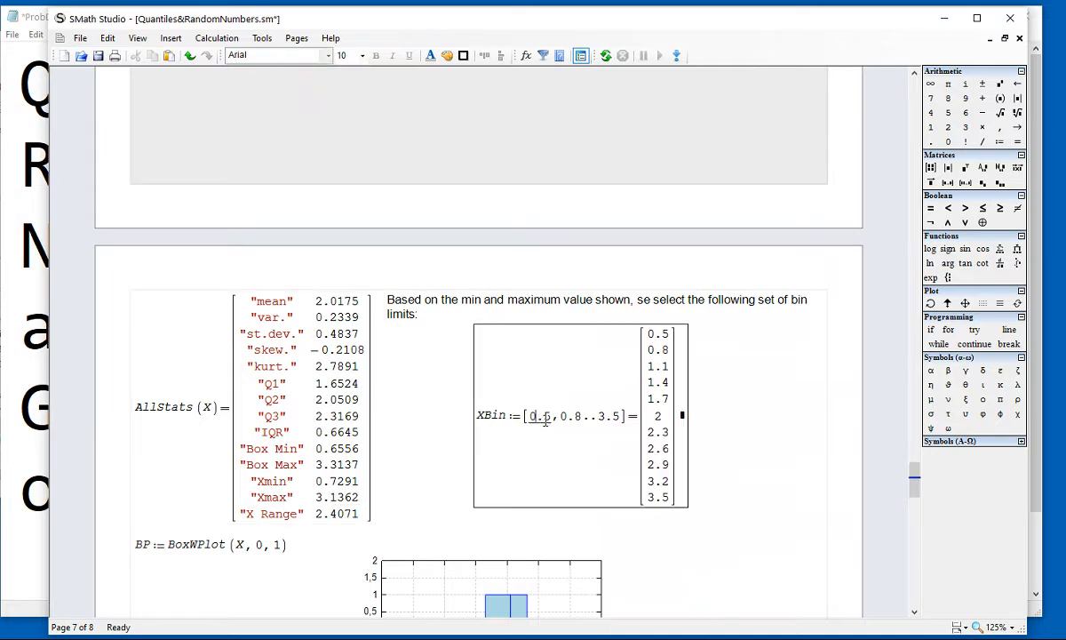
key(Right)
key(Right)
key(Right)
key(Right)
key(Right)
key(Right)
key(Right)
key(Right)
key(Right)
key(Right)
key(Right)
Examine the box-and-whisker plot BP and the arguments of its BoxWPlot(X, 0, 1) definition
scroll(738, 347, down, 3)
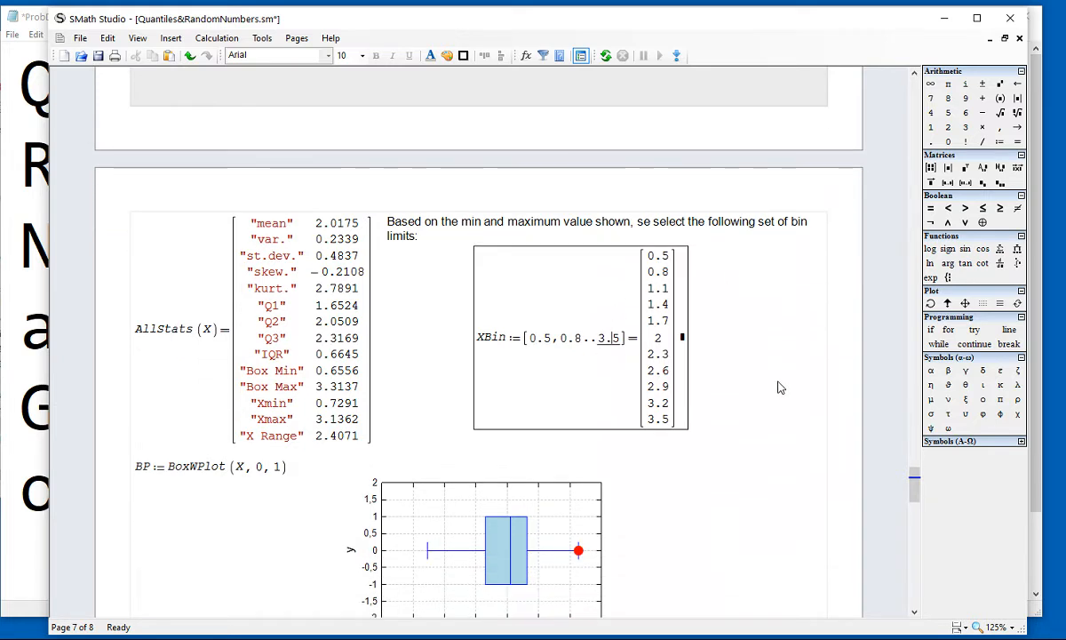
scroll(538, 371, down, 2)
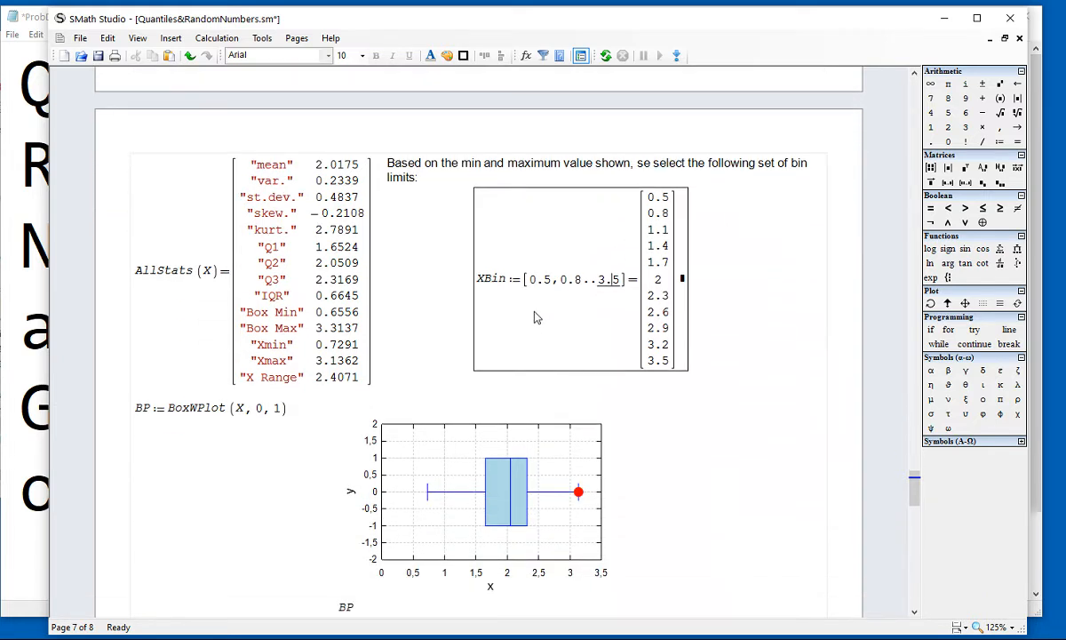
scroll(537, 313, down, 2)
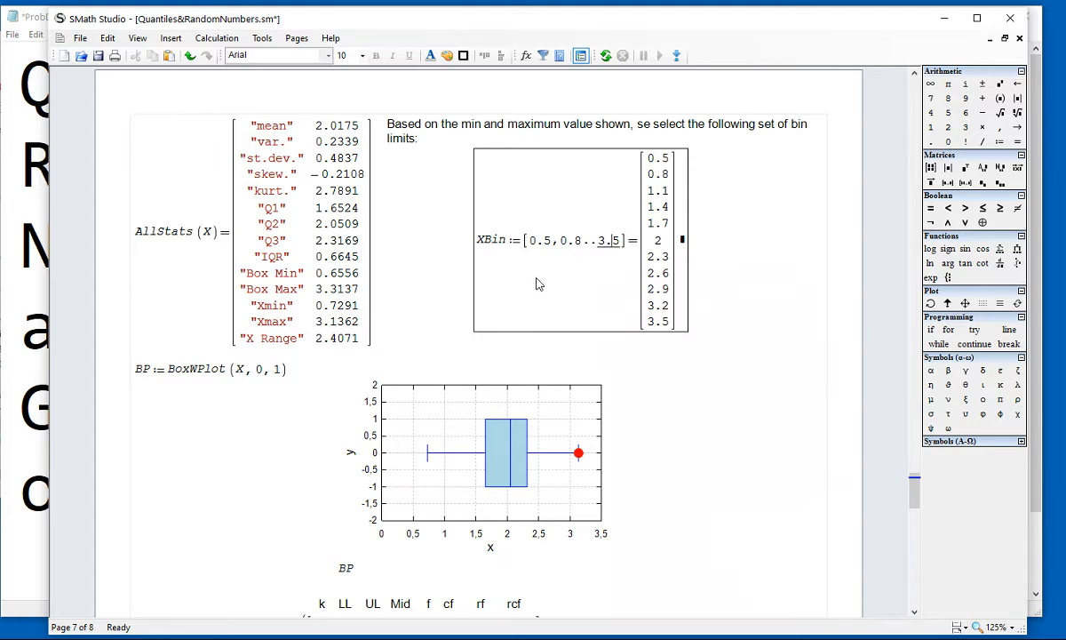
scroll(537, 283, down, 2)
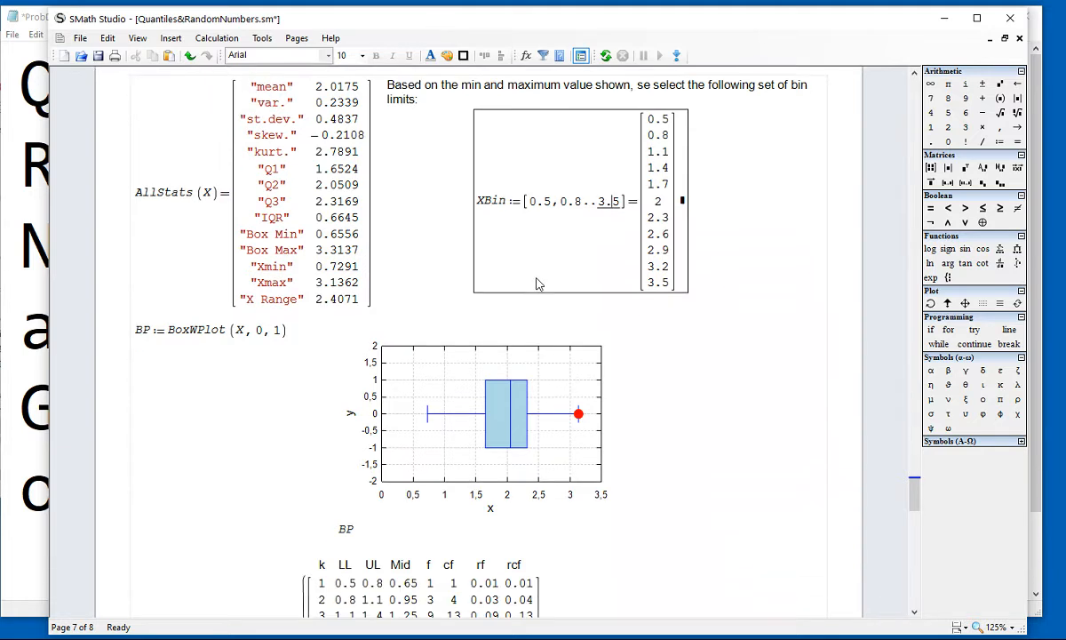
click(656, 496)
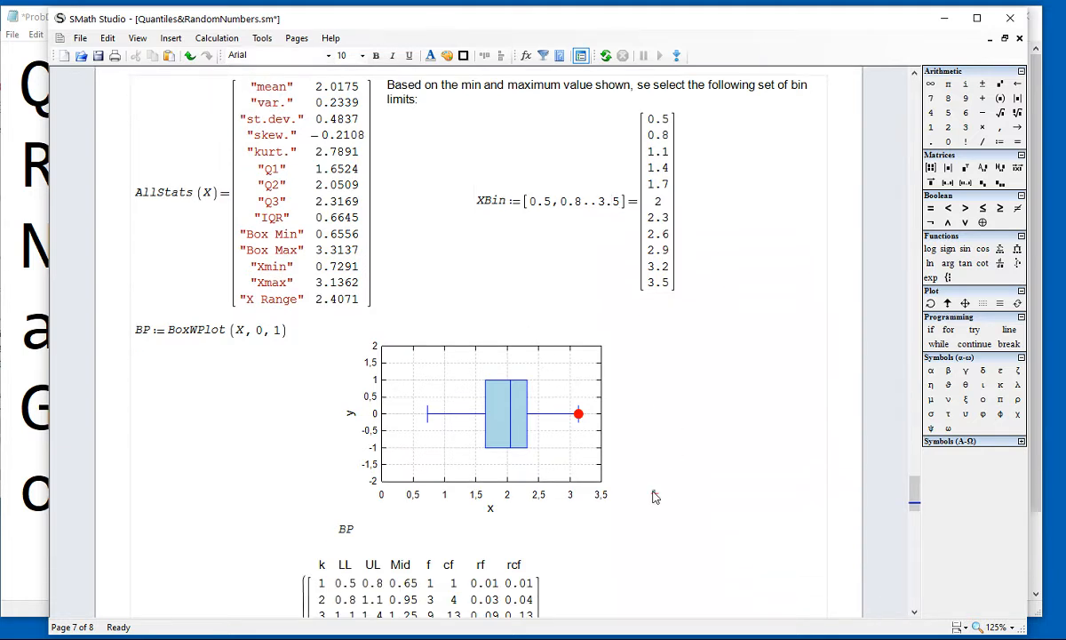
drag(654, 495, 571, 495)
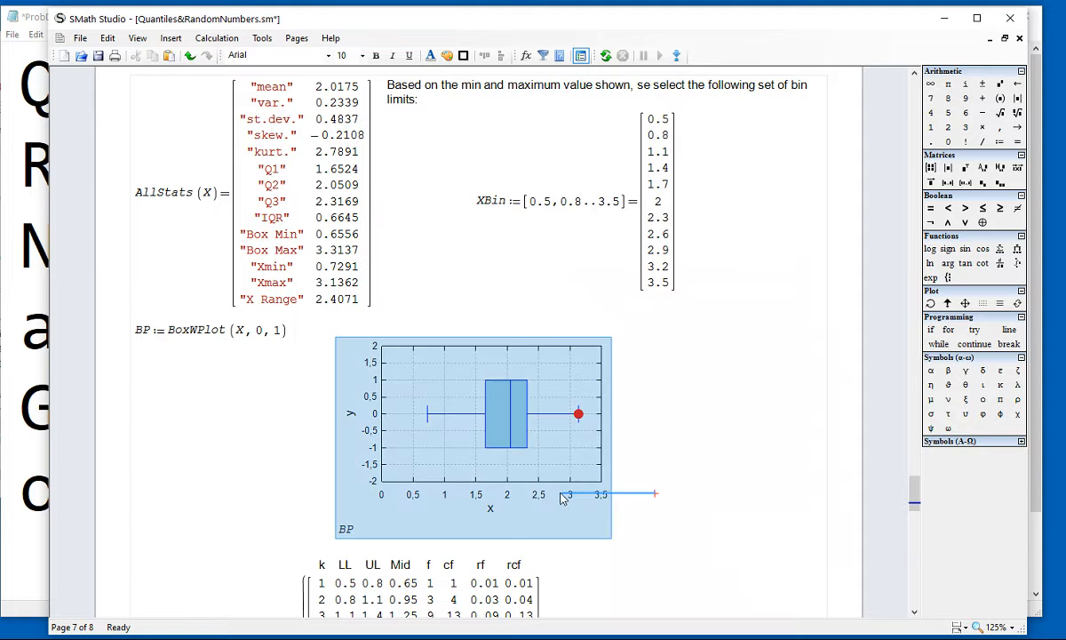
click(753, 432)
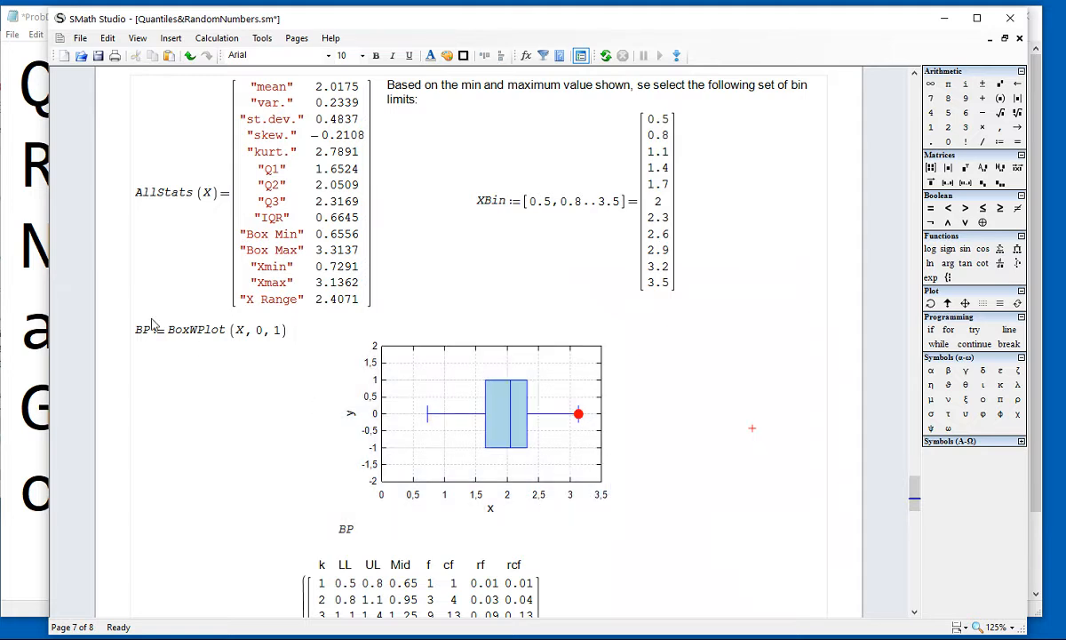
drag(170, 335, 192, 337)
click(191, 339)
click(238, 334)
drag(238, 338, 254, 338)
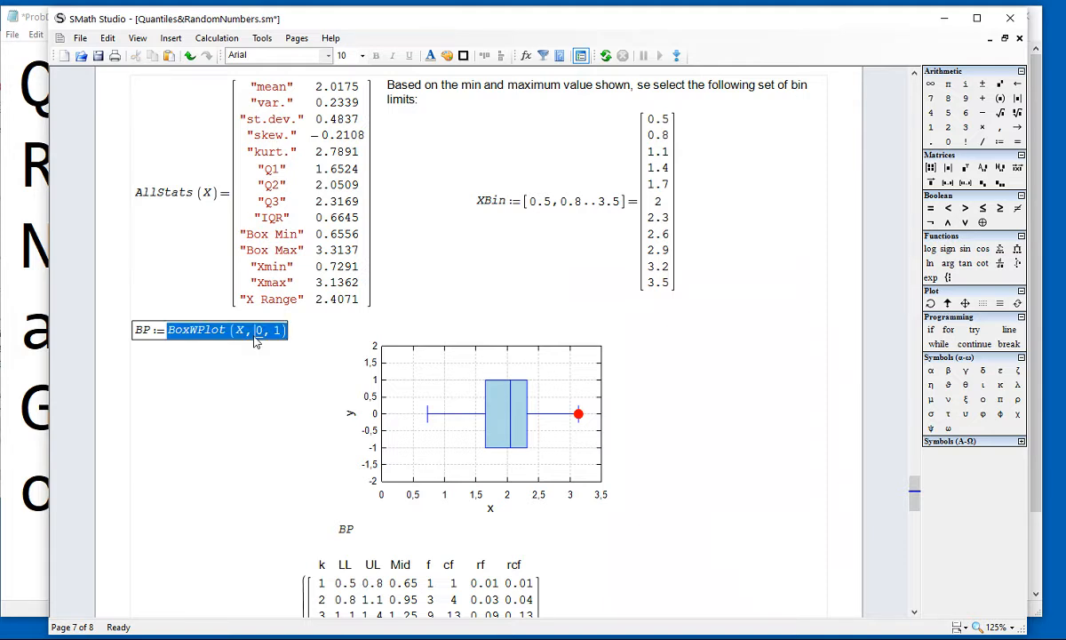
click(255, 339)
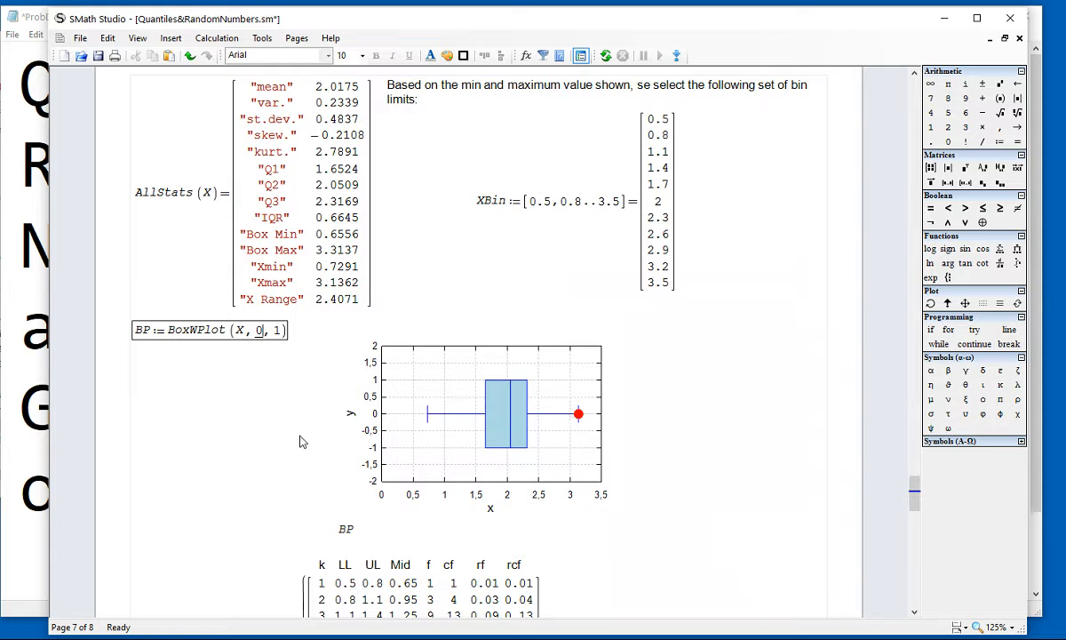
click(278, 332)
Examine the FT := FreqTX(X, XBin) frequency table and the Freq matrix extracted as its first element, up to the Xdata and H definitions
scroll(633, 409, down, 5)
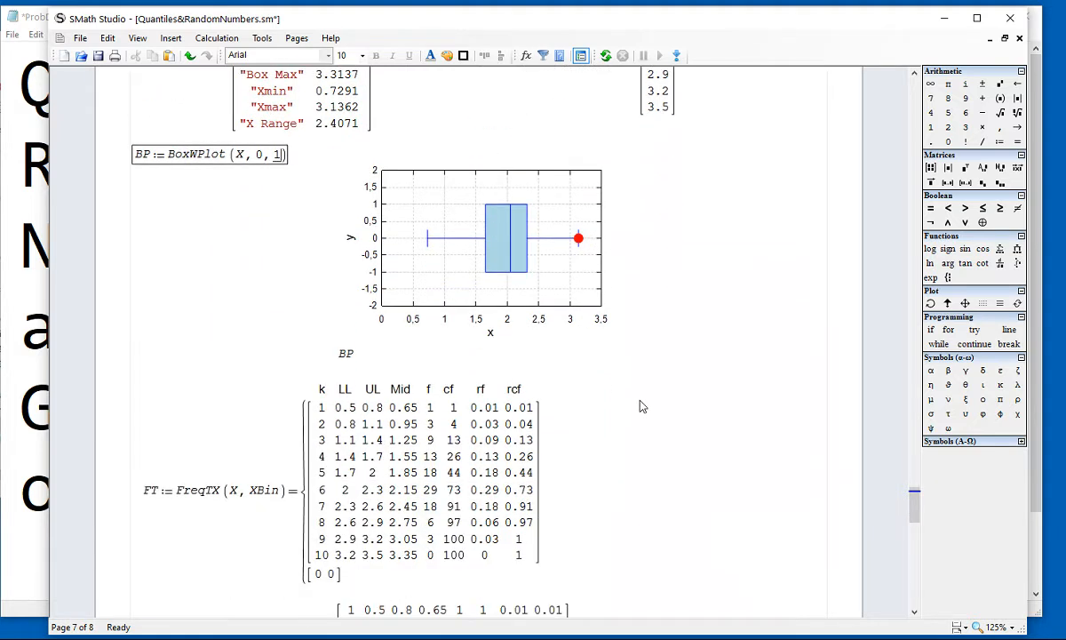
double_click(187, 503)
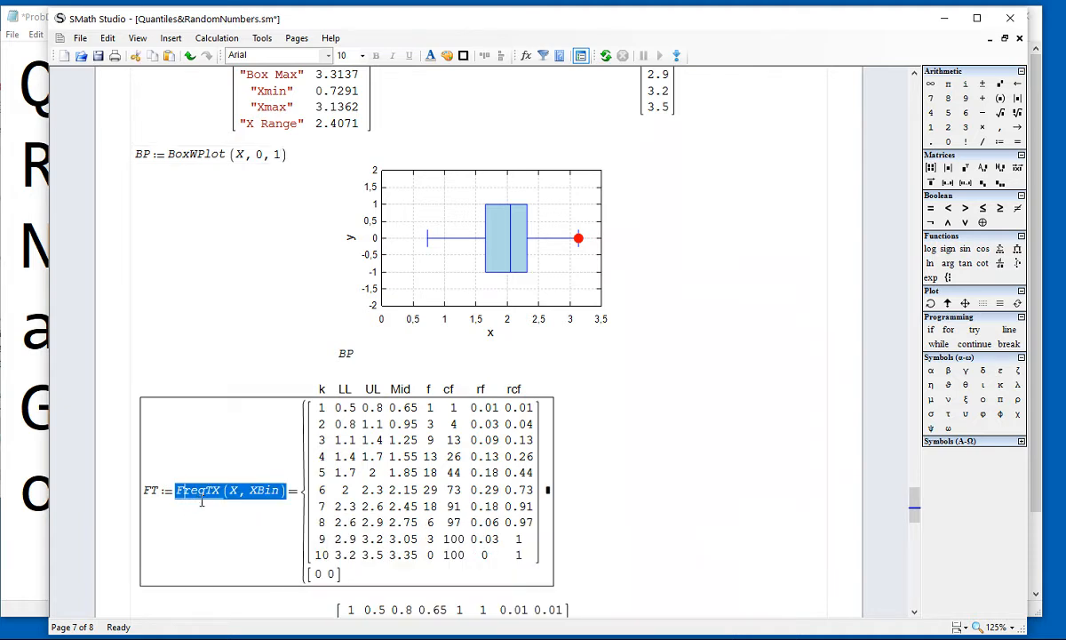
scroll(639, 229, up, 3)
drag(690, 223, 662, 222)
scroll(660, 219, down, 6)
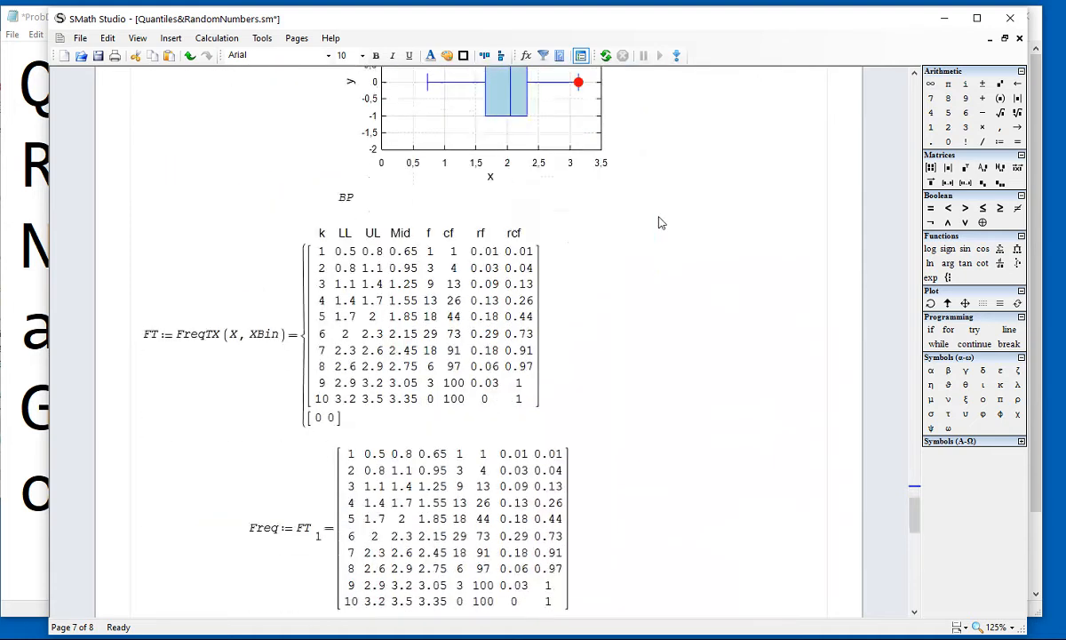
scroll(660, 224, down, 1)
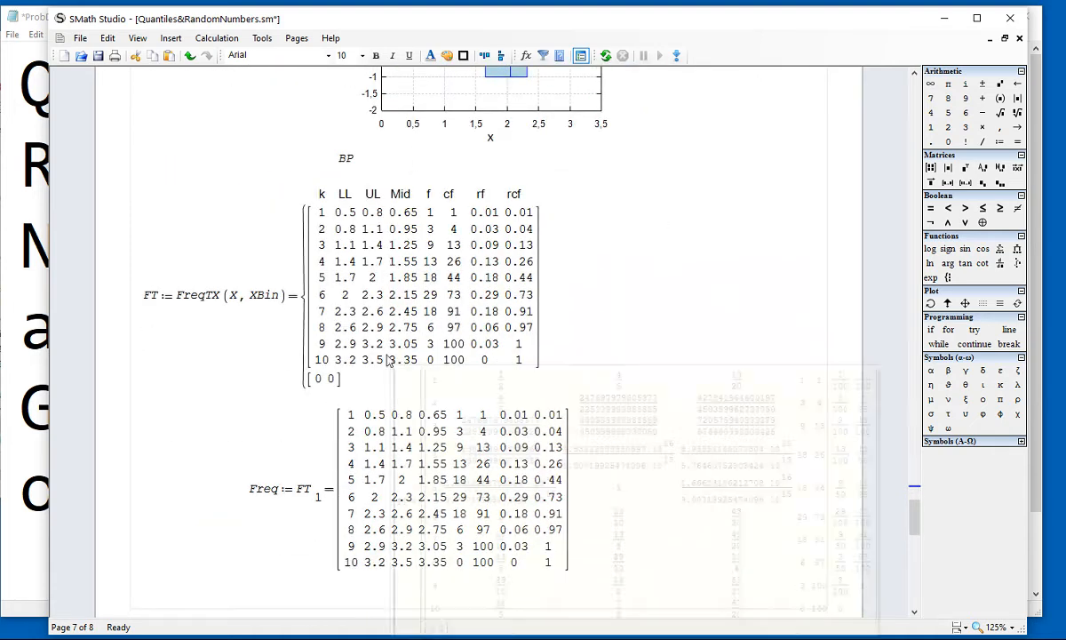
click(334, 378)
drag(316, 260, 385, 258)
click(280, 507)
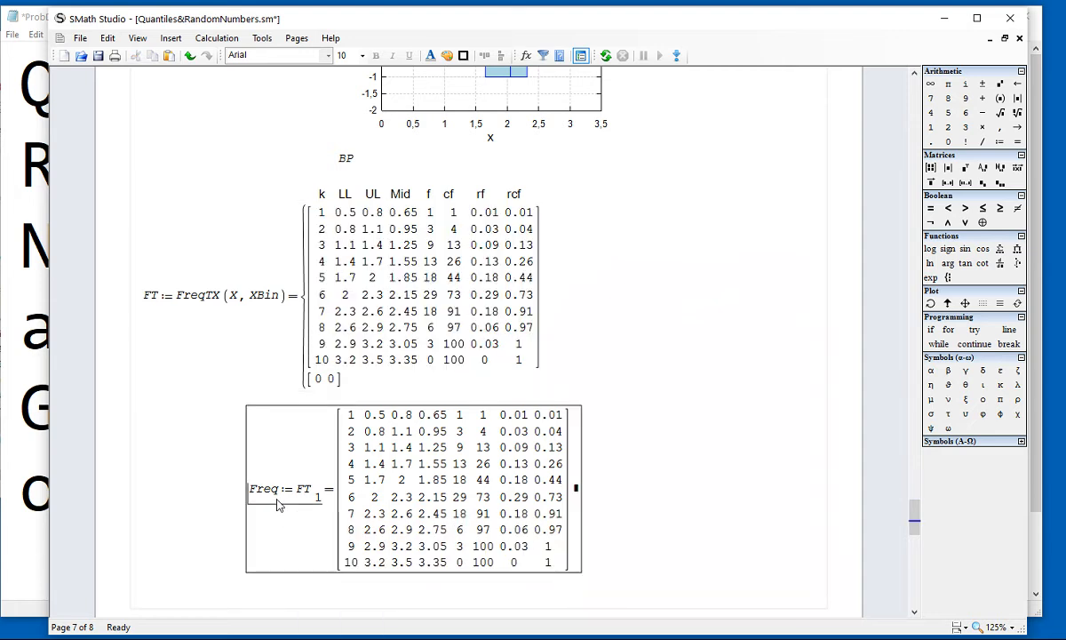
scroll(733, 400, down, 5)
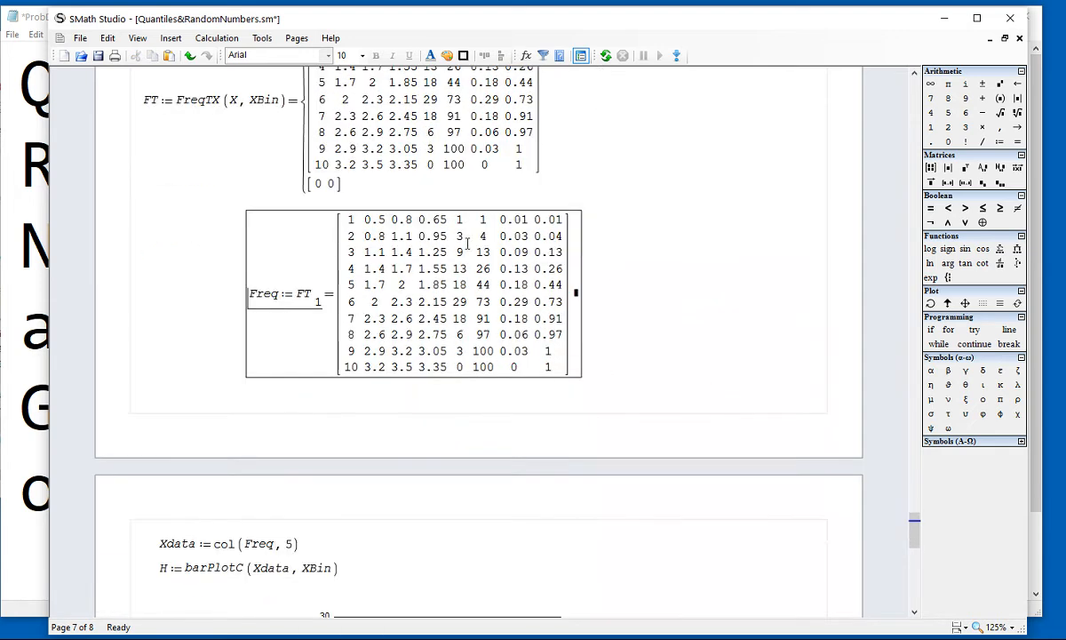
scroll(418, 493, down, 2)
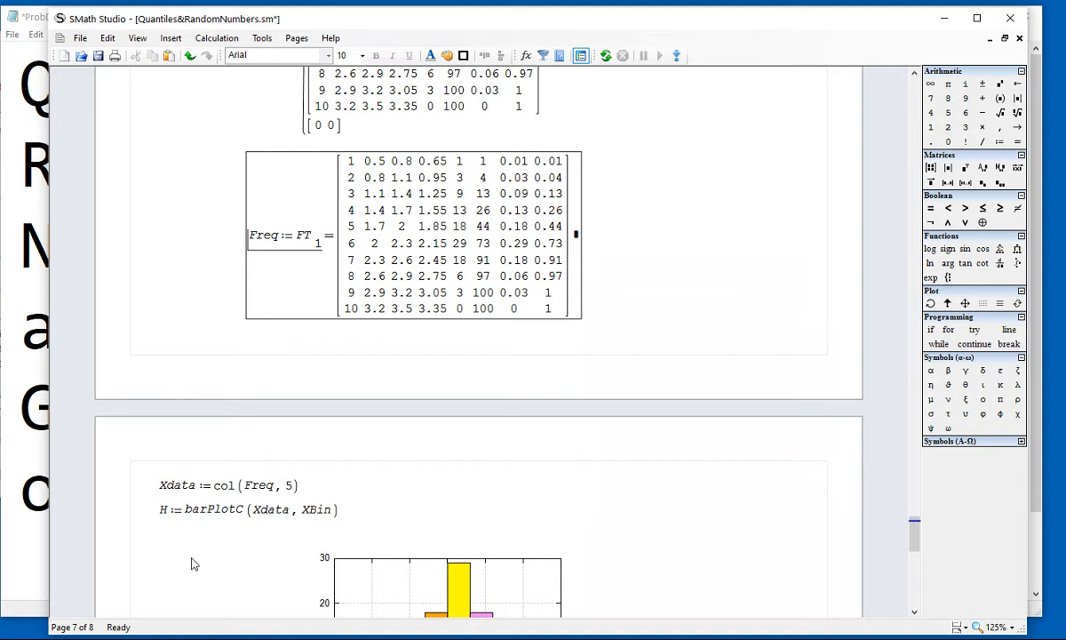
Examine the histogram H and the definitions of mean μ, standard deviation σ, area A and the scaled normal density f_N(x)
scroll(203, 537, down, 6)
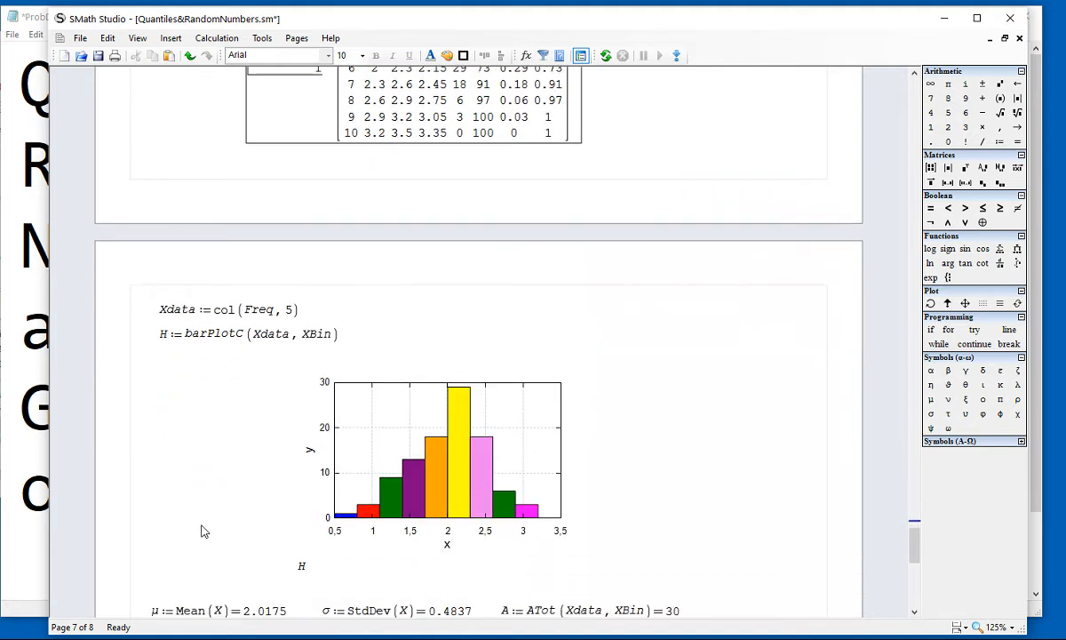
scroll(198, 497, down, 2)
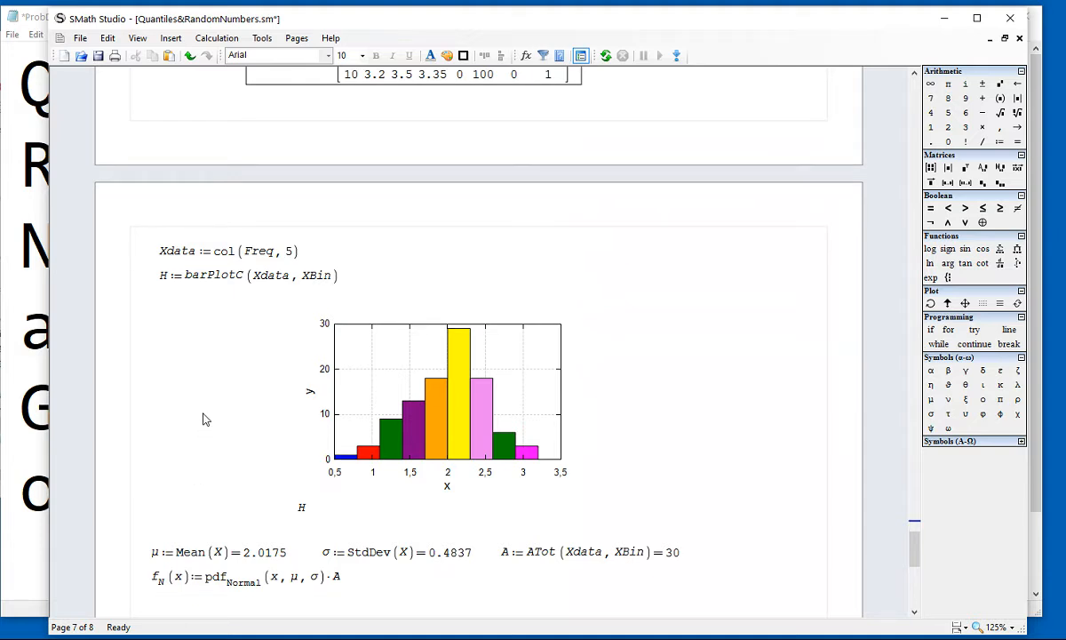
scroll(203, 409, down, 4)
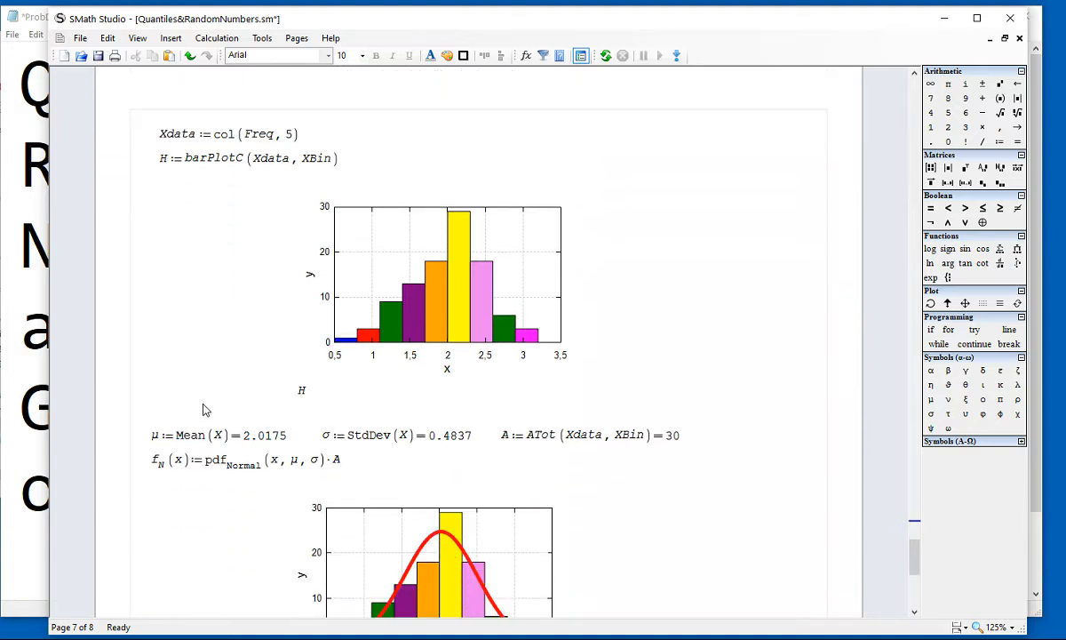
click(191, 428)
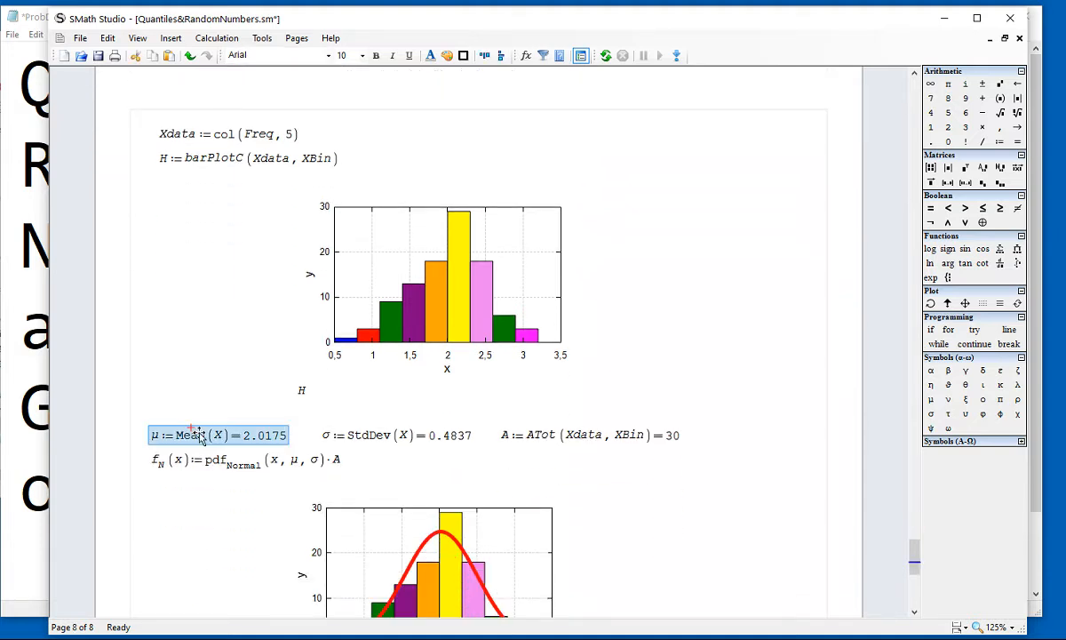
click(478, 436)
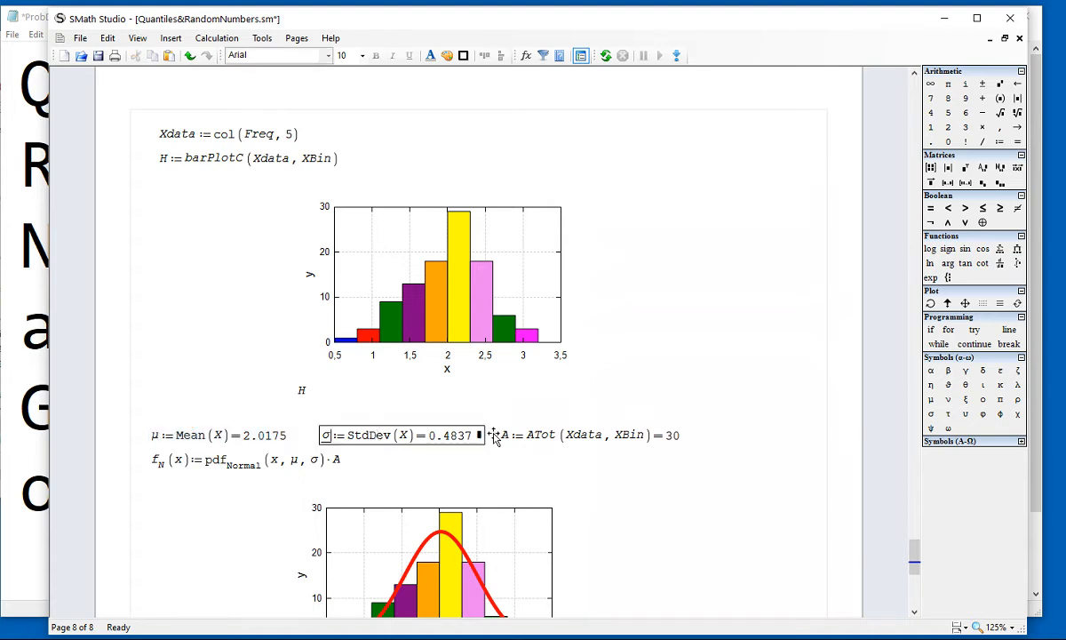
click(531, 424)
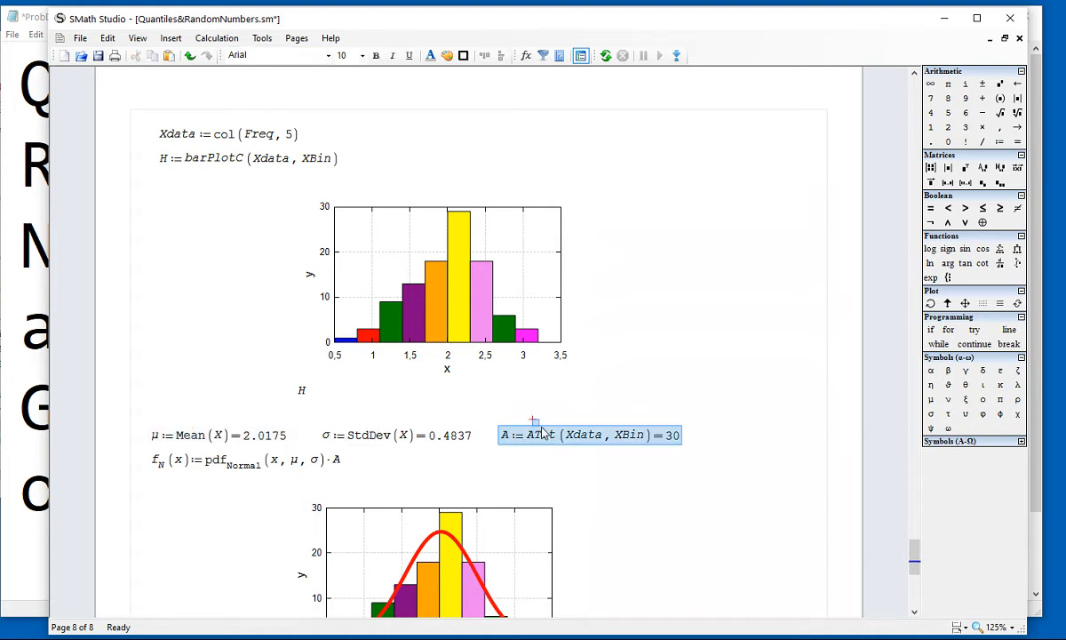
click(667, 514)
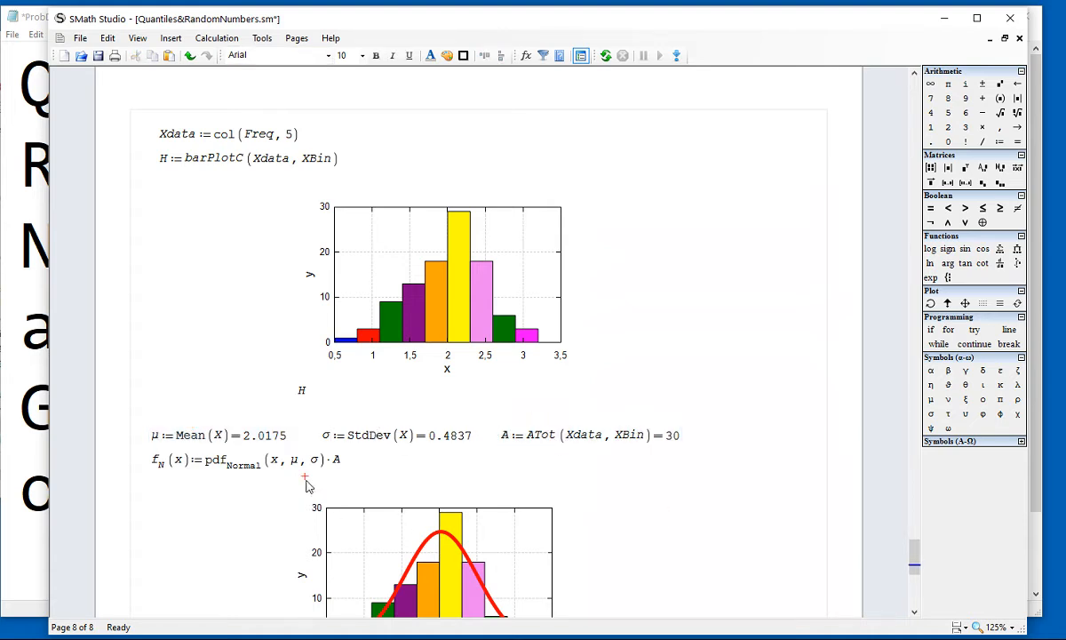
click(300, 470)
Examine the plot that overlays the histogram H with the normal curve f_N(x)
scroll(585, 497, down, 3)
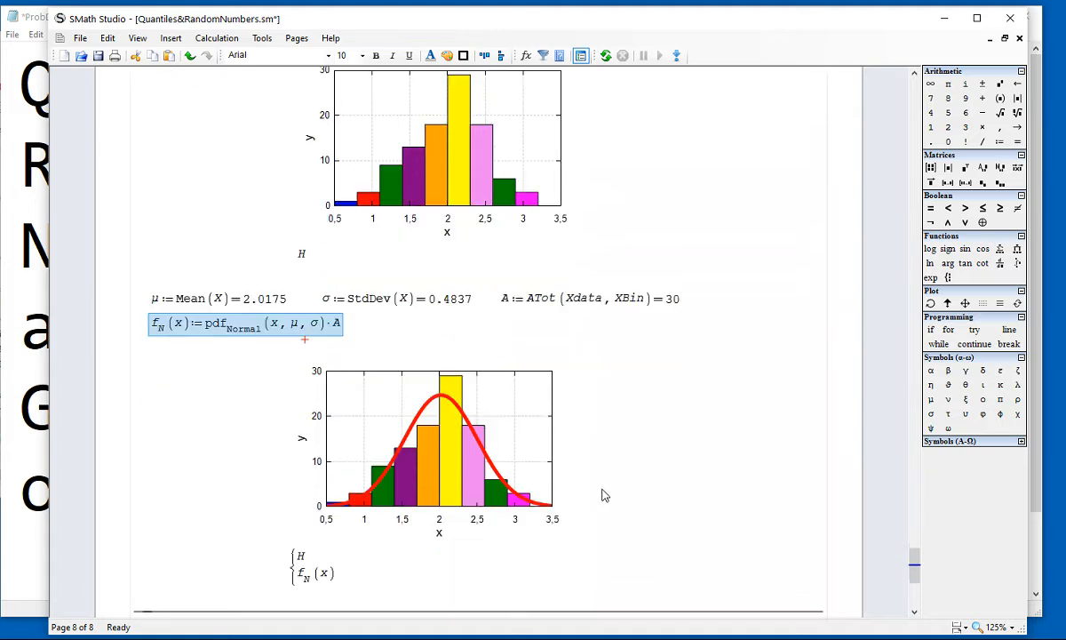
scroll(601, 495, down, 1)
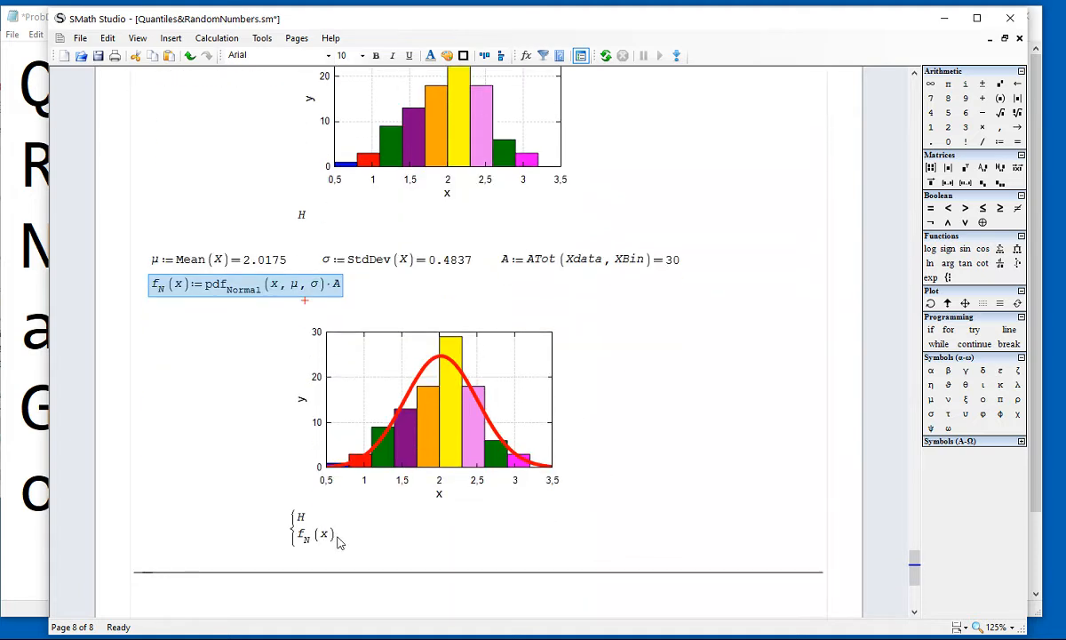
click(338, 543)
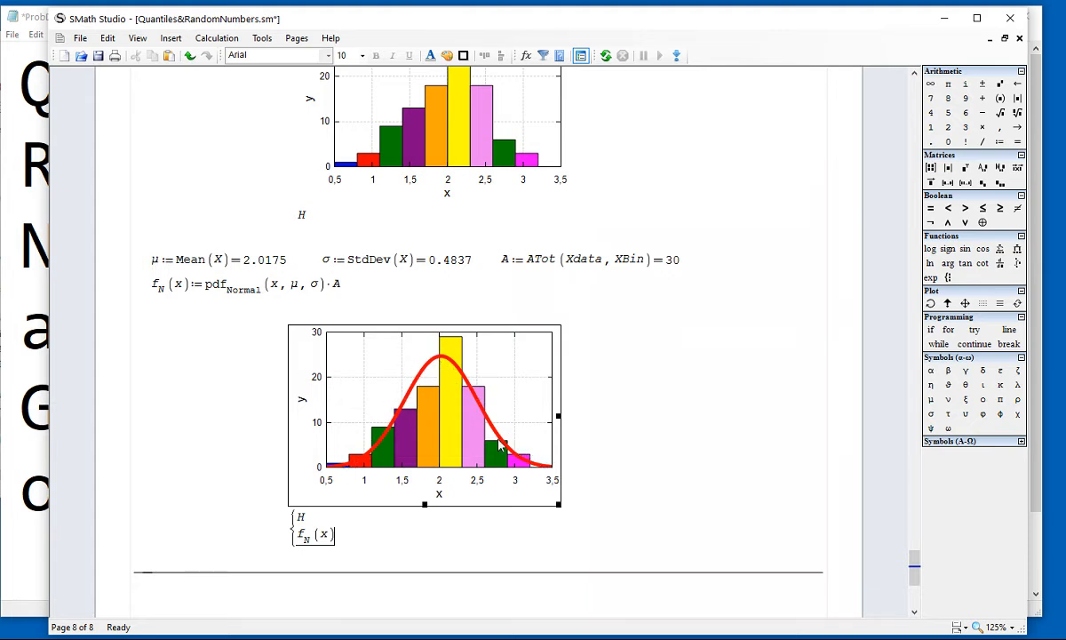
scroll(686, 406, down, 1)
scroll(686, 406, up, 1)
scroll(686, 406, up, 1)
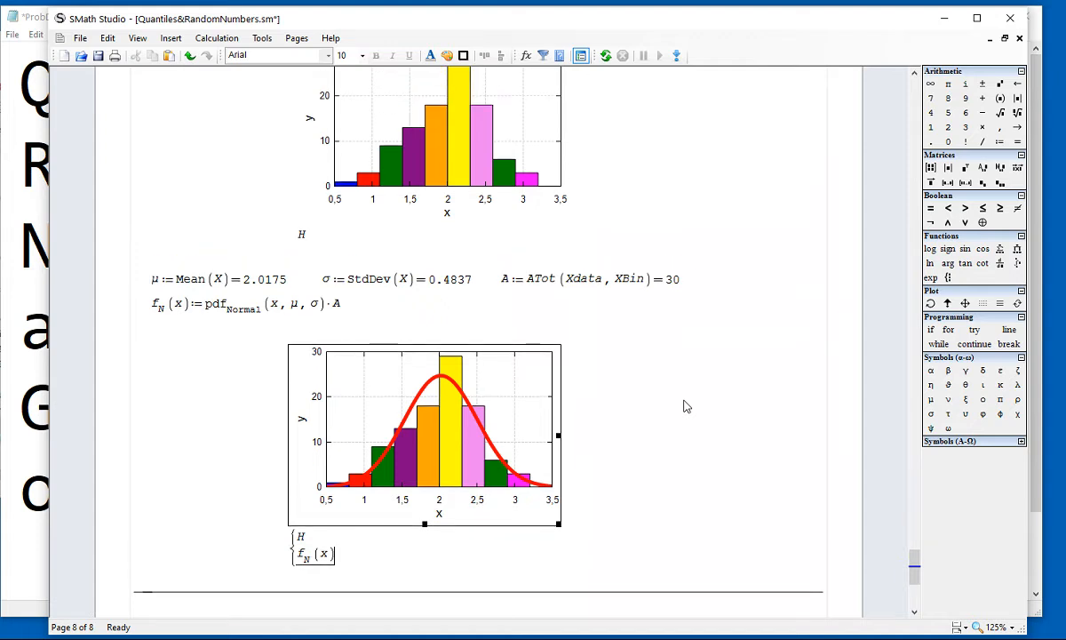
Change the quantile function in the definition of X from ICDF Weibull to ICDF Normal, keeping the arguments R, 2.2 and 5.2
scroll(686, 406, up, 6)
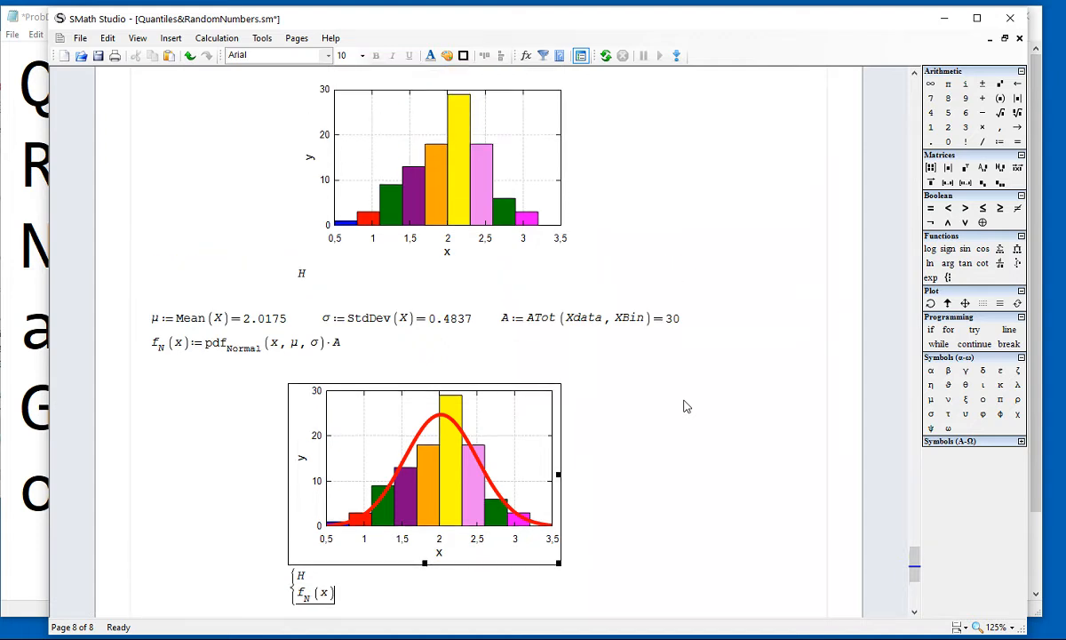
scroll(686, 406, up, 2)
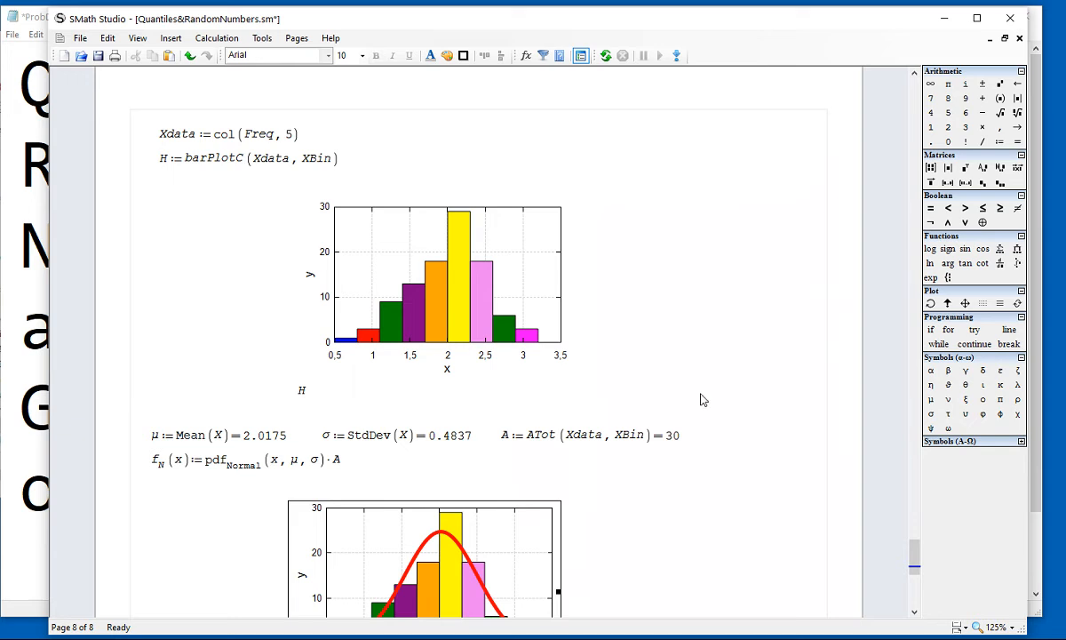
drag(916, 557, 914, 433)
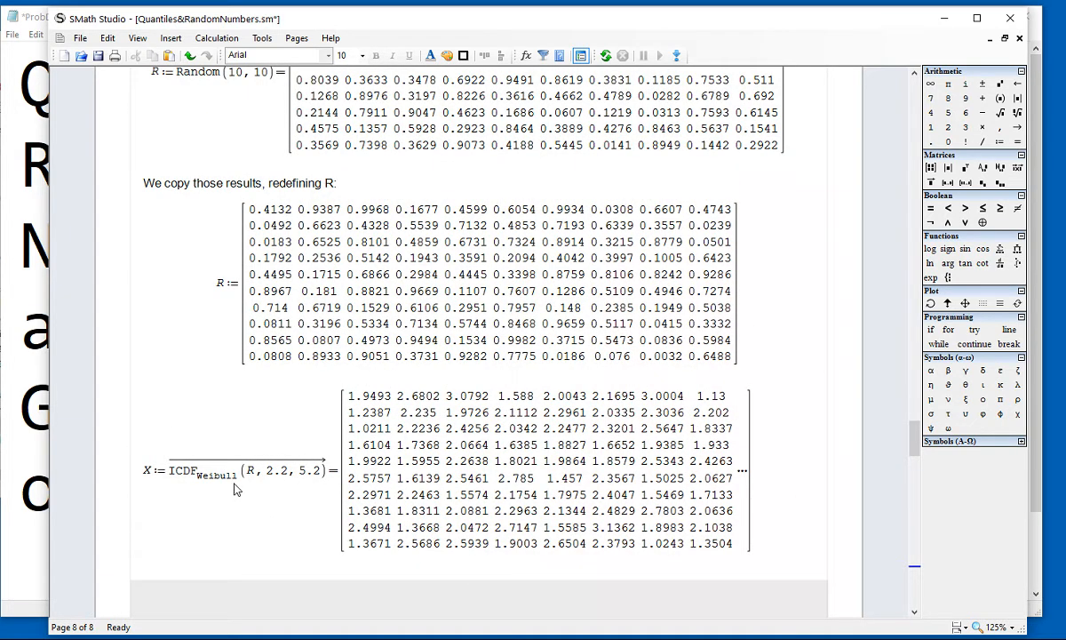
click(238, 484)
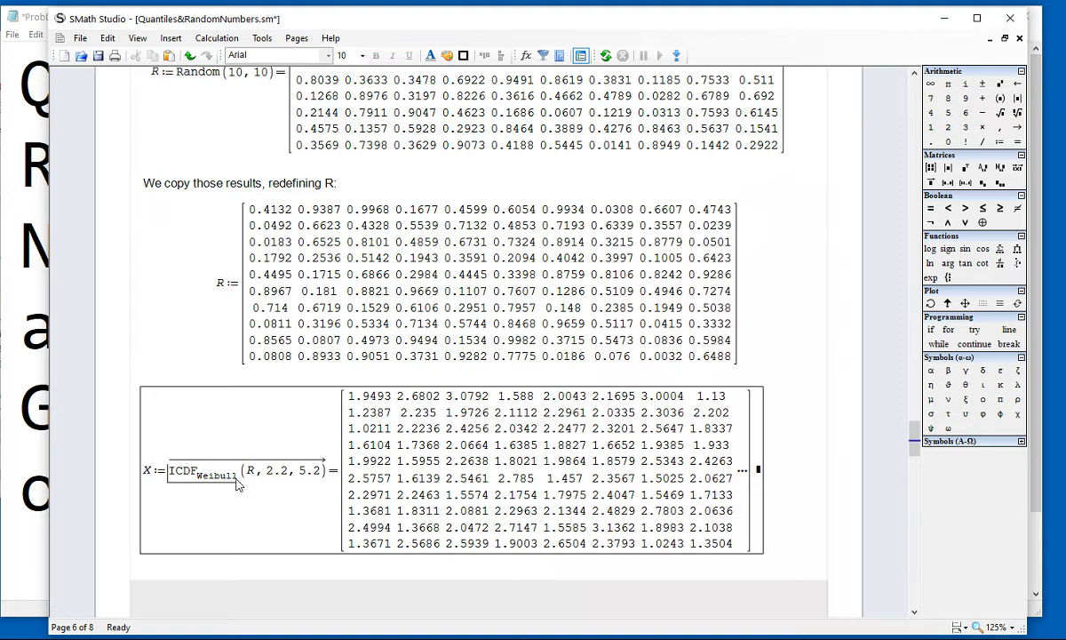
double_click(239, 477)
click(243, 480)
click(175, 471)
key(BackSpace)
key(BackSpace)
key(BackSpace)
key(BackSpace)
key(BackSpace)
key(BackSpace)
key(BackSpace)
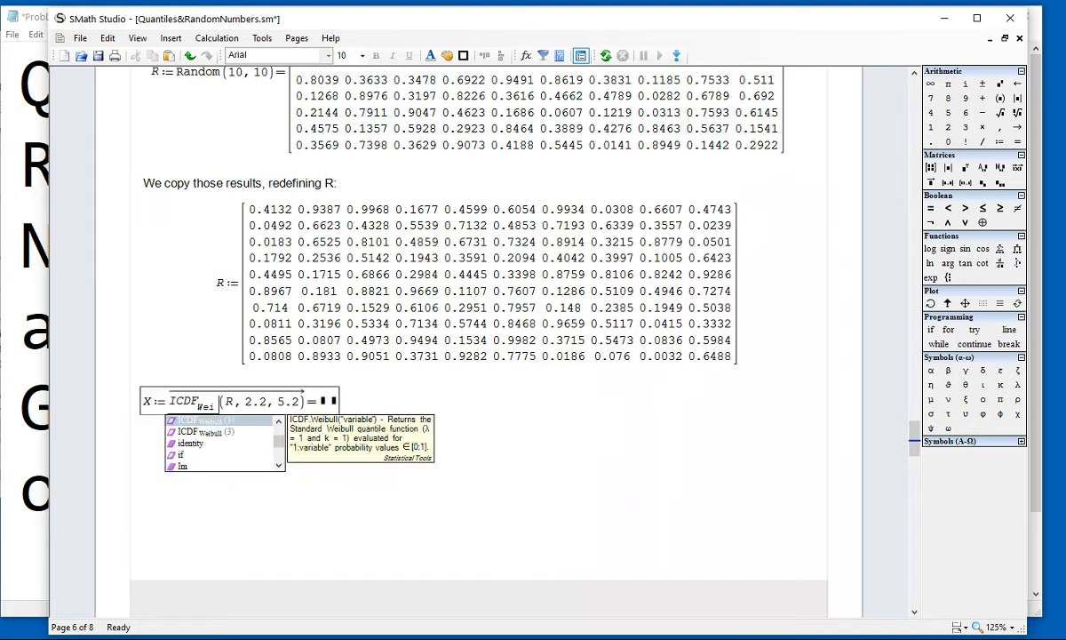
text(Normal)
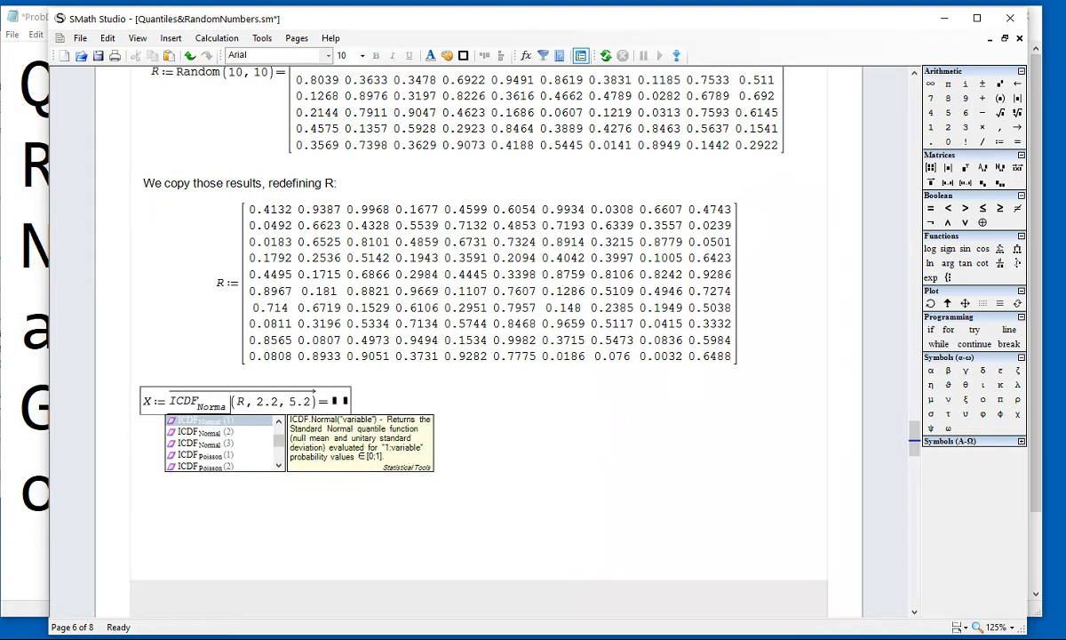
key(Return)
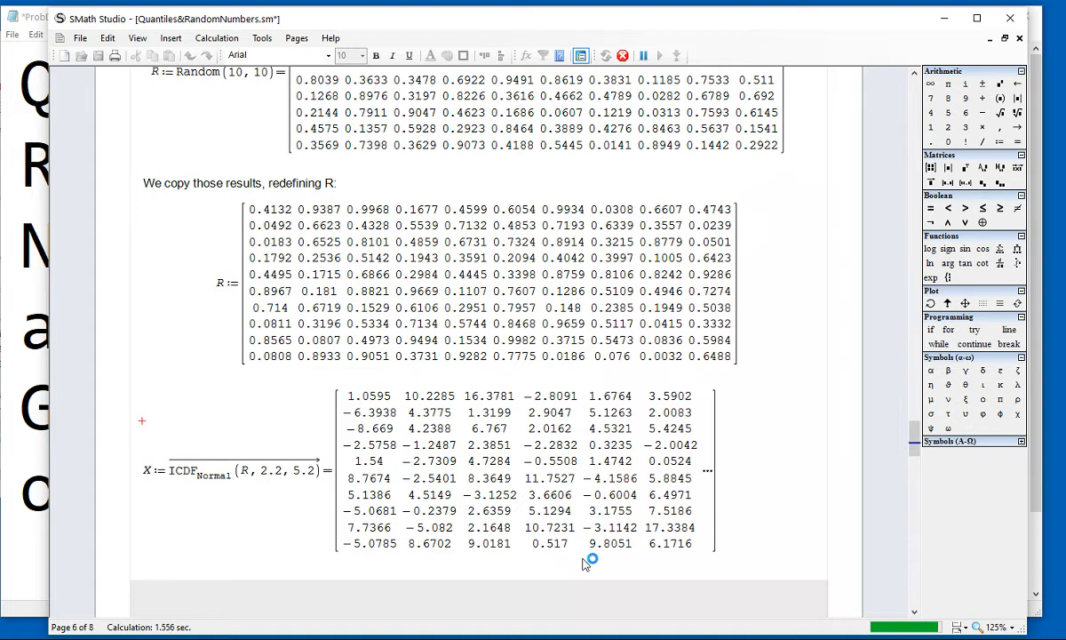
Format the X-axis of the BP box plot with minimum -15, maximum 20 and a tick of 5
scroll(768, 475, down, 10)
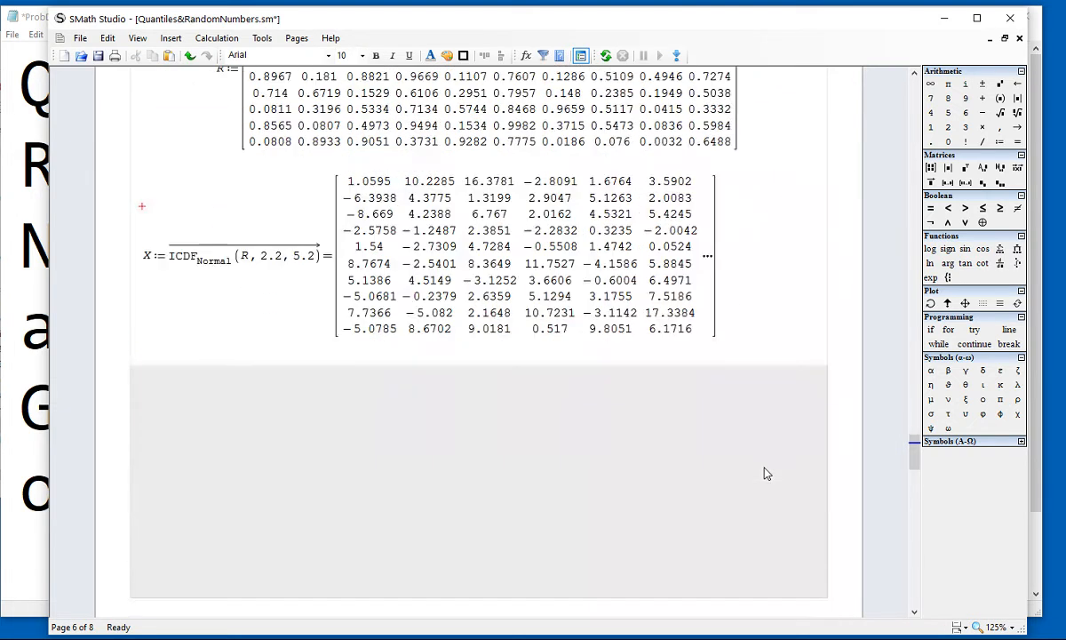
scroll(768, 474, down, 6)
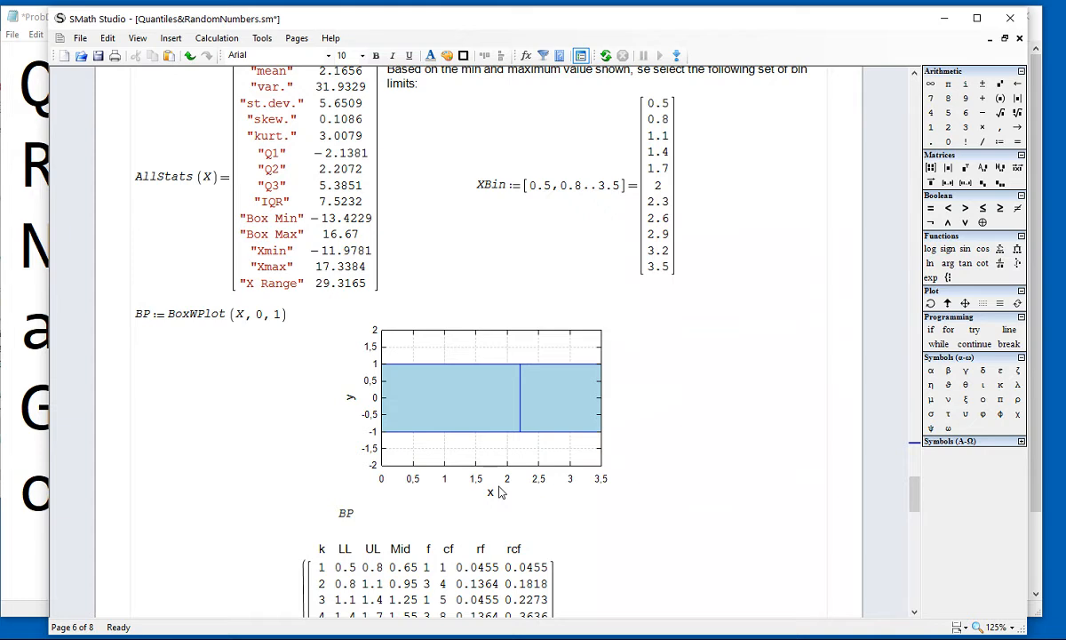
scroll(487, 478, up, 1)
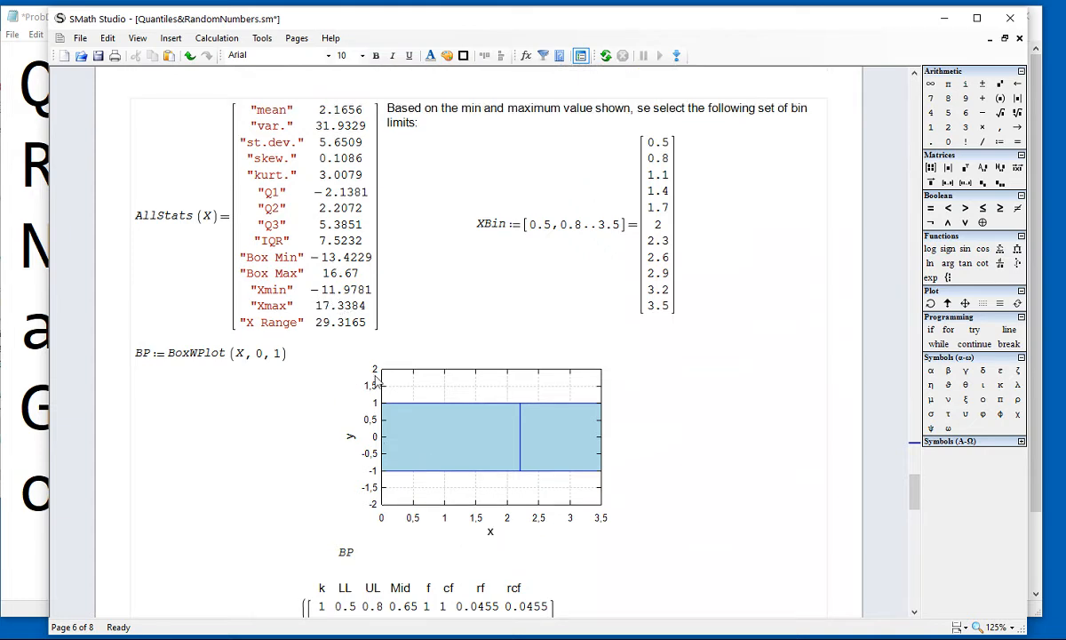
double_click(545, 456)
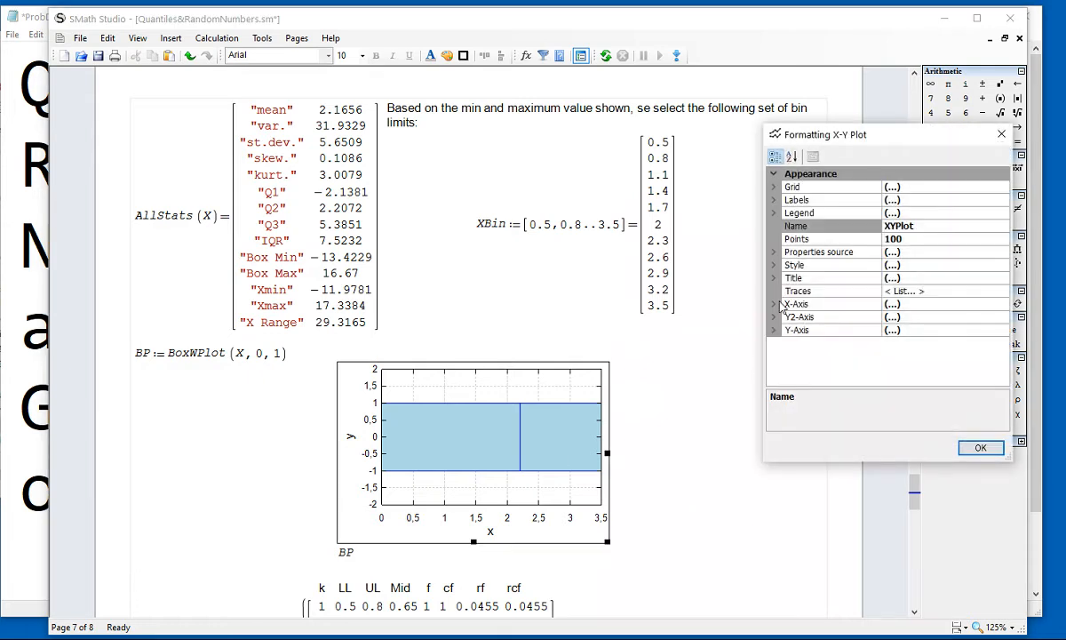
click(779, 305)
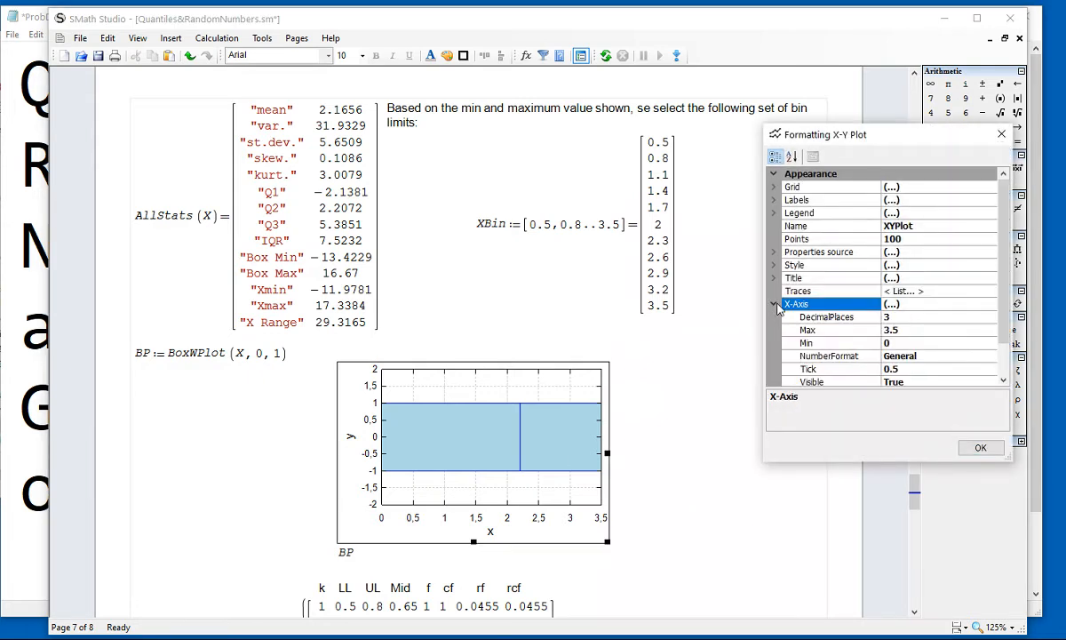
click(899, 345)
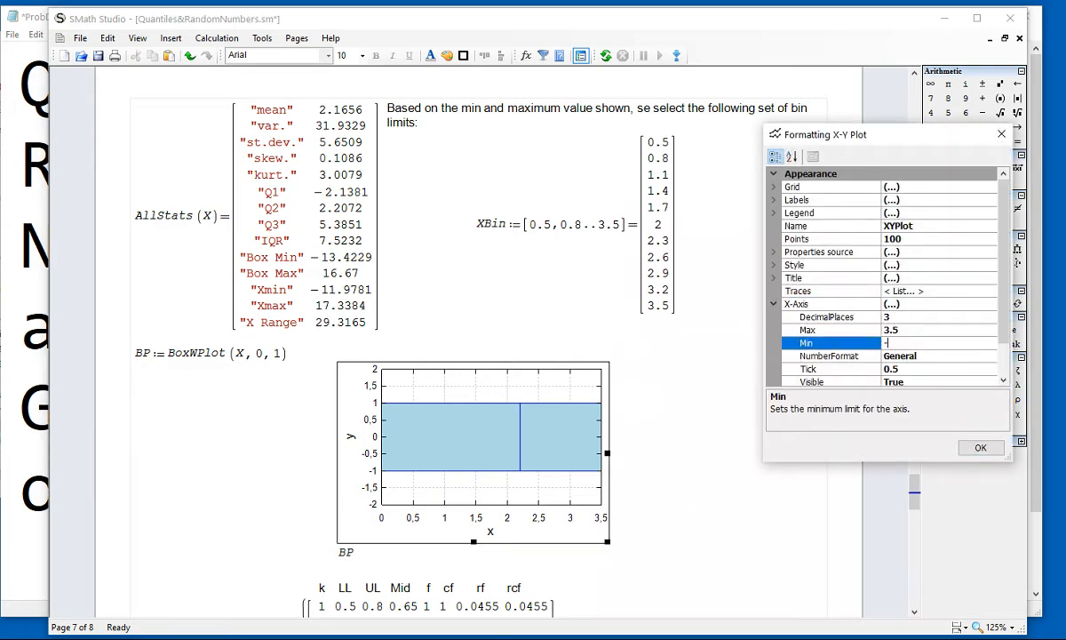
key(Return)
click(908, 329)
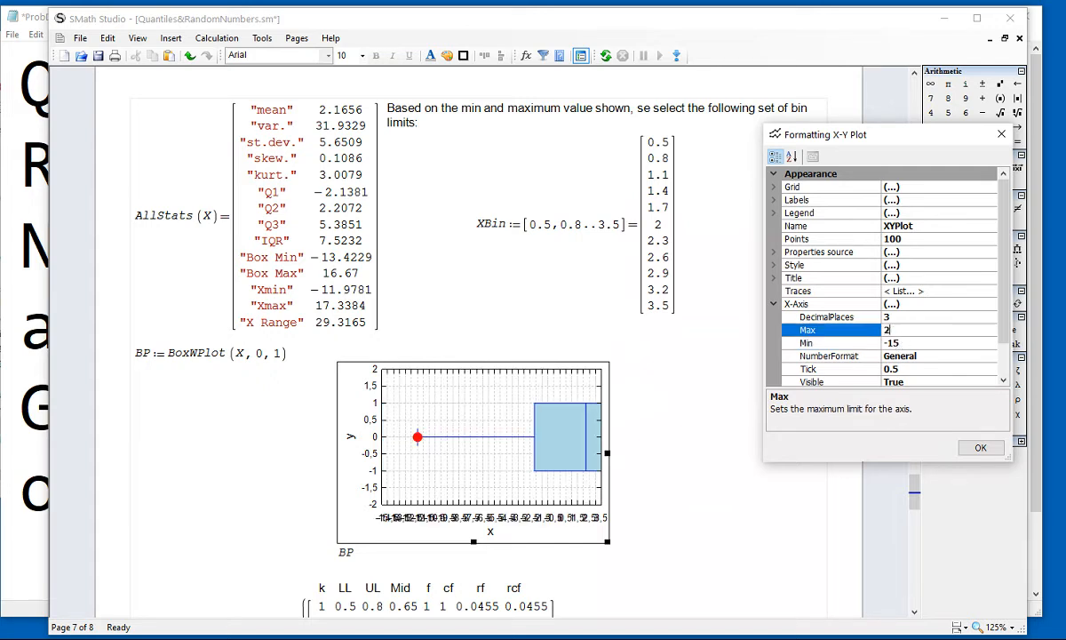
click(905, 369)
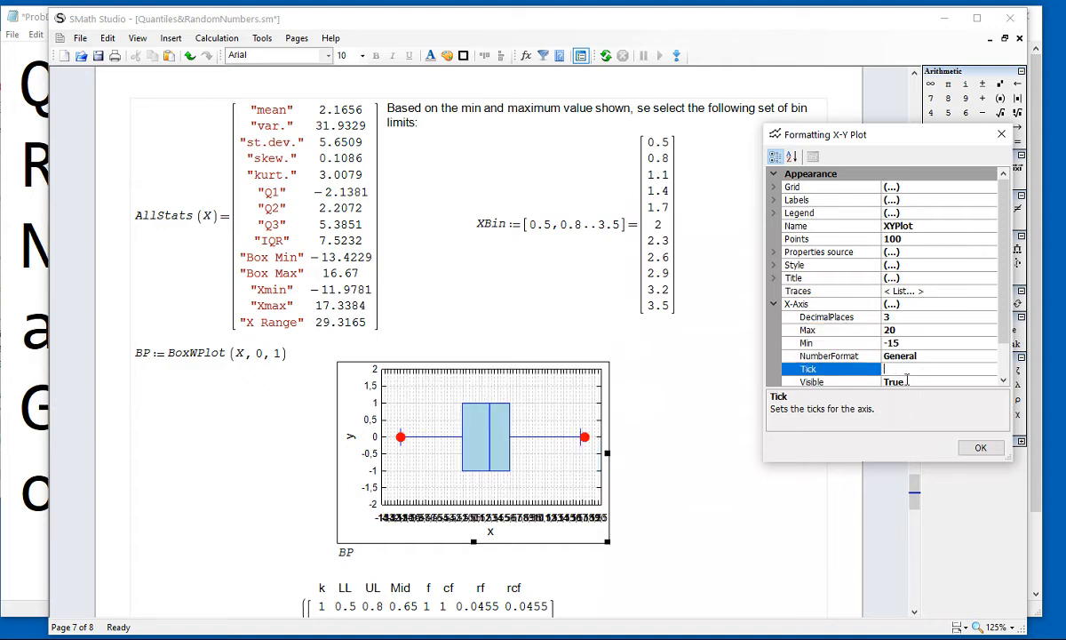
text(5)
key(Return)
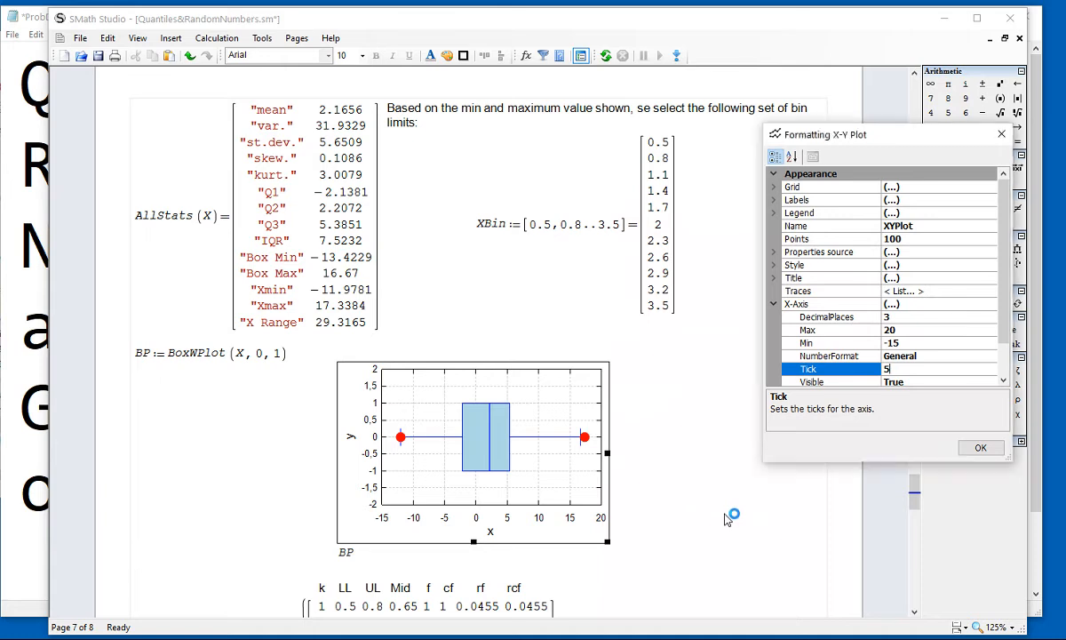
click(977, 448)
Redefine XBin below its existing definition as a range starting at -10, with second value 2 and end value 15
scroll(644, 432, down, 2)
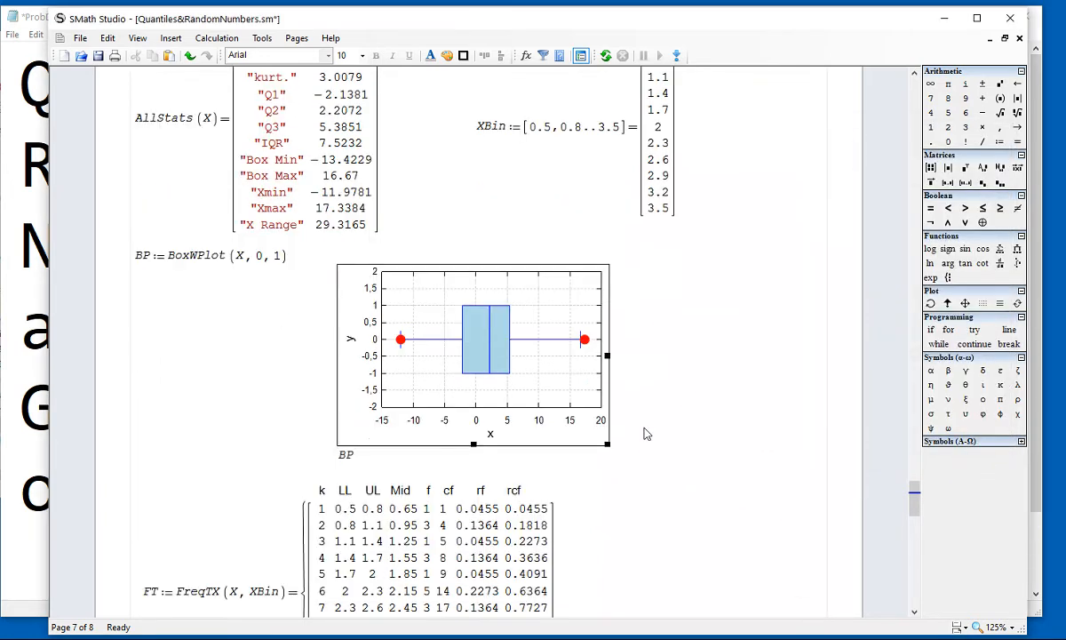
scroll(646, 433, up, 3)
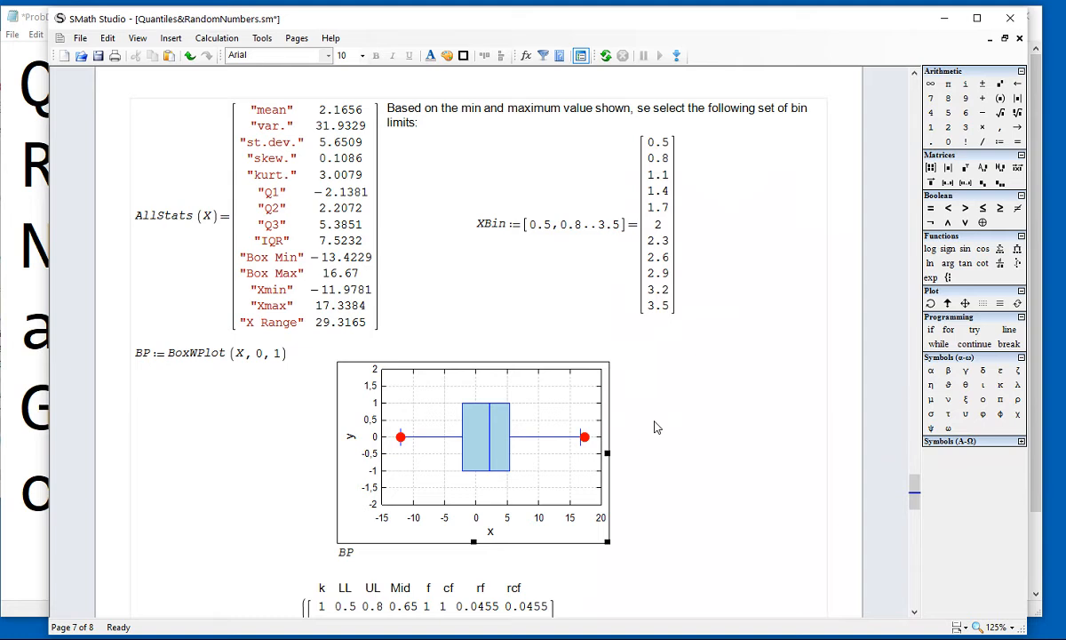
mouse_move(536, 230)
click(442, 268)
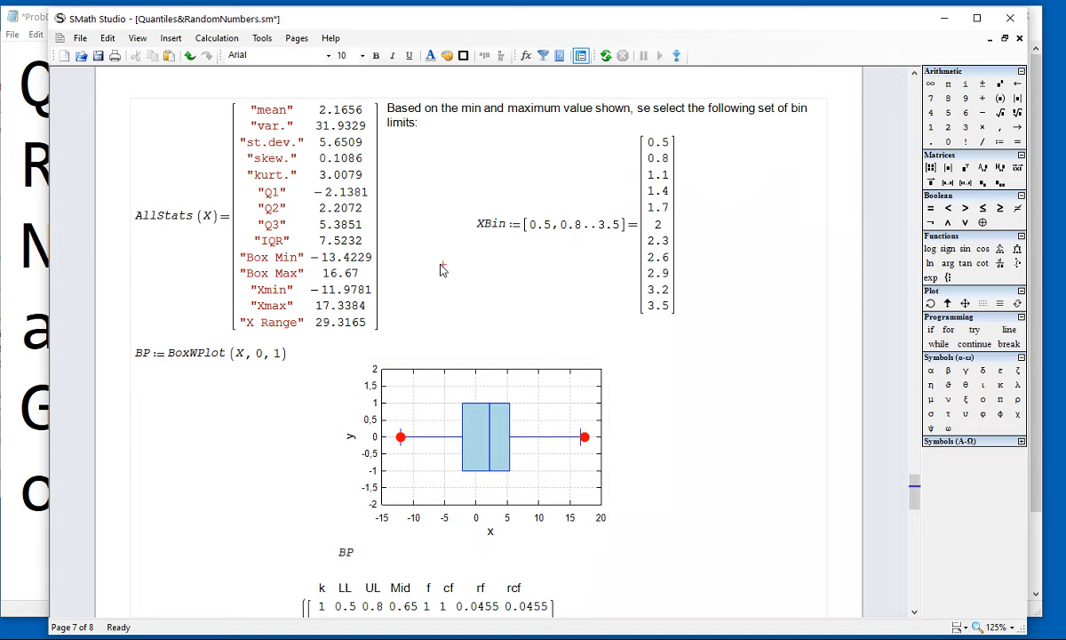
text(XB)
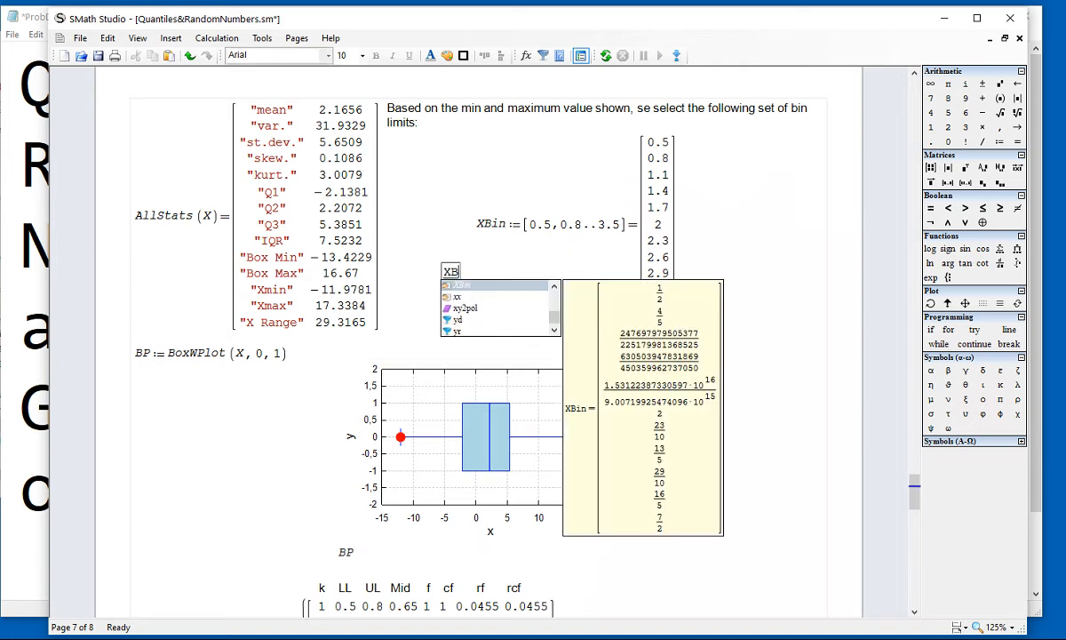
key(Return)
text(:= )
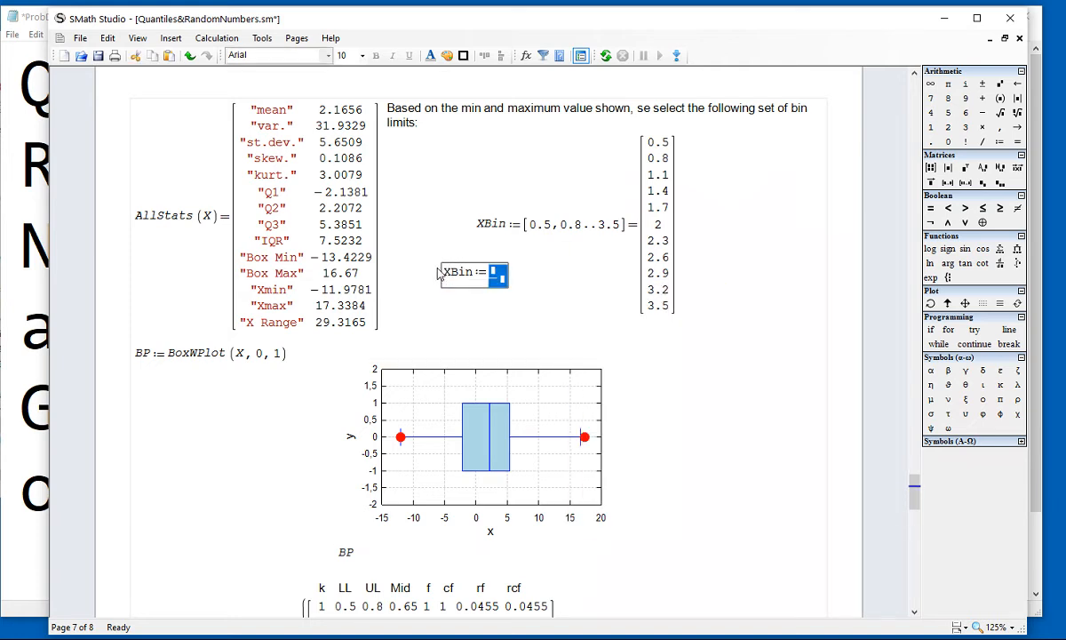
text(range)
key(Return)
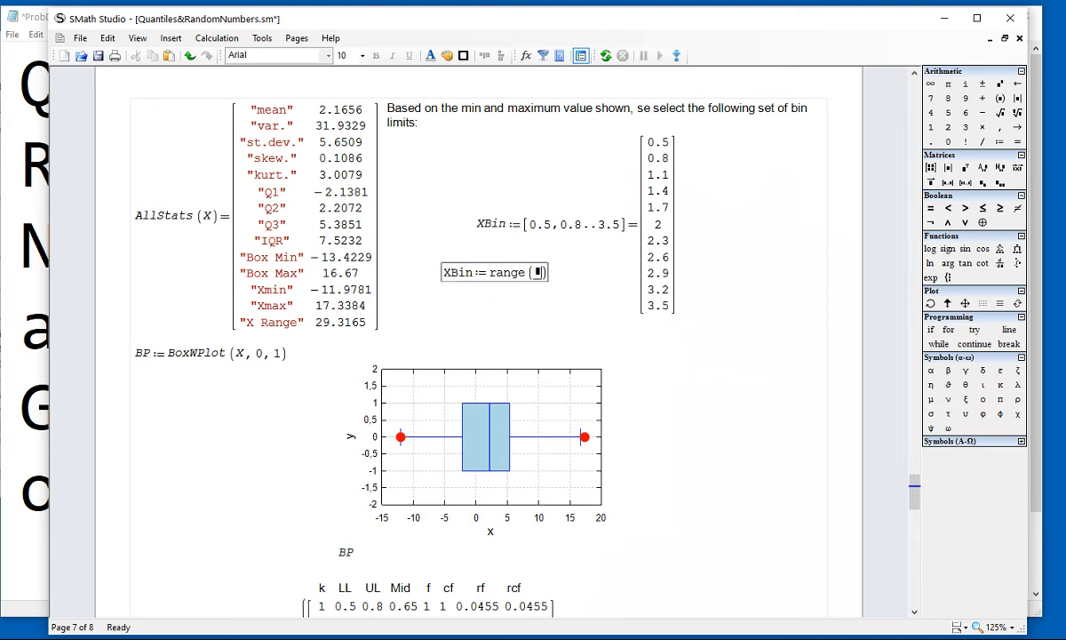
text(-10,)
text(15,)
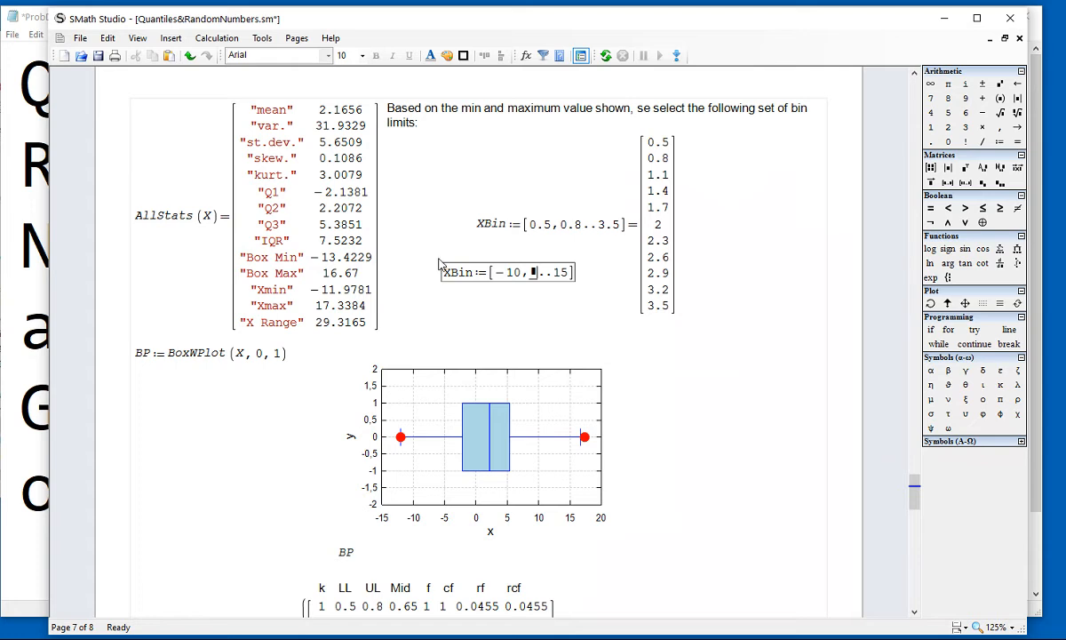
key(Return)
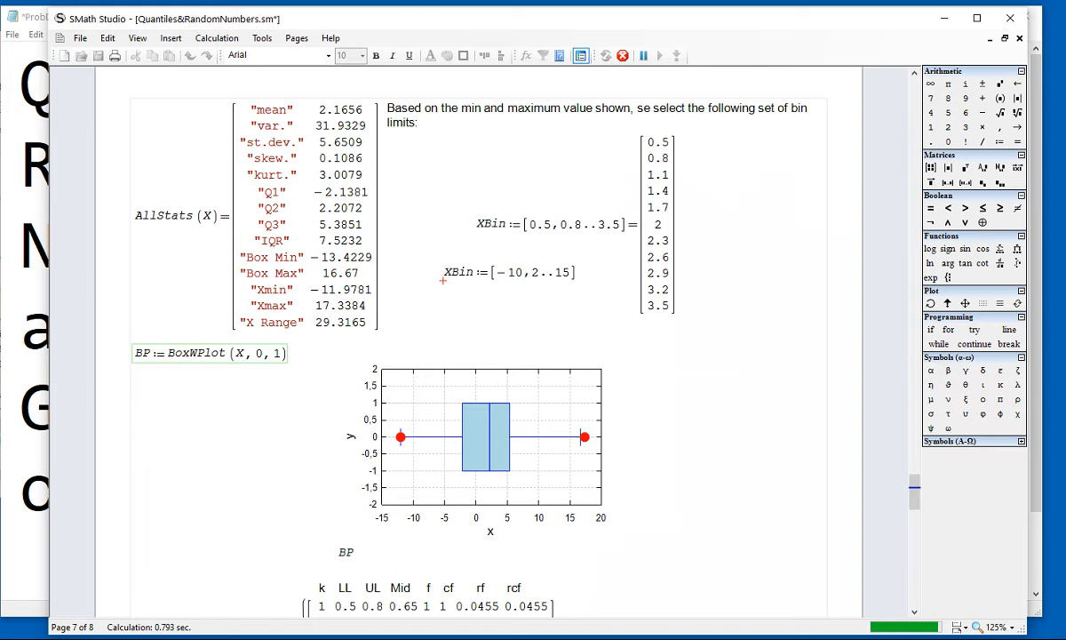
Delete the old XBin definition with the 0.5 to 3.5 range and move the new XBin definition up into its place
click(673, 221)
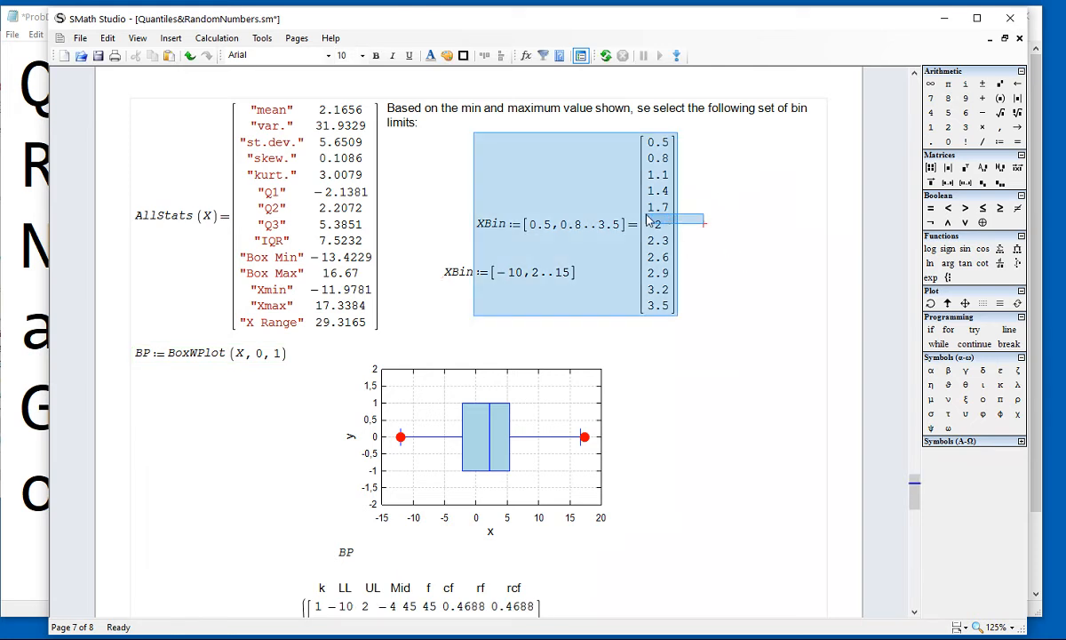
key(Delete)
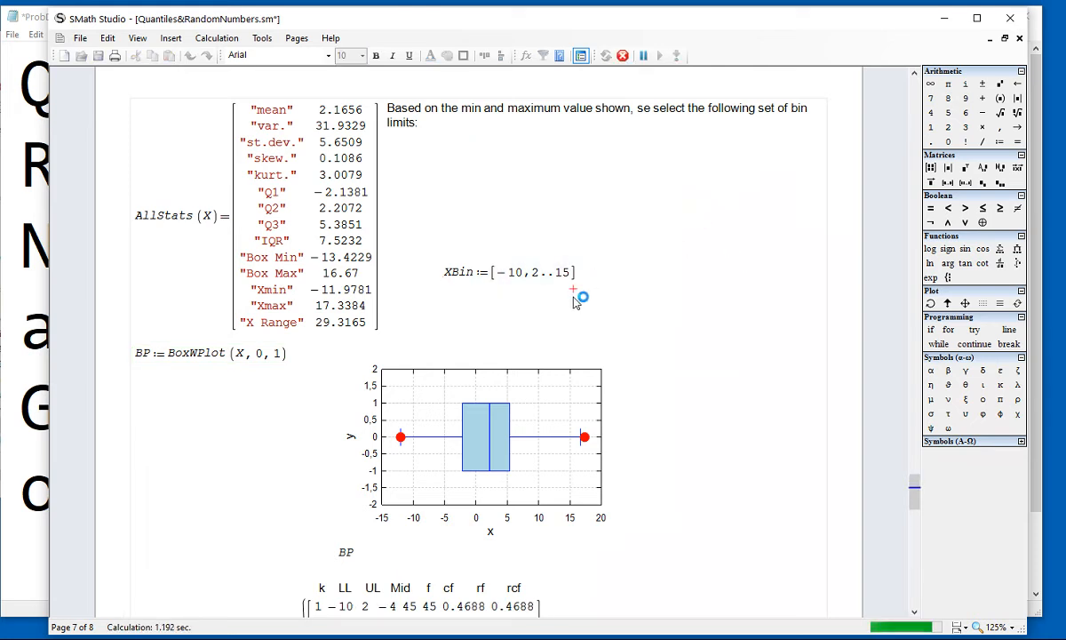
drag(573, 288, 414, 247)
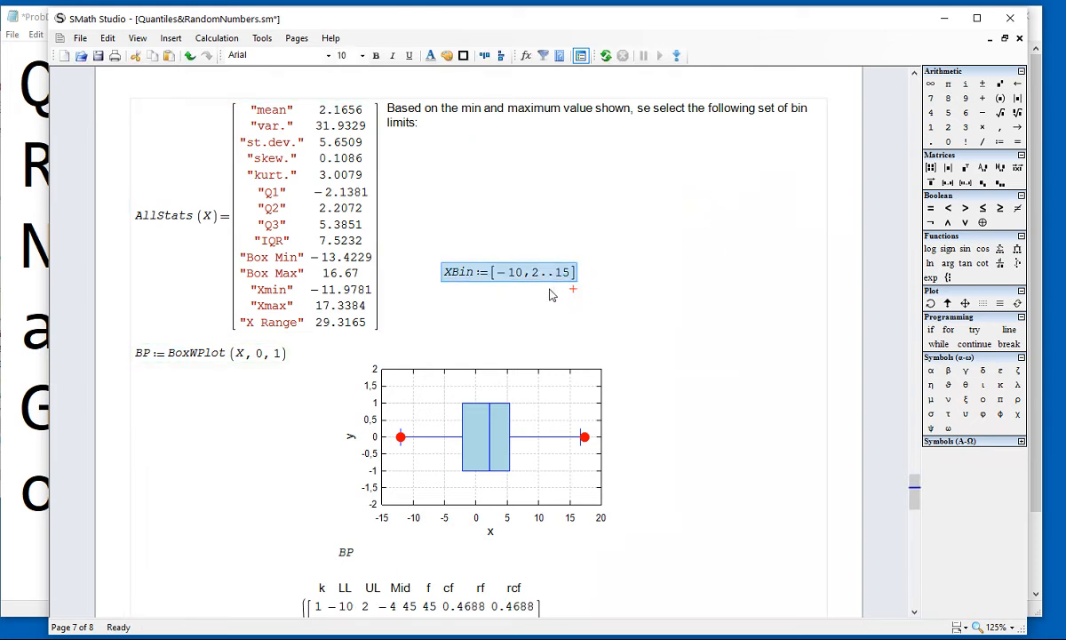
drag(544, 283, 549, 233)
click(597, 248)
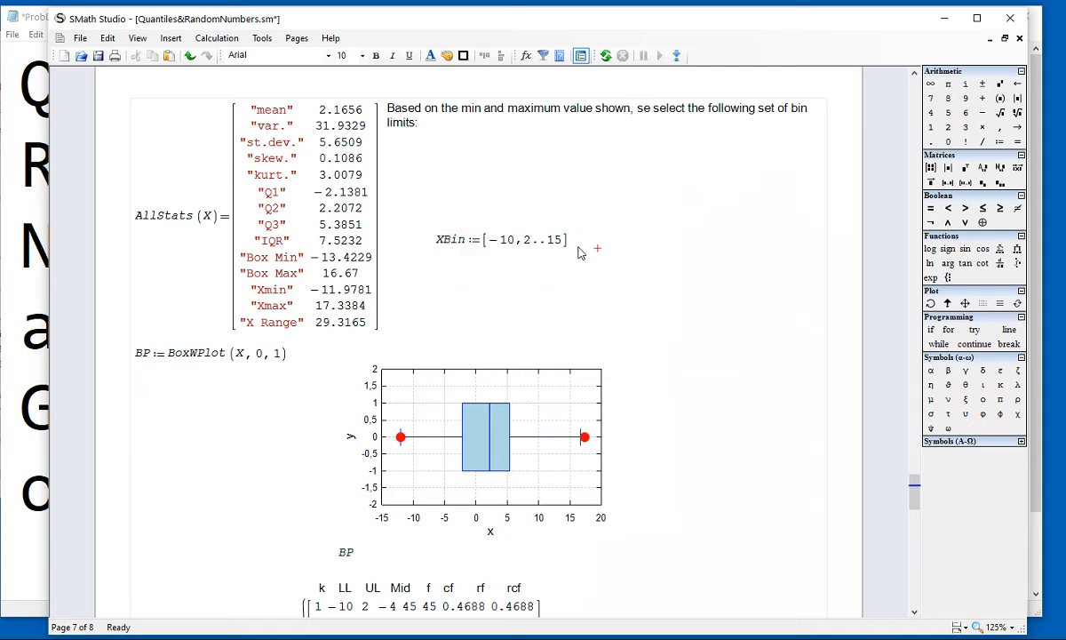
Evaluate the XBin definition to show its bin limits and change the range's second value to -8
click(567, 246)
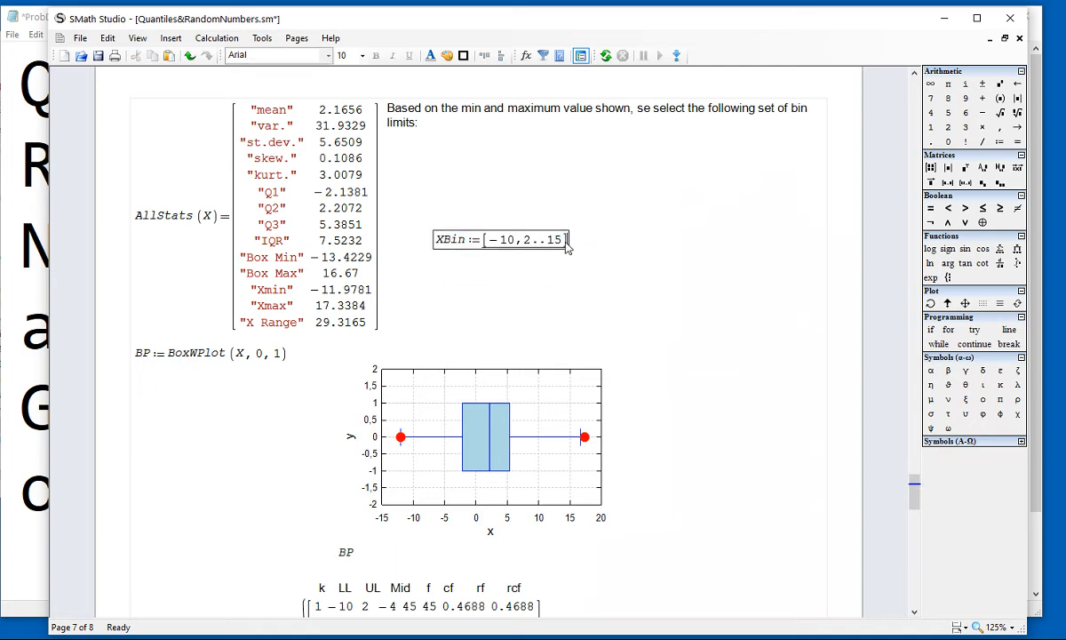
text(=)
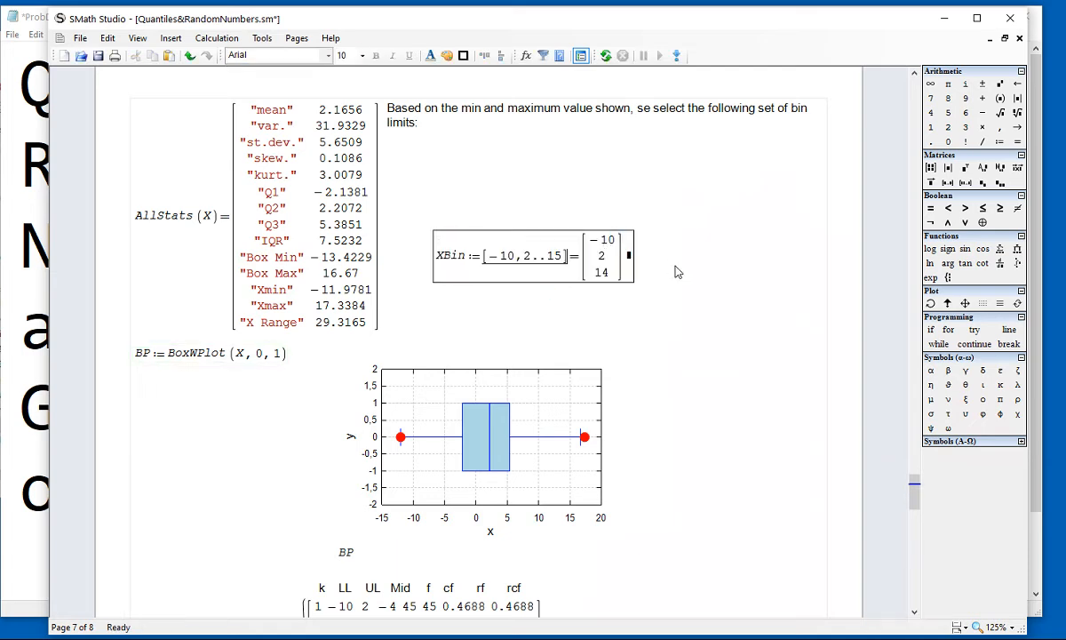
click(529, 260)
key(BackSpace)
text(-8)
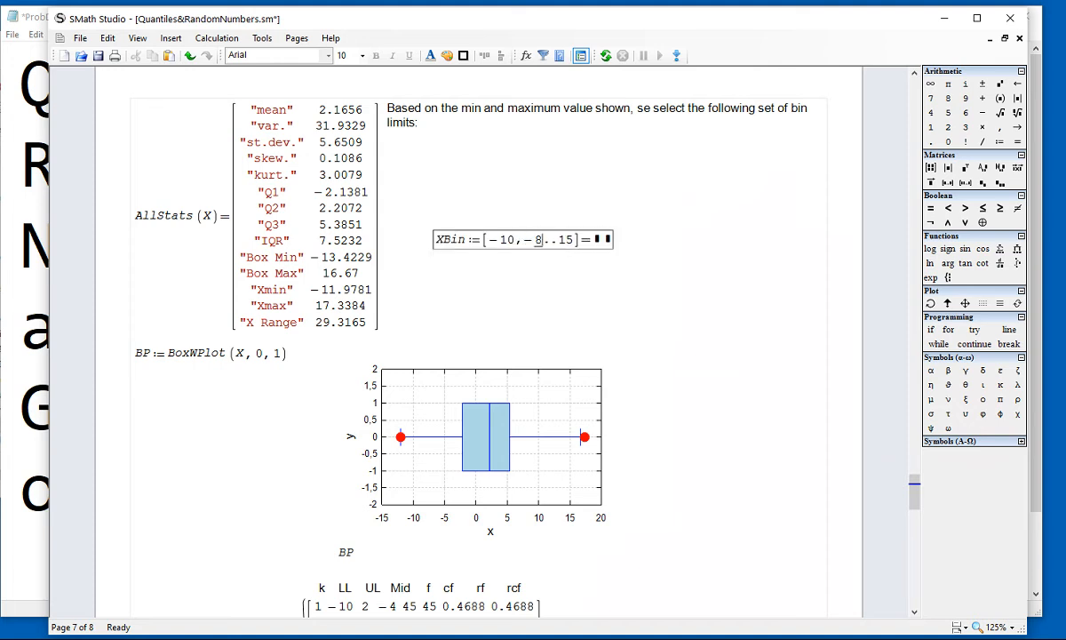
Move the XBin definition up to just below the text about the bin limits
click(434, 248)
drag(637, 282, 628, 213)
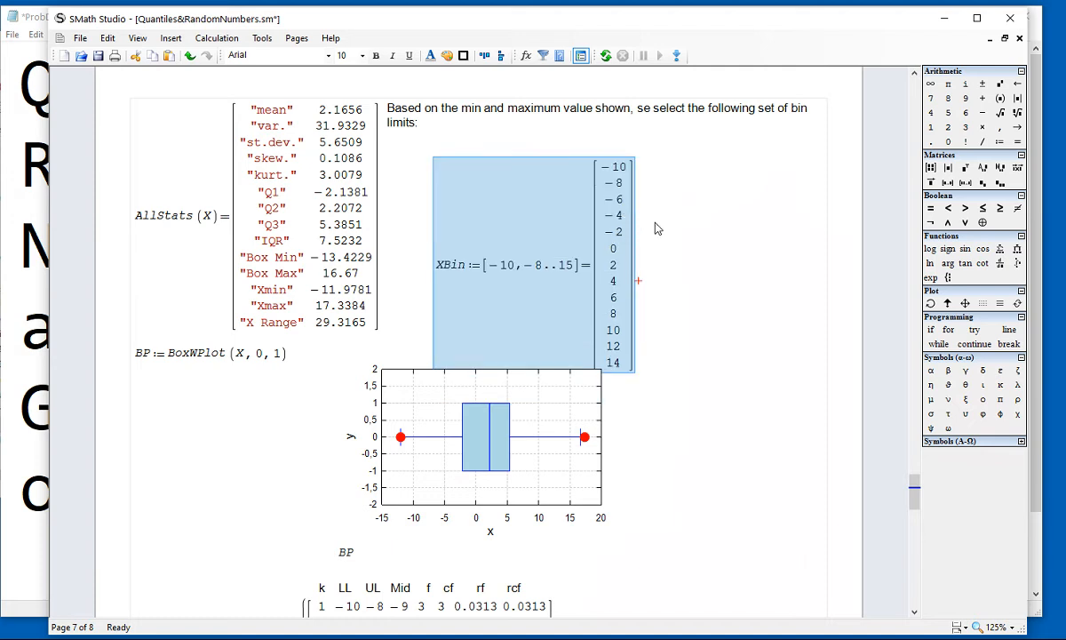
click(669, 274)
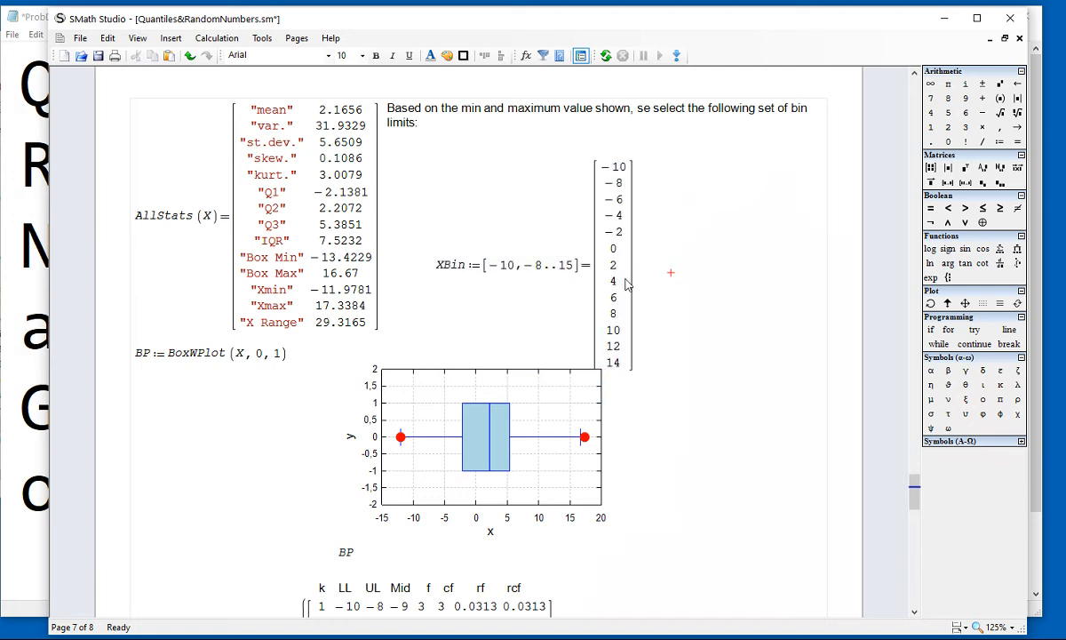
Change the second value of the XBin range to -7, keeping -10 as the start and 15 as the end
click(542, 265)
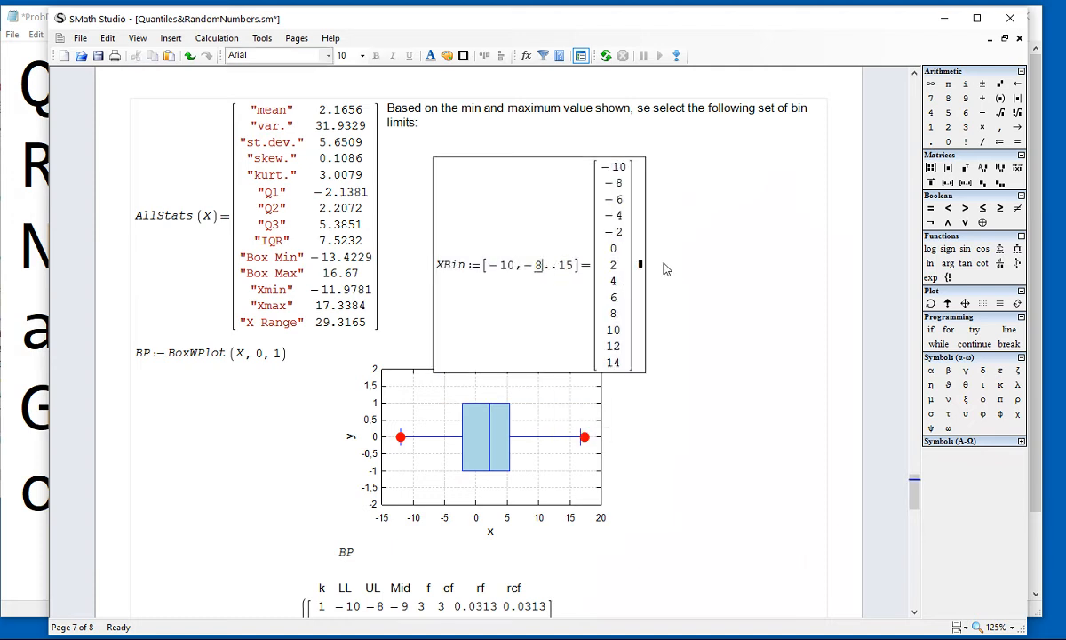
key(BackSpace)
click(435, 174)
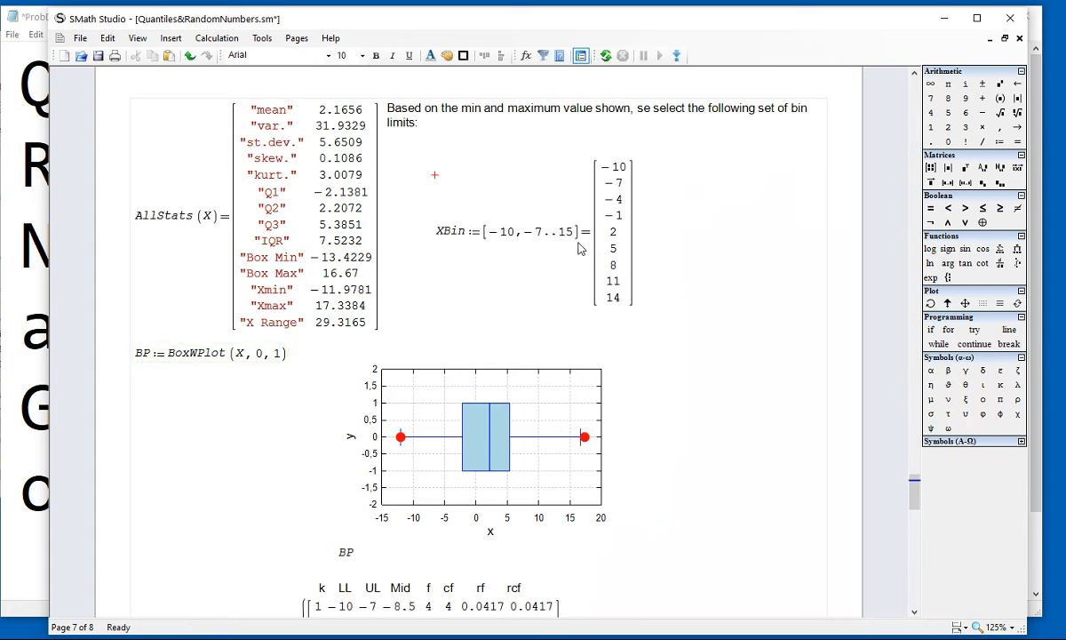
Examine the frequency tables FT and Freq and the histogram H against the new bin limits
scroll(709, 331, down, 6)
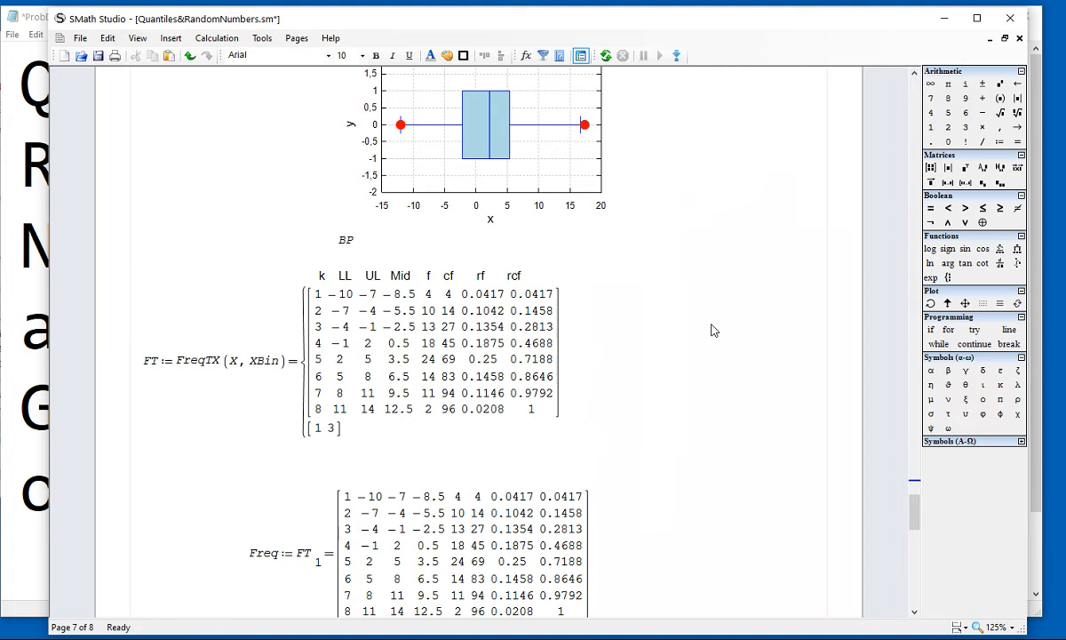
scroll(572, 315, down, 1)
scroll(571, 314, down, 4)
mouse_move(571, 315)
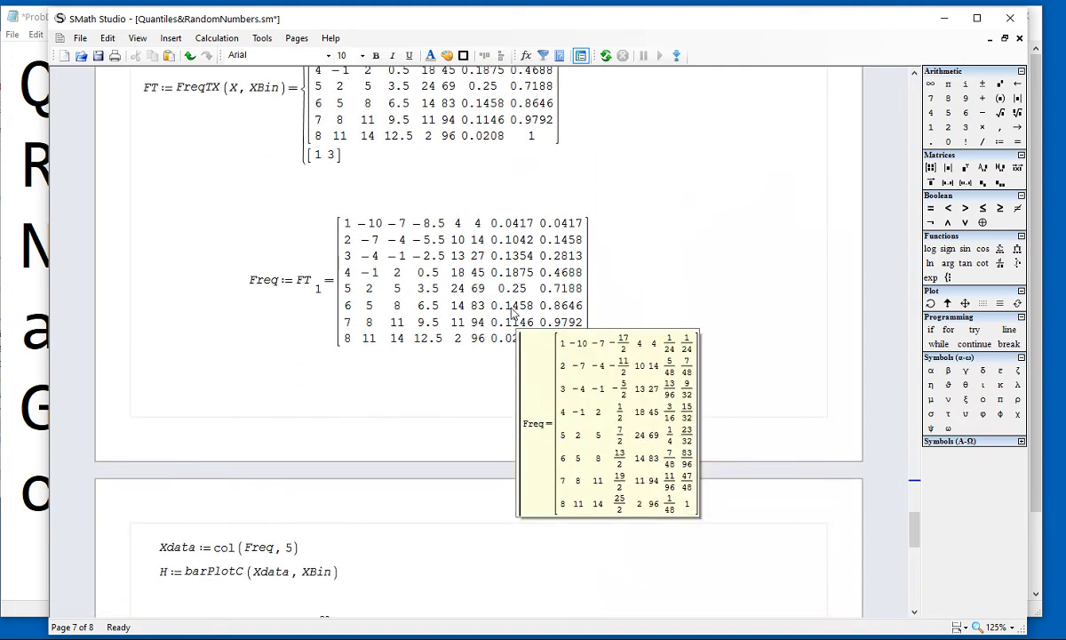
scroll(507, 311, down, 5)
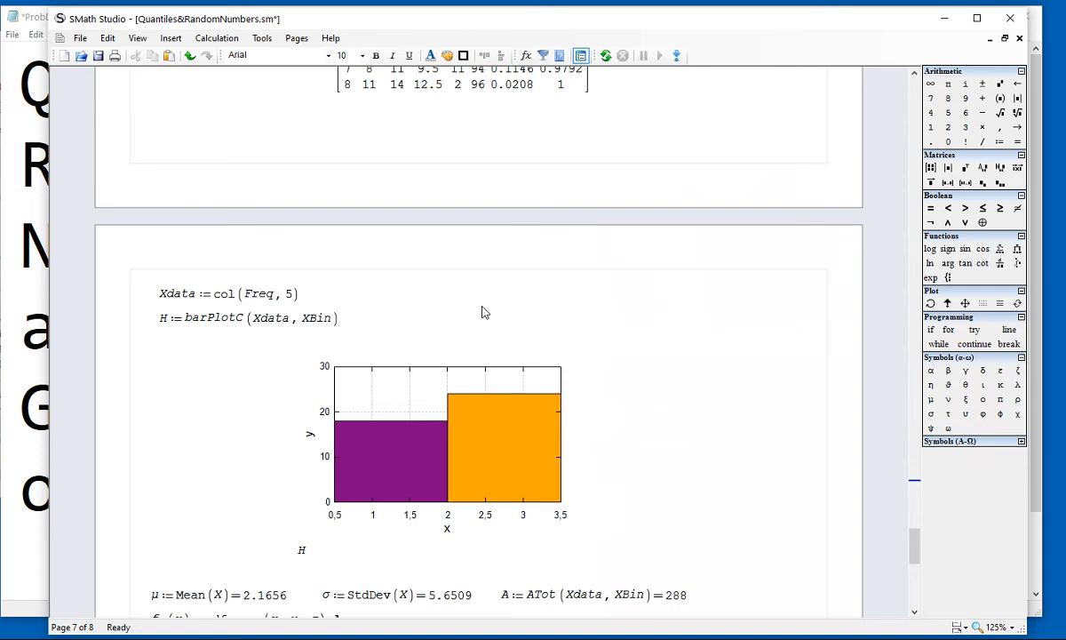
scroll(484, 311, up, 8)
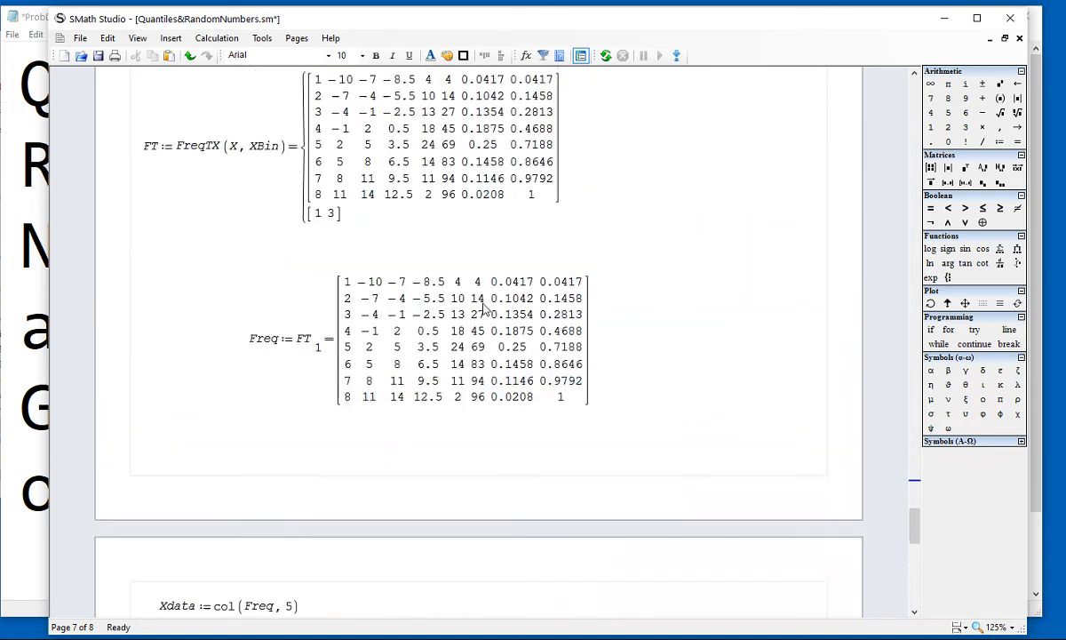
scroll(484, 306, up, 7)
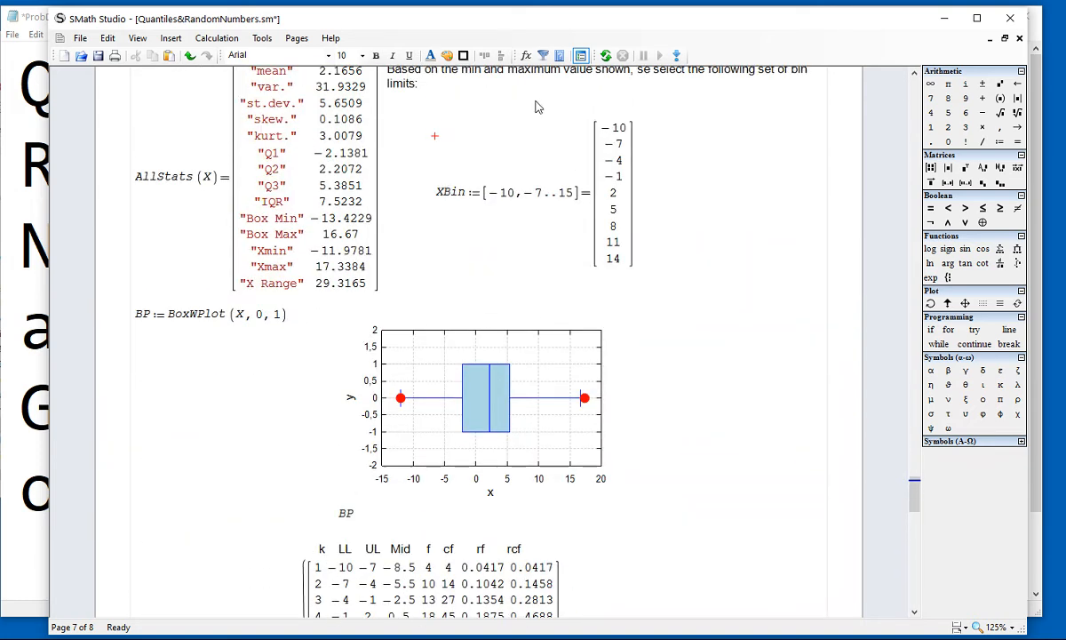
Format the X-axis of the histogram H plot with a minimum of -10 and a maximum of 14
scroll(535, 105, down, 3)
scroll(588, 218, down, 12)
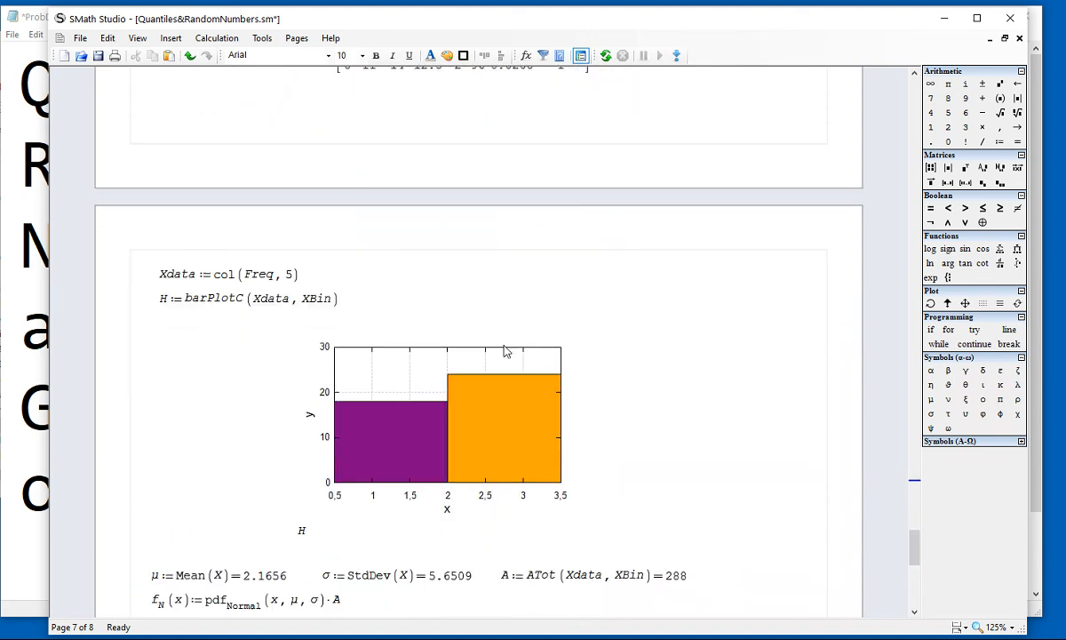
double_click(468, 431)
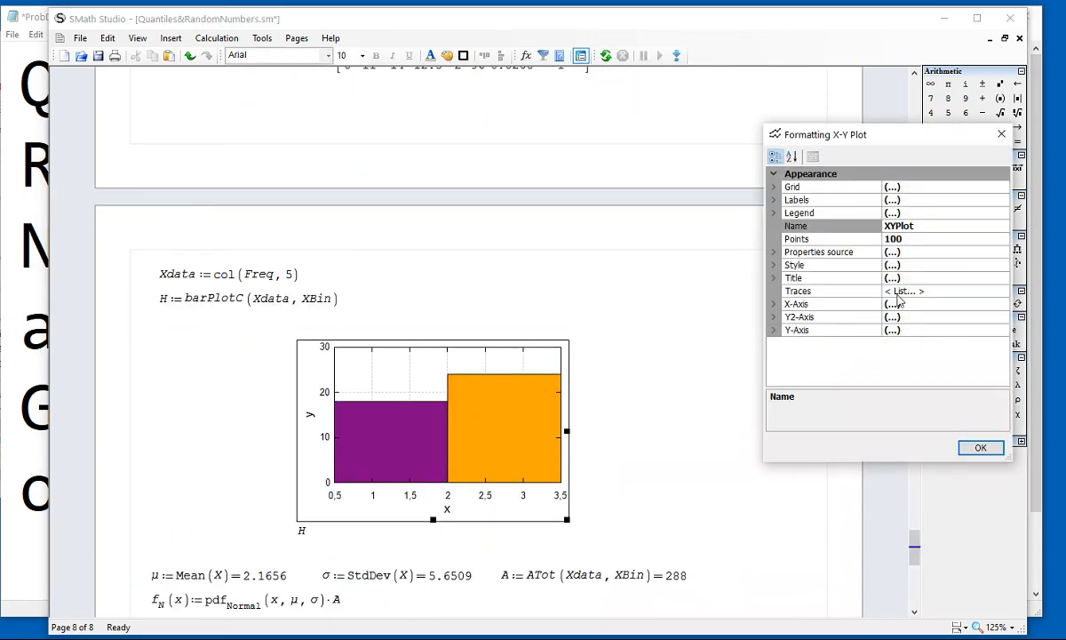
click(773, 304)
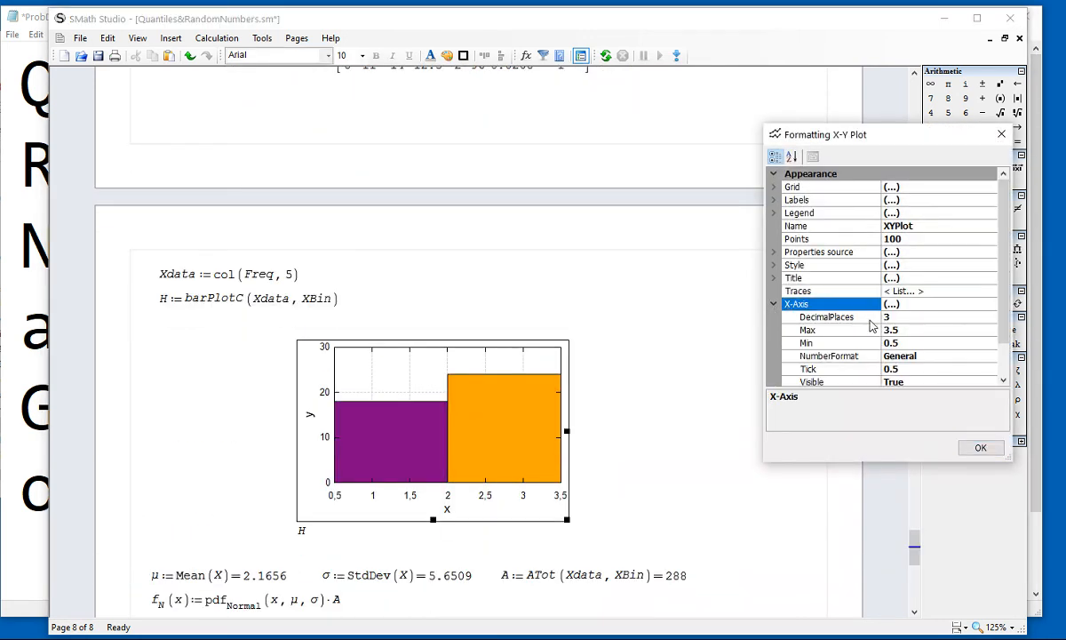
click(906, 345)
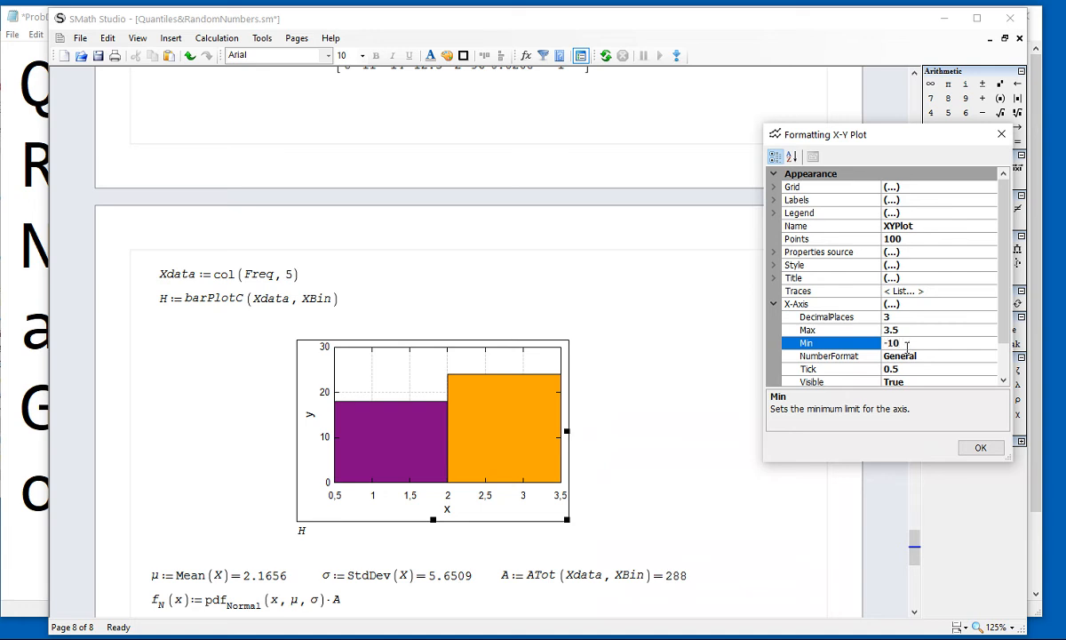
key(Up)
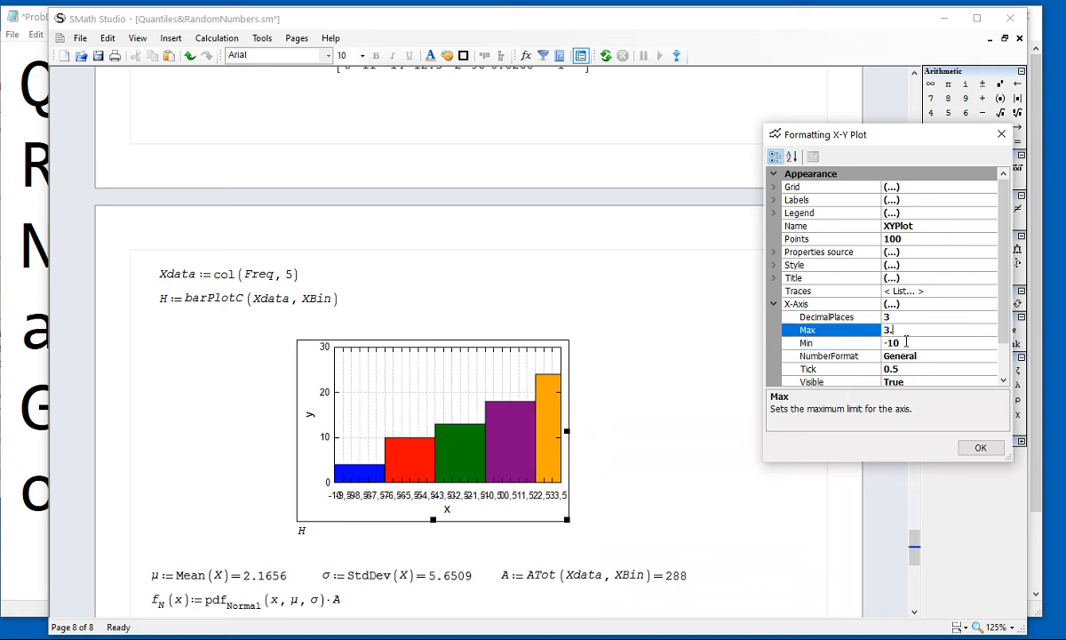
key(Return)
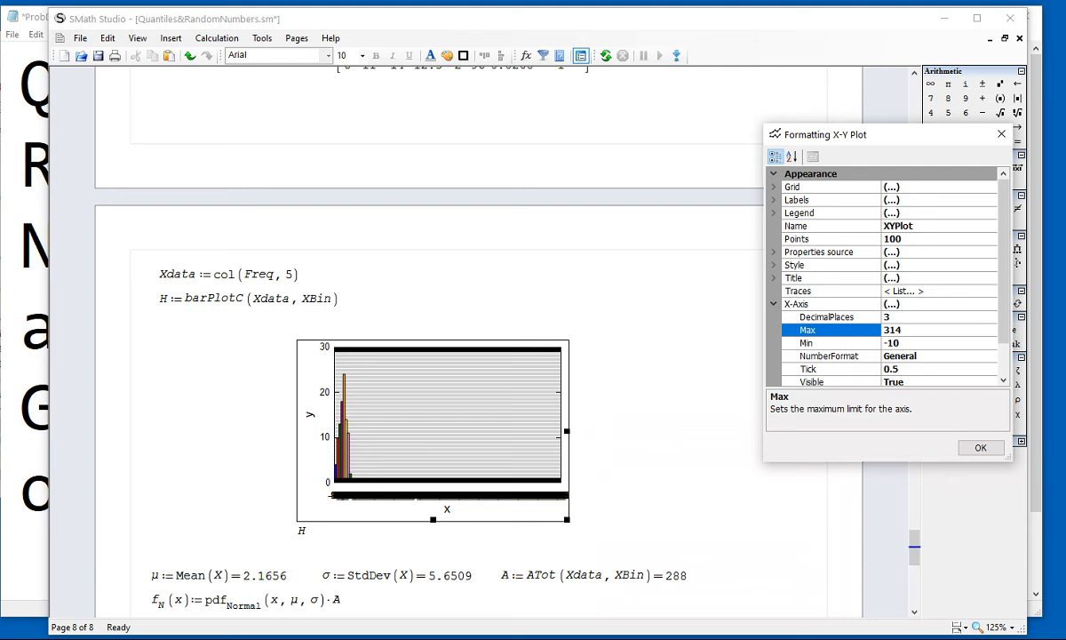
key(BackSpace)
click(924, 347)
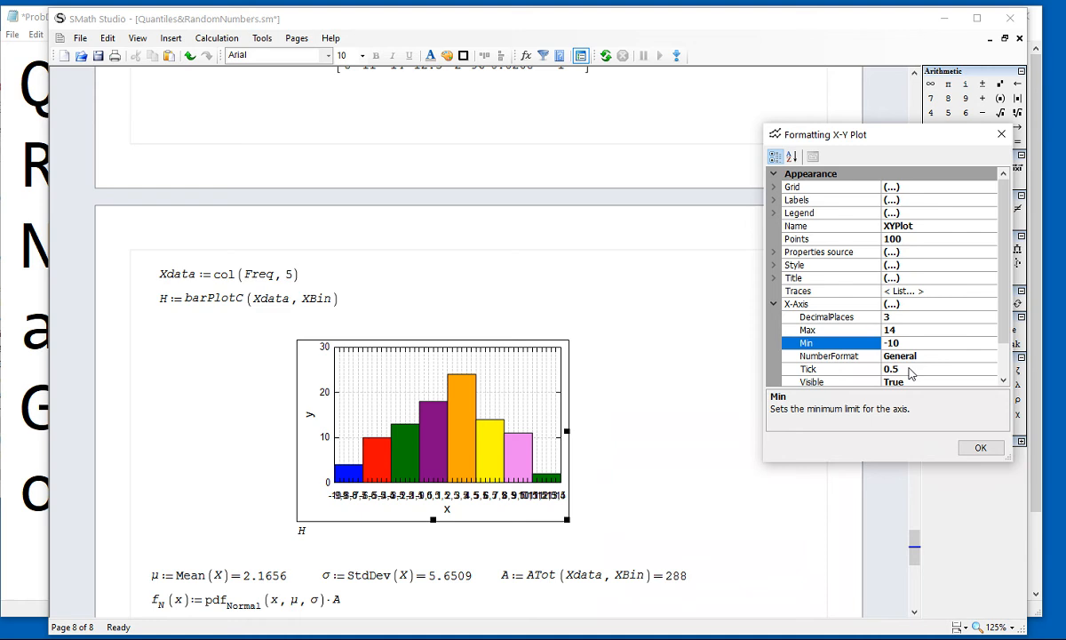
Set the X-axis tick of the histogram H plot to 2 and accept the plot formatting
click(914, 371)
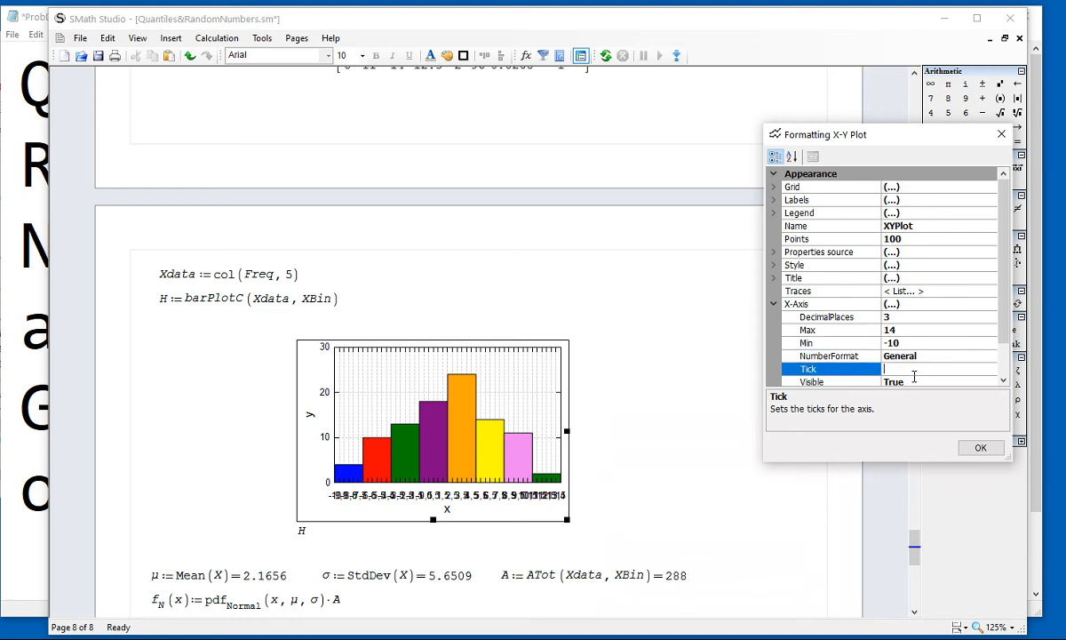
text(2)
key(Return)
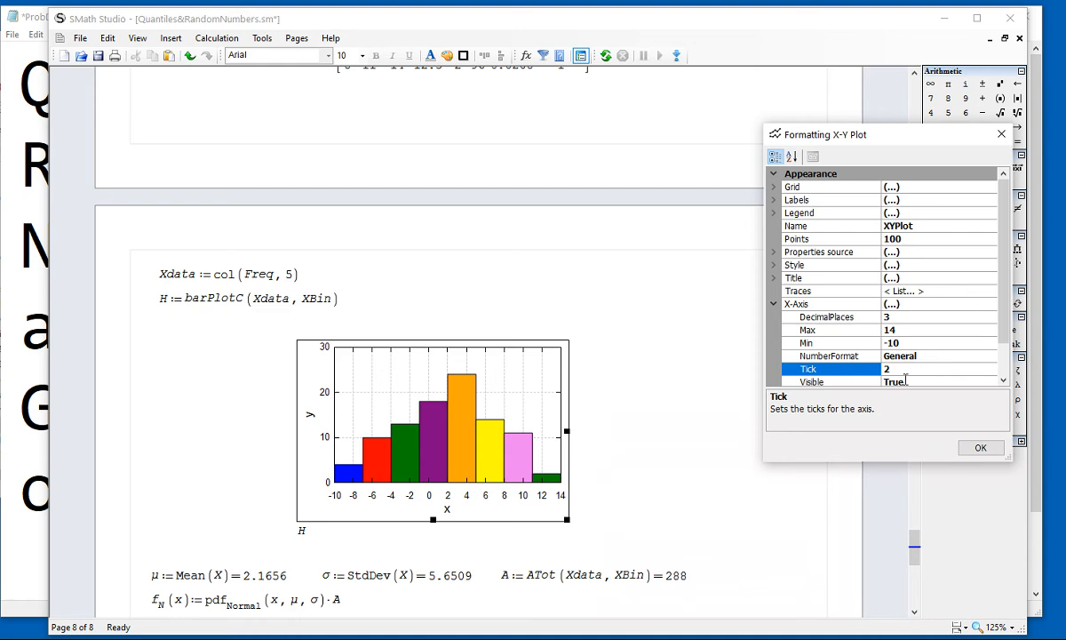
scroll(904, 379, down, 1)
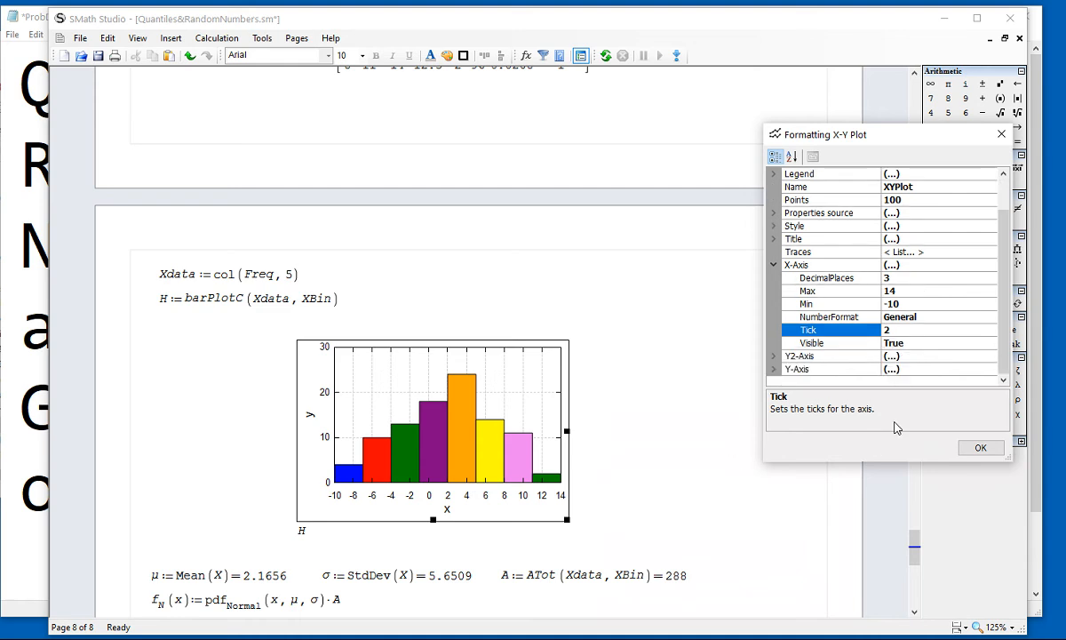
scroll(1006, 247, up, 1)
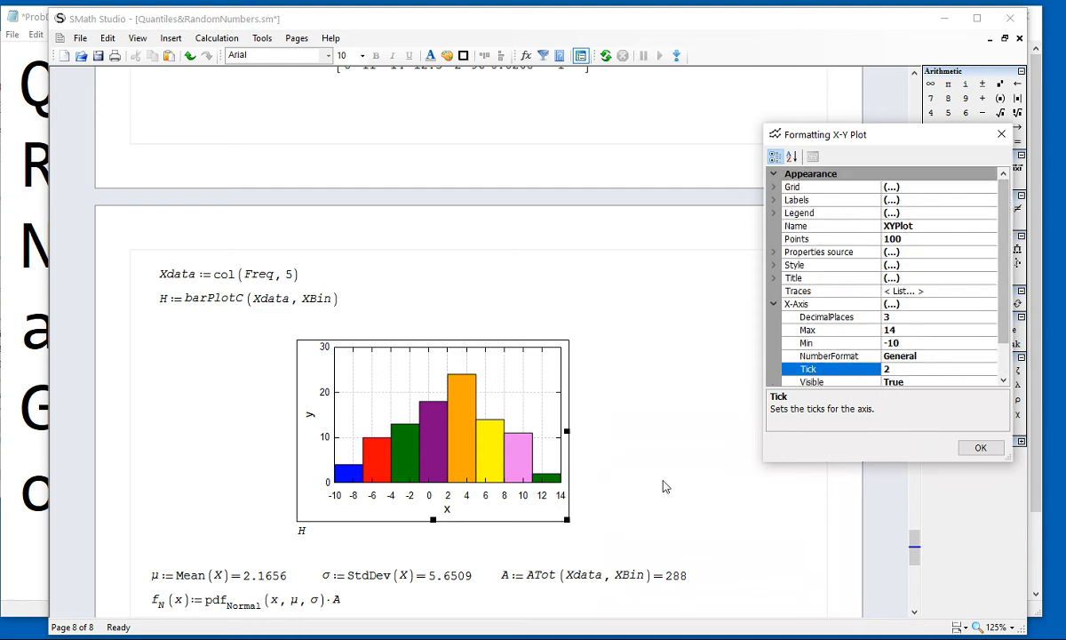
click(981, 447)
Set the X-axis of the plot combining H and f_N(x) to maximum 14 and minimum -10, and recalculate to redraw the curve
scroll(764, 583, down, 5)
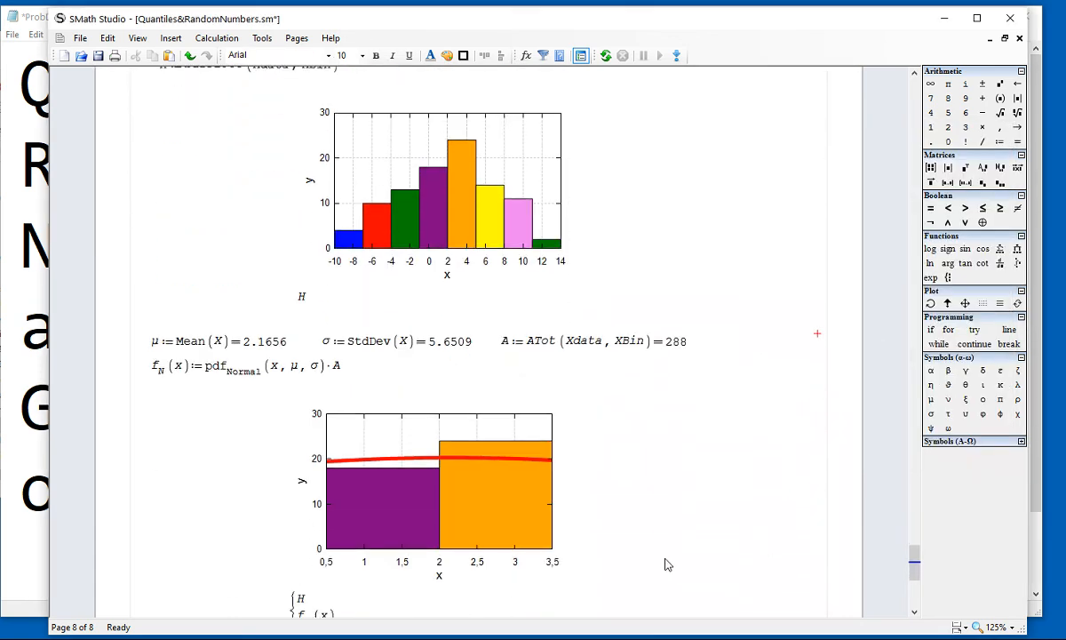
scroll(487, 533, down, 1)
double_click(488, 497)
click(796, 304)
click(773, 304)
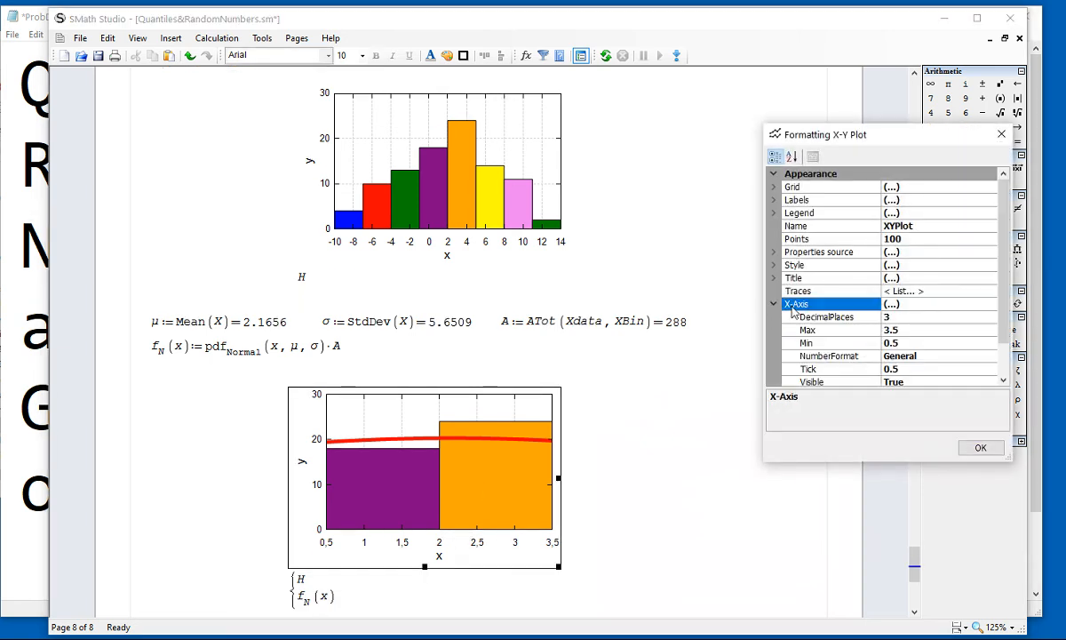
click(899, 333)
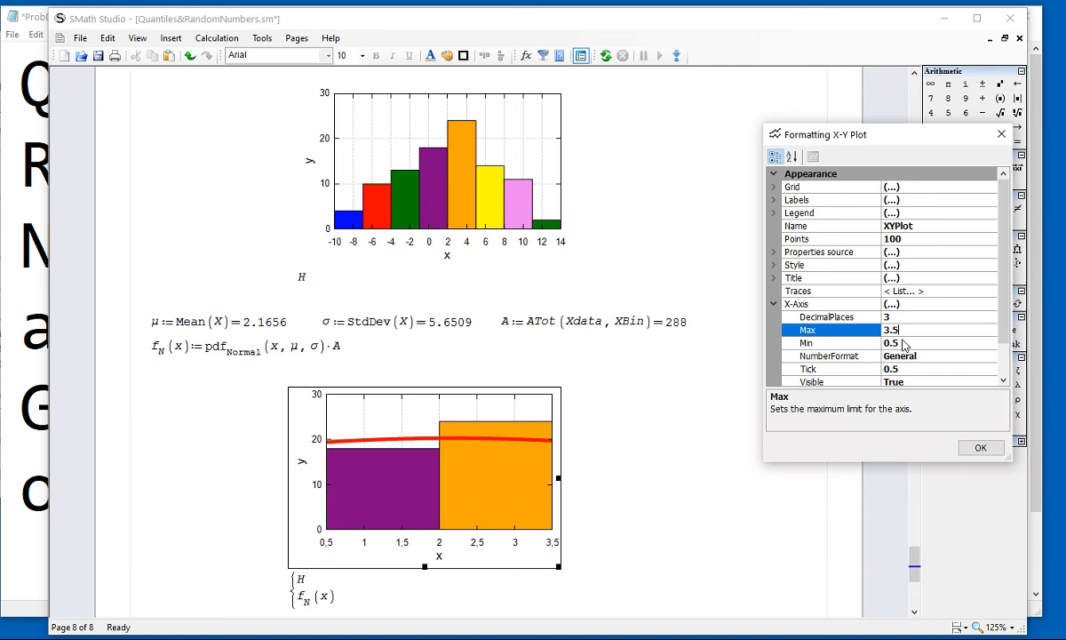
text(14)
click(905, 344)
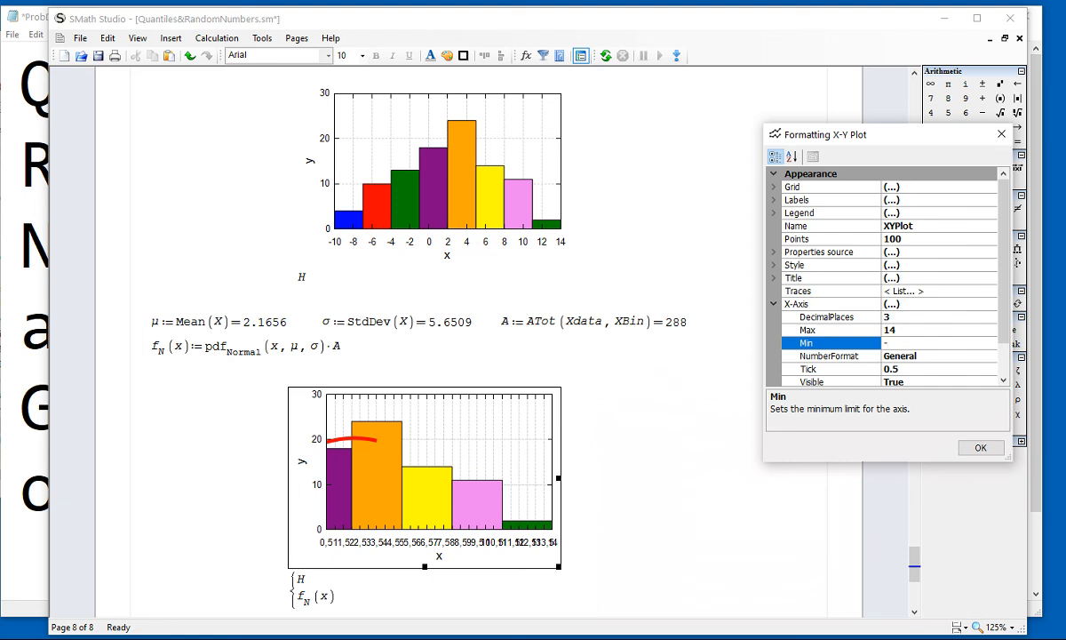
text(-10)
click(978, 447)
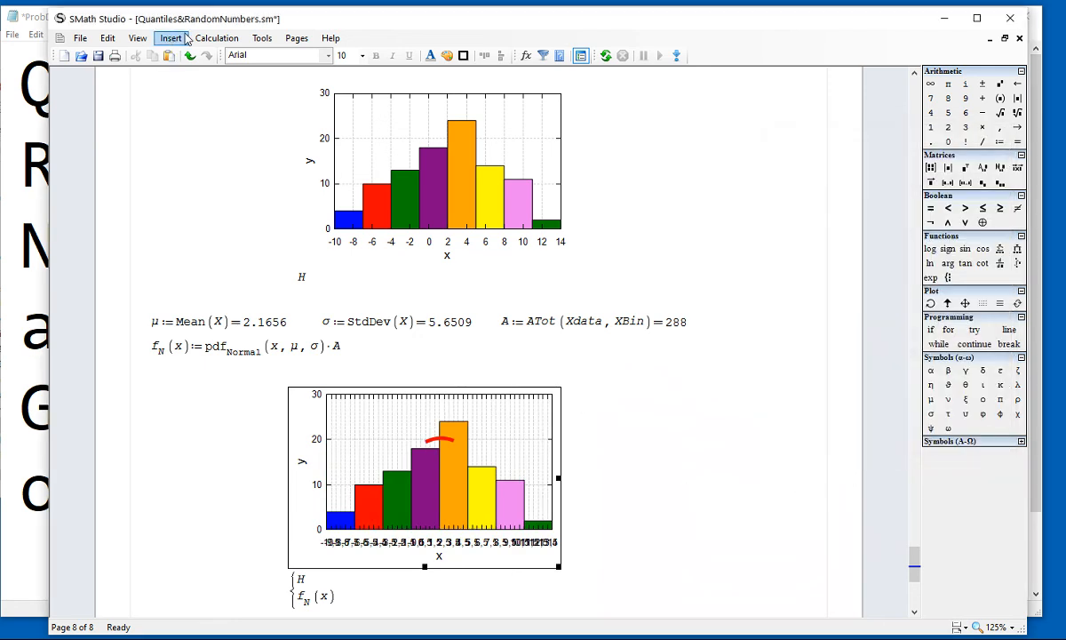
click(217, 38)
click(233, 189)
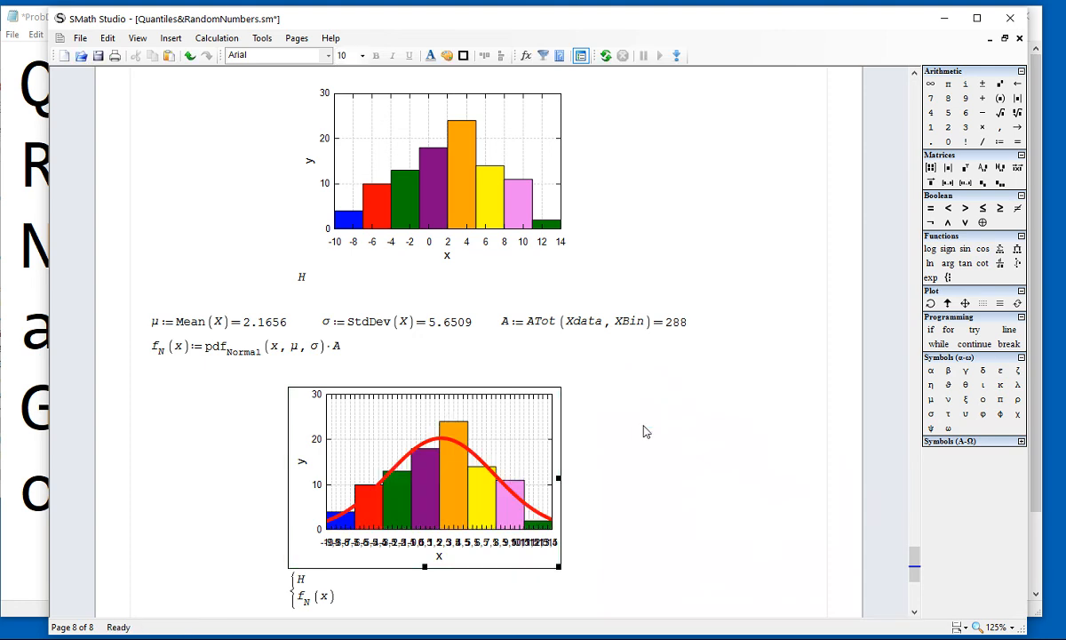
Set the X-axis tick of the plot combining H and f_N(x) to 2 and accept the plot formatting
double_click(538, 519)
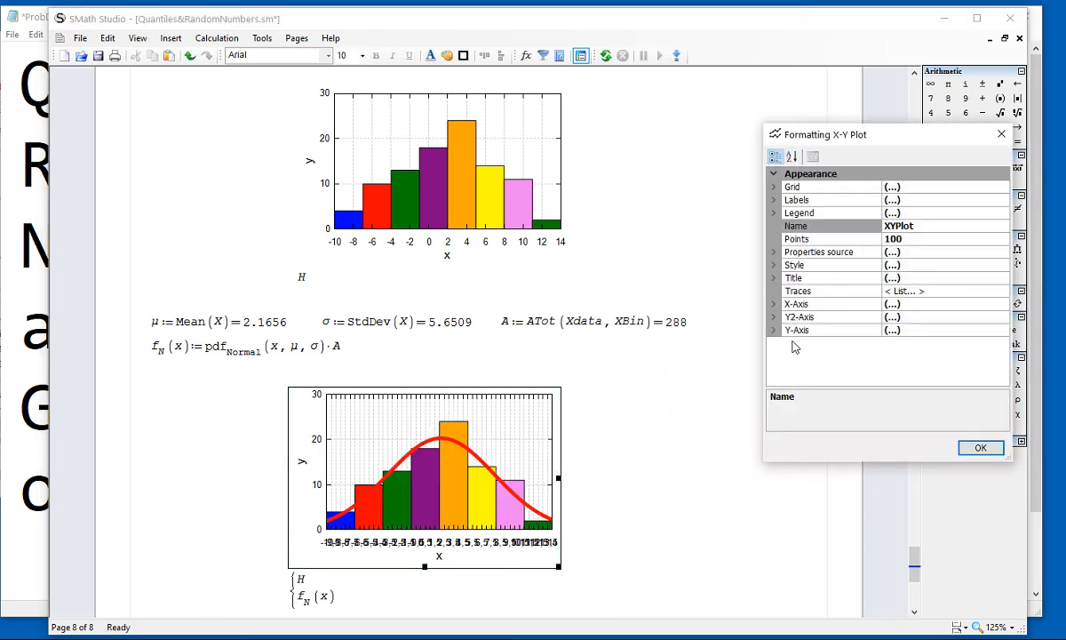
double_click(786, 306)
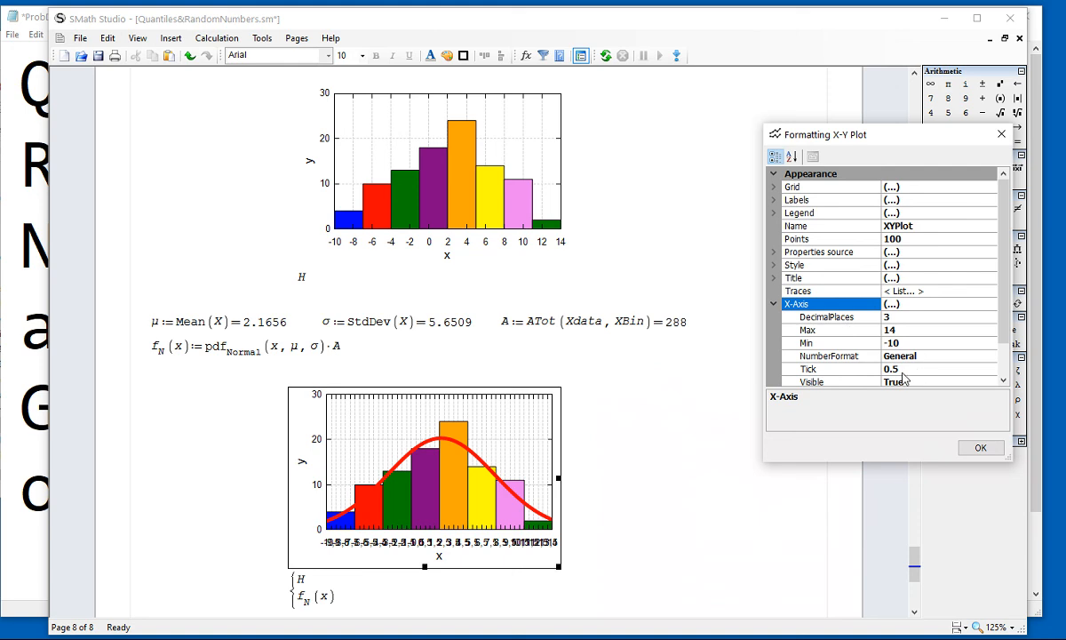
click(896, 369)
key(BackSpace)
key(BackSpace)
text(2)
key(Return)
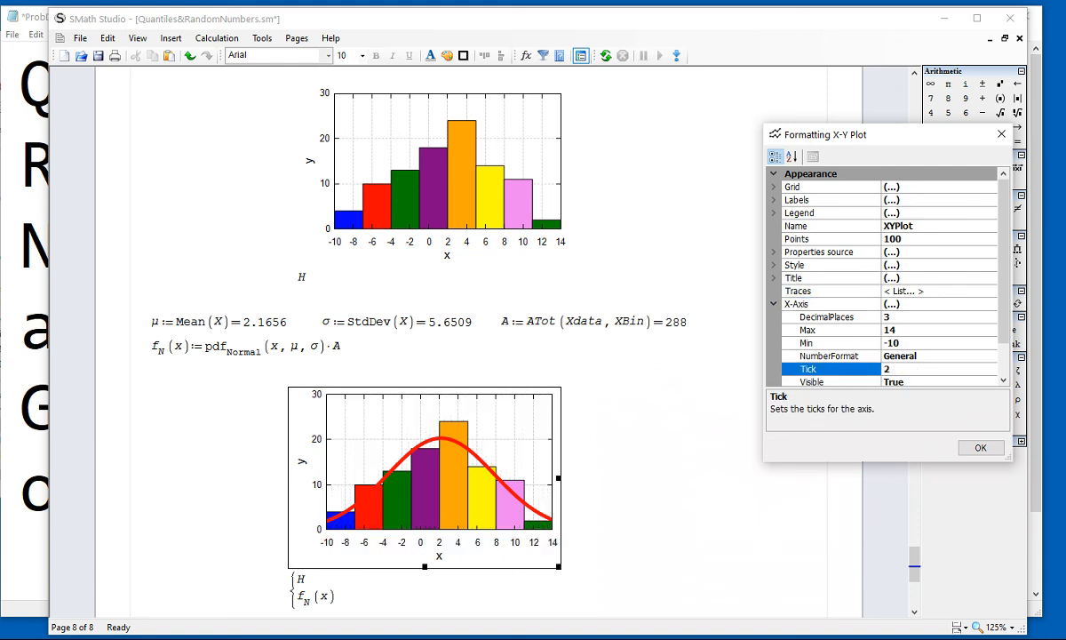
click(978, 447)
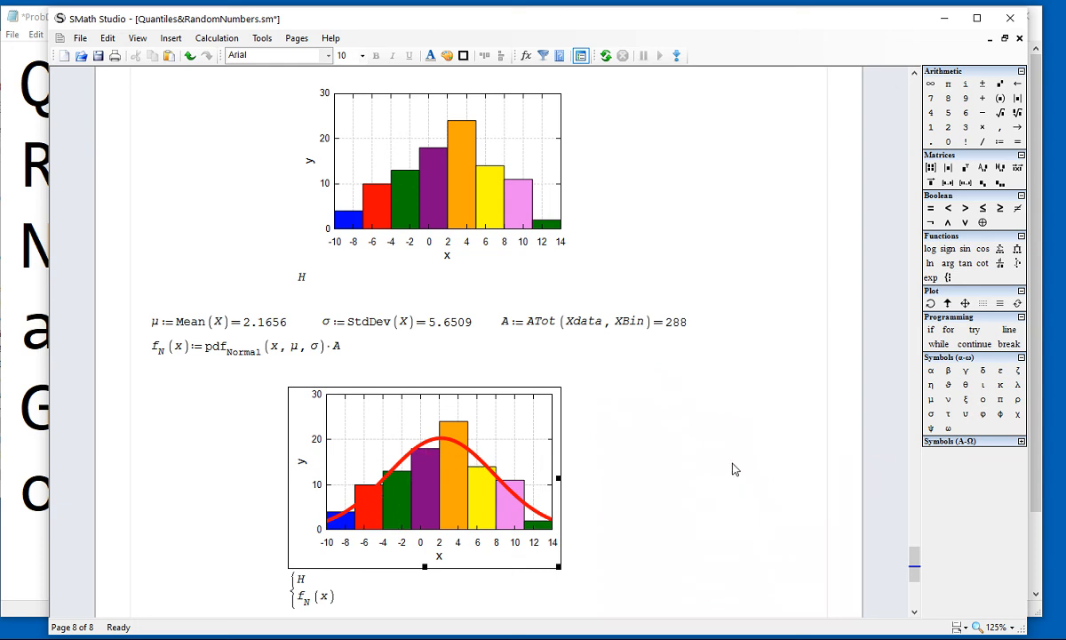
Switch to ProbDistVideoList.txt in Notepad and view the topic title from its first line
scroll(691, 440, up, 1)
drag(914, 558, 918, 594)
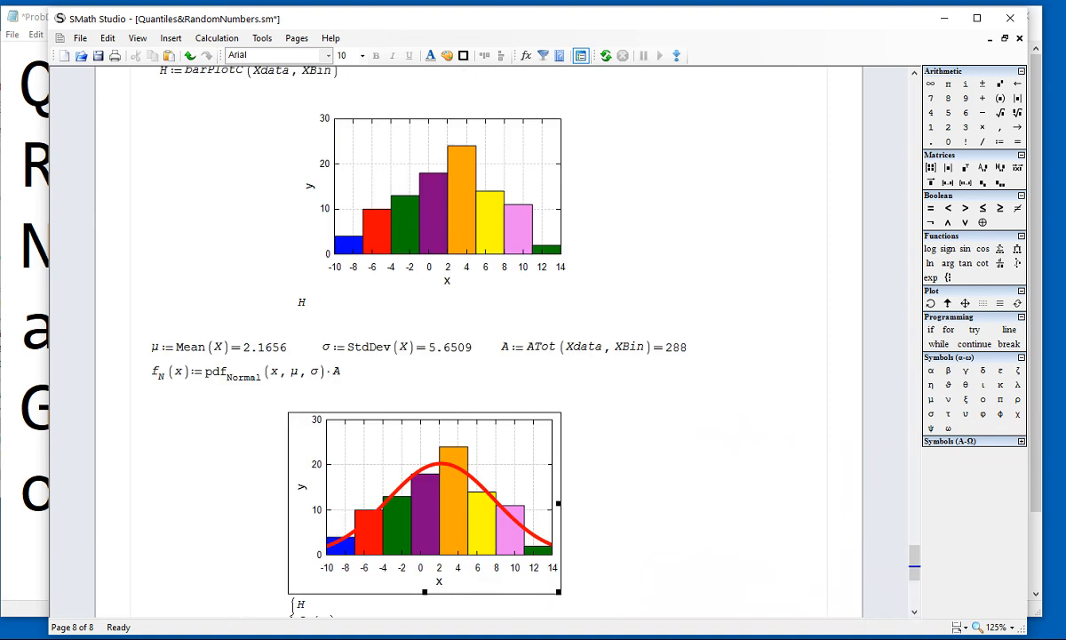
click(45, 563)
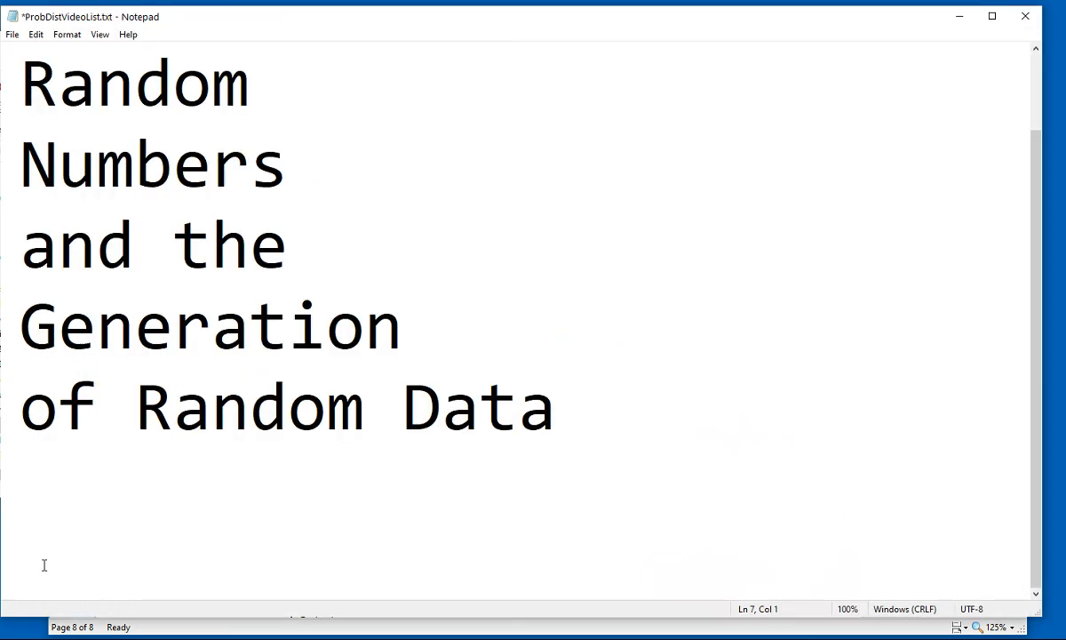
scroll(233, 422, up, 1)
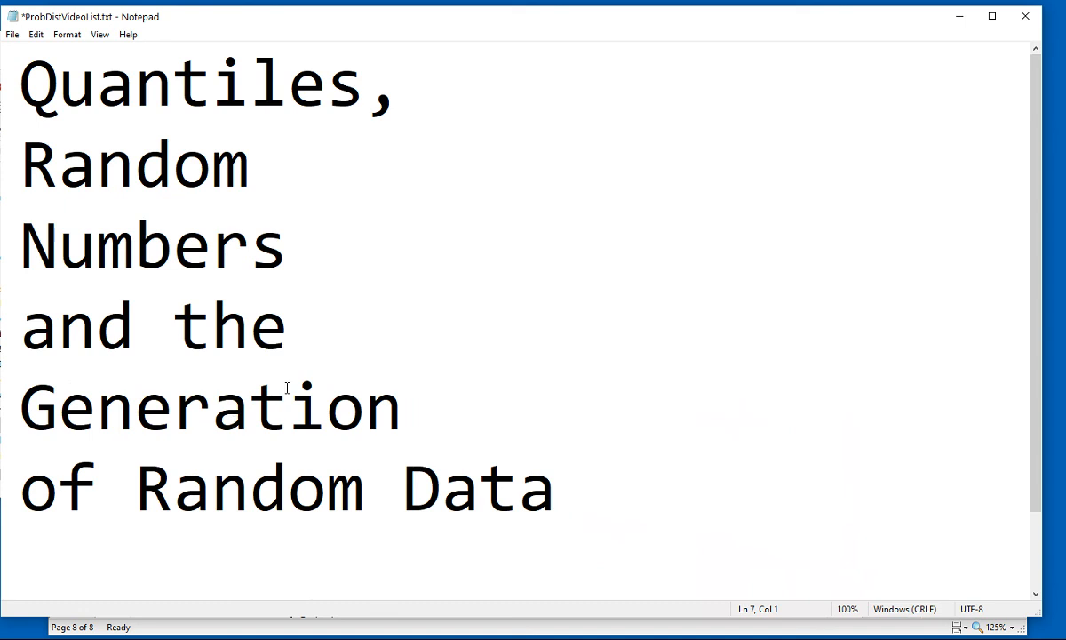